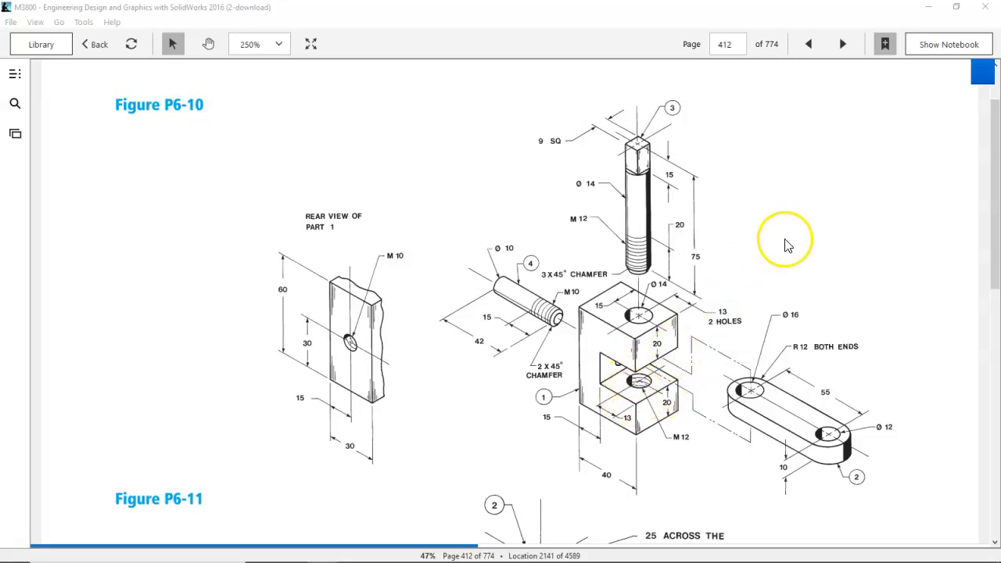
# Switch to SOLIDWORKS and create a new part from the Part mm template.
pyautogui.click(927, 7)
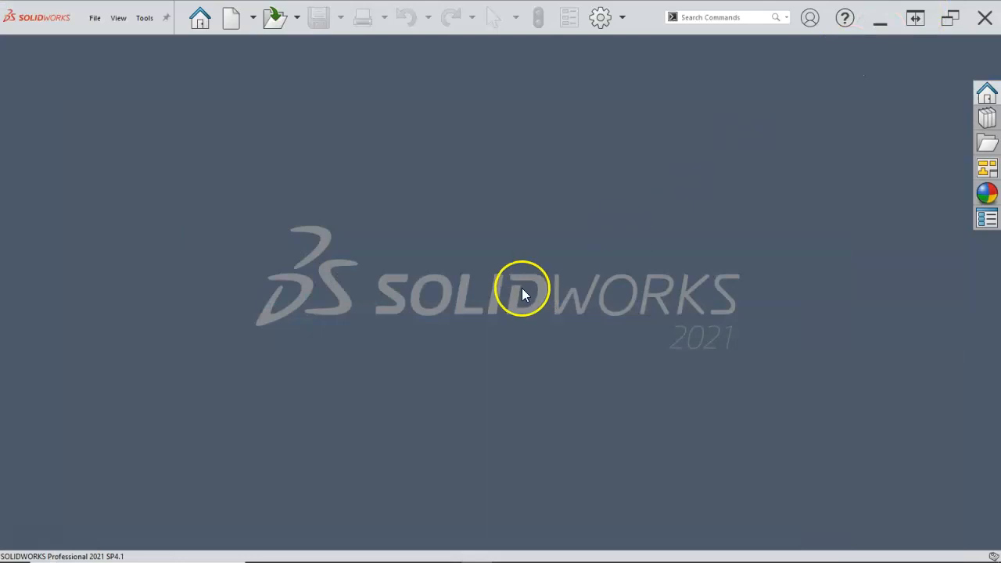
pyautogui.click(230, 24)
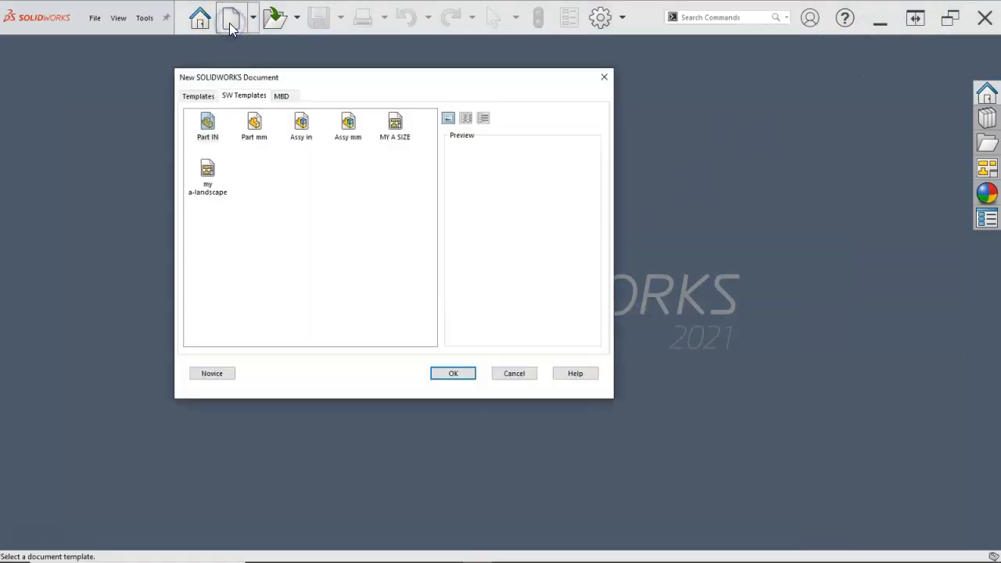
pyautogui.click(252, 124)
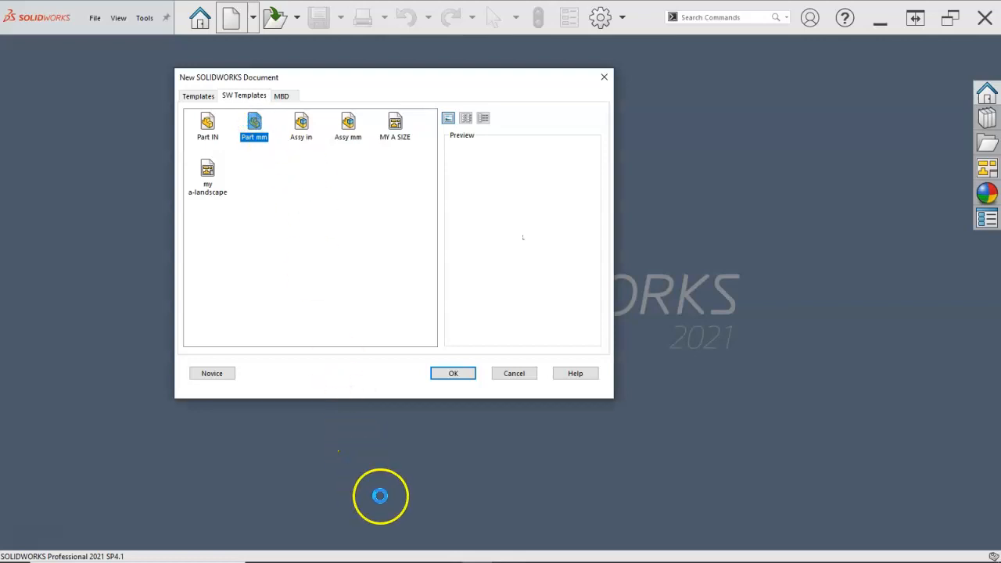
# Bring up the e-book with Figure P6-10 and move its window off to the adjacent monitor.
pyautogui.click(445, 550)
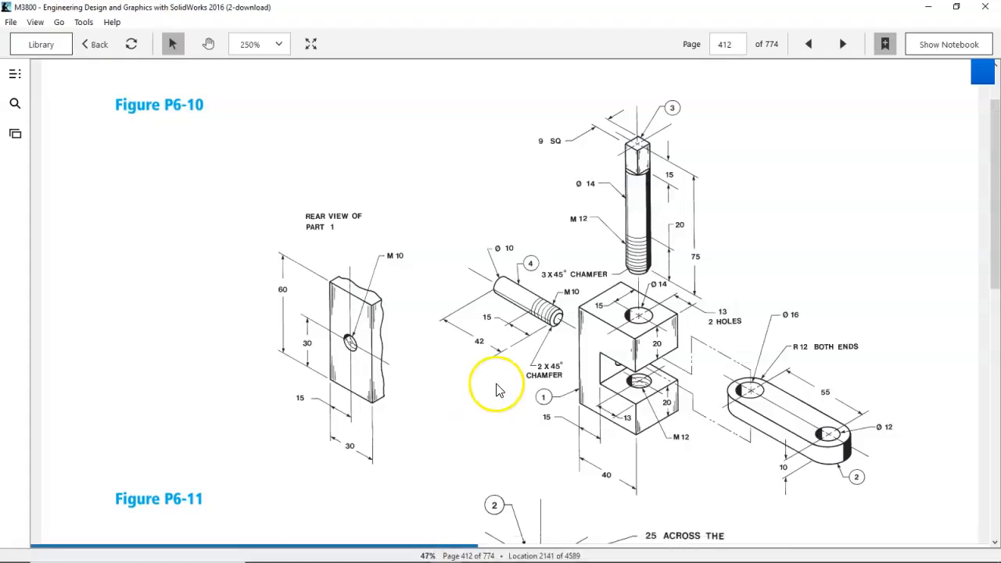
pyautogui.moveTo(581, 10); pyautogui.dragTo(999, 54)
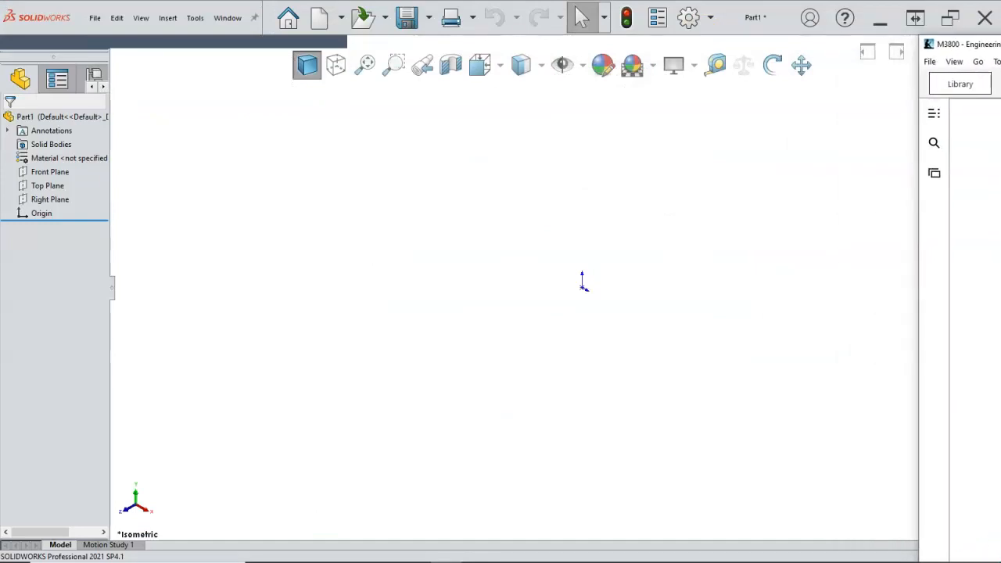
pyautogui.moveTo(999, 55); pyautogui.dragTo(999, 78)
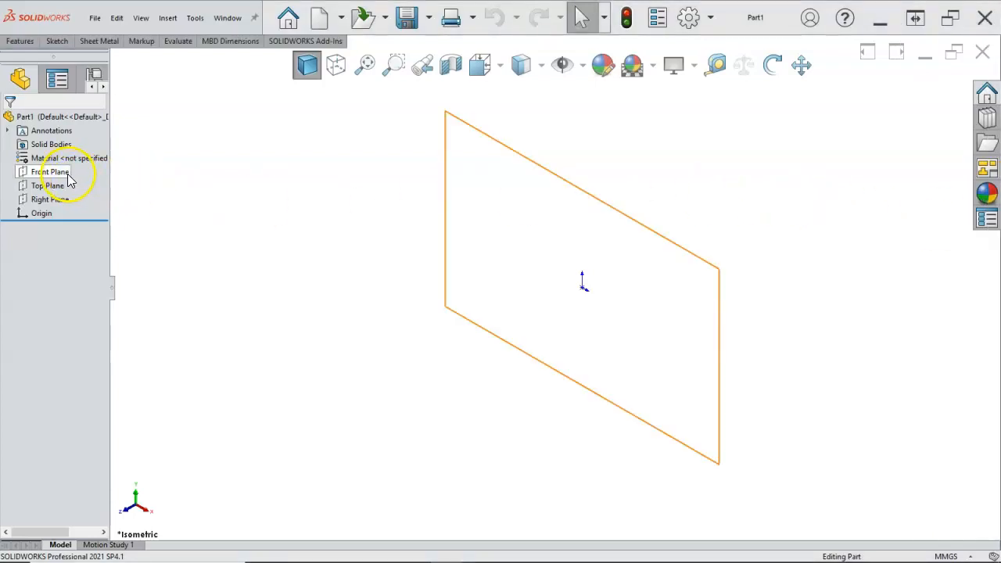
# Start a new sketch on the Front Plane.
pyautogui.click(67, 174)
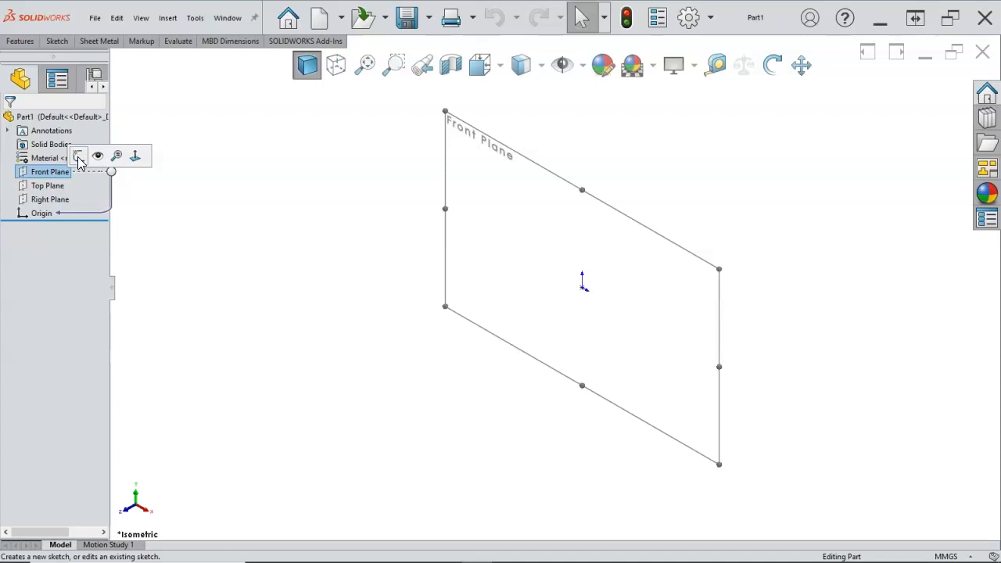
pyautogui.click(79, 156)
pyautogui.click(154, 138)
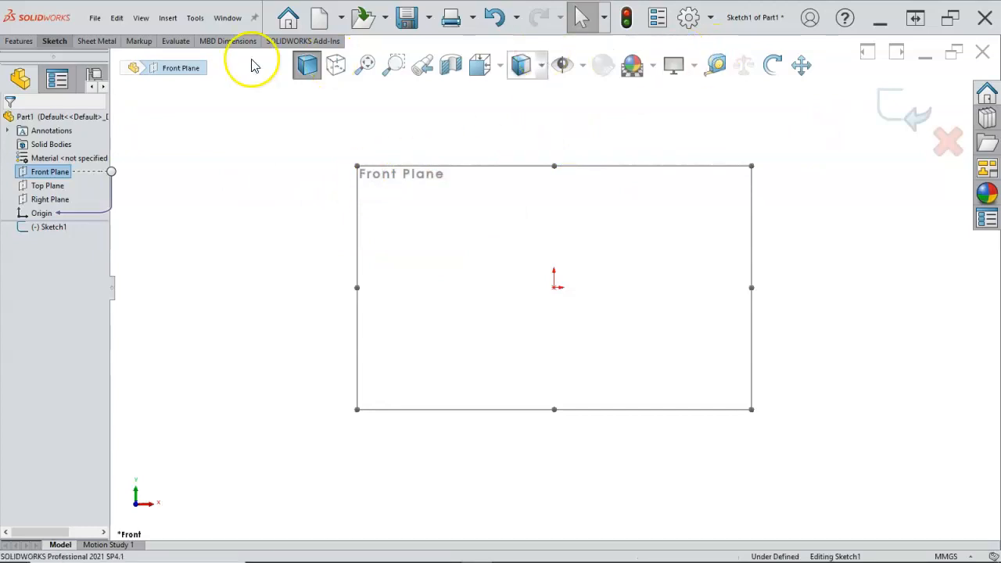
pyautogui.click(301, 41)
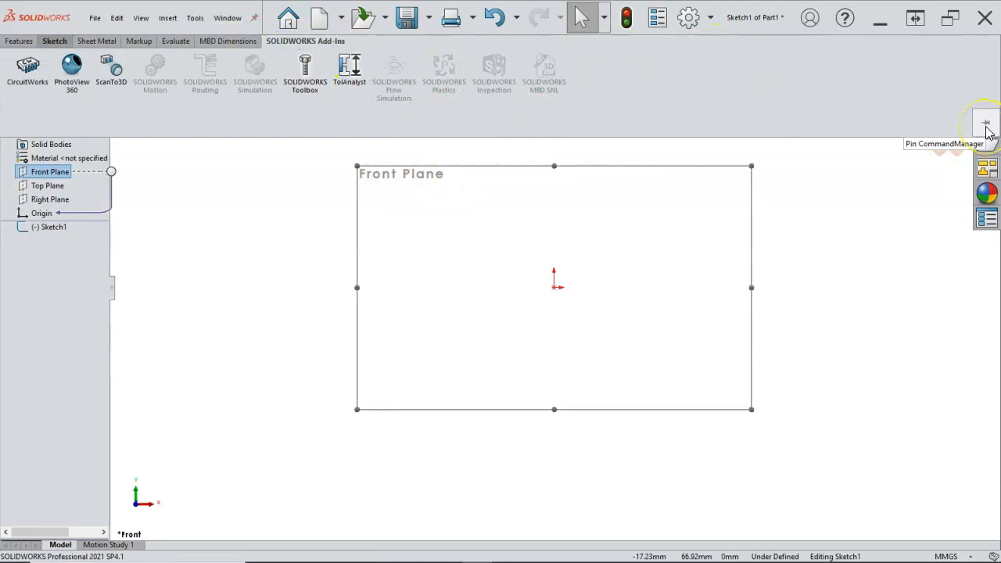
pyautogui.click(54, 41)
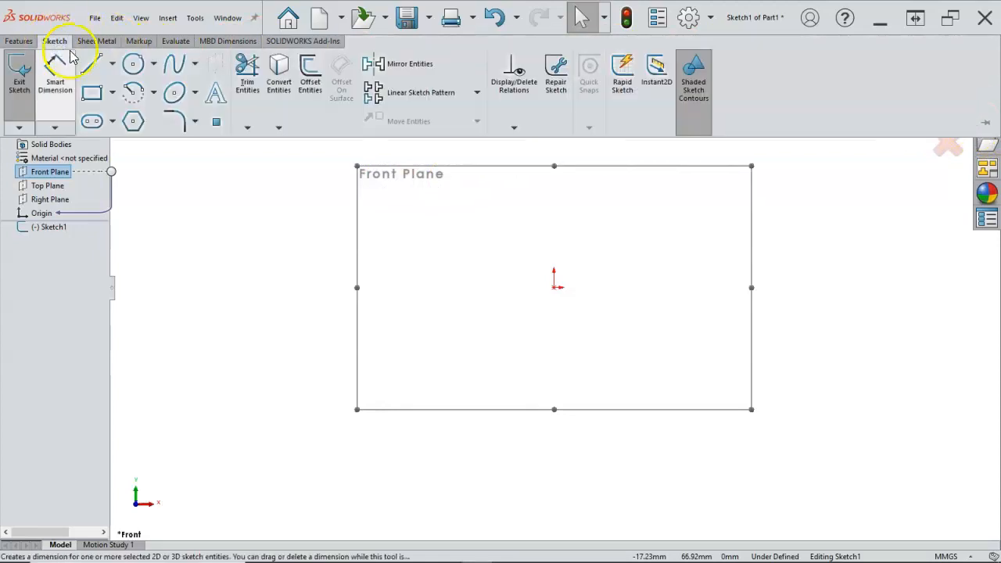
pyautogui.click(261, 221)
pyautogui.click(54, 41)
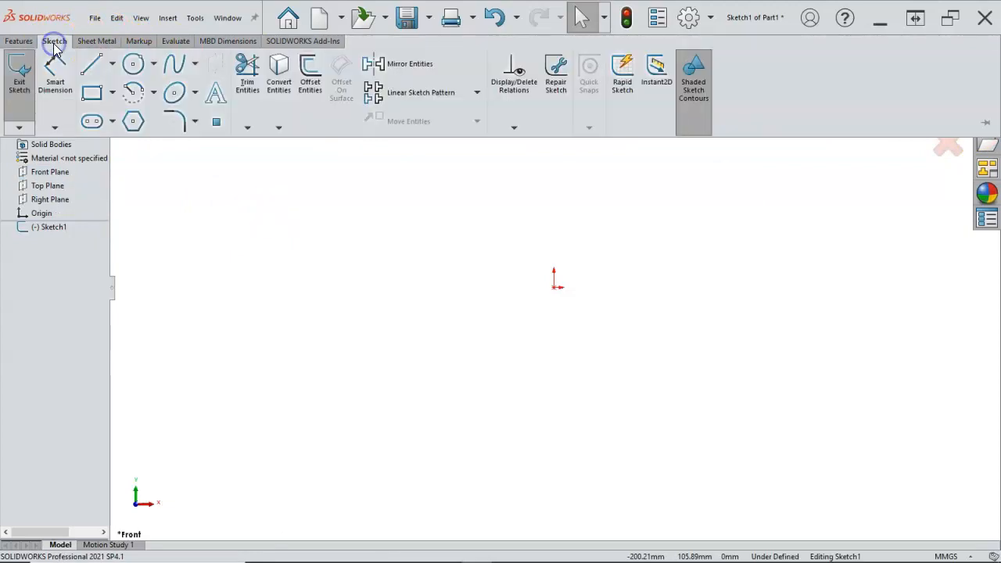
pyautogui.click(234, 186)
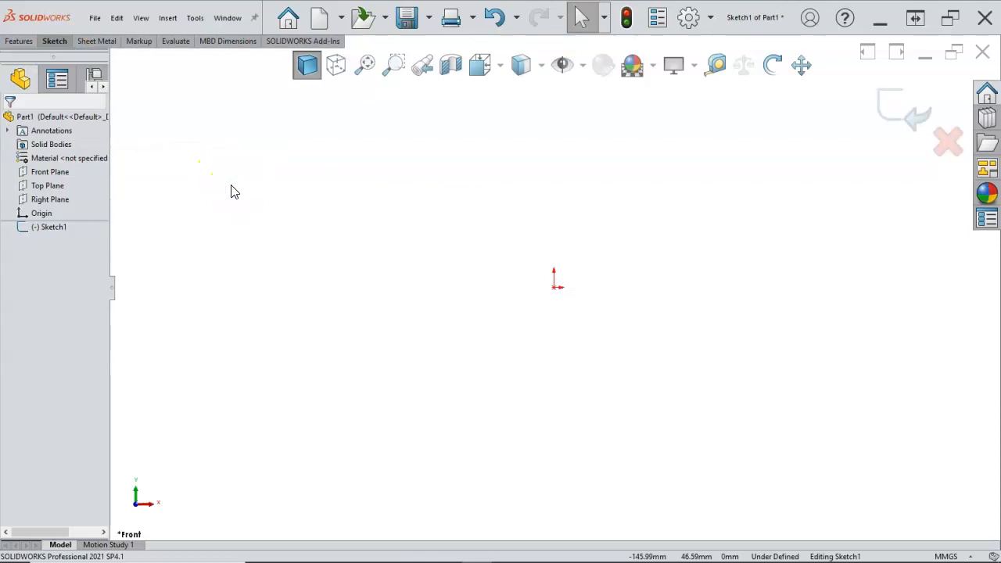
pyautogui.click(278, 189)
pyautogui.press('s')
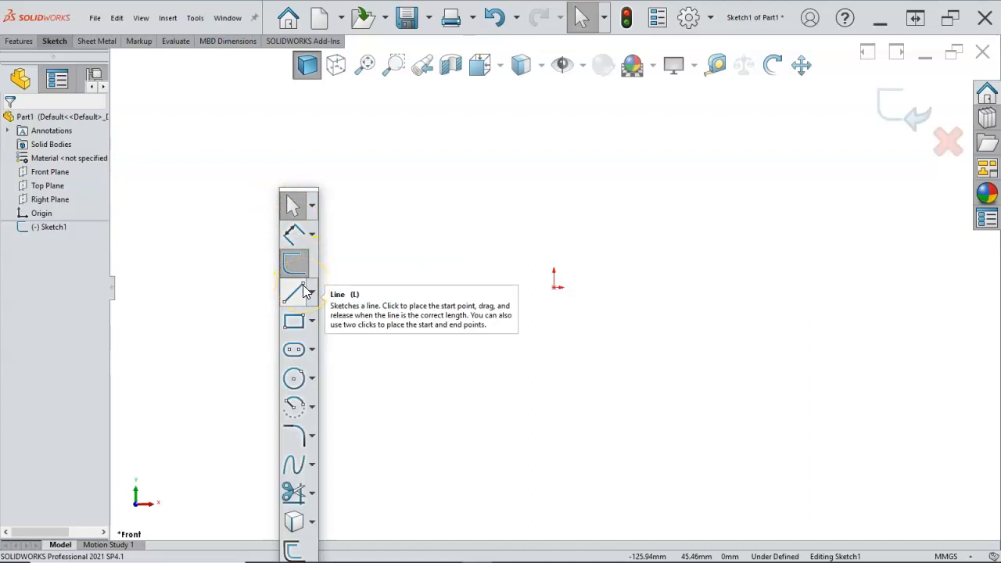
pyautogui.click(461, 235)
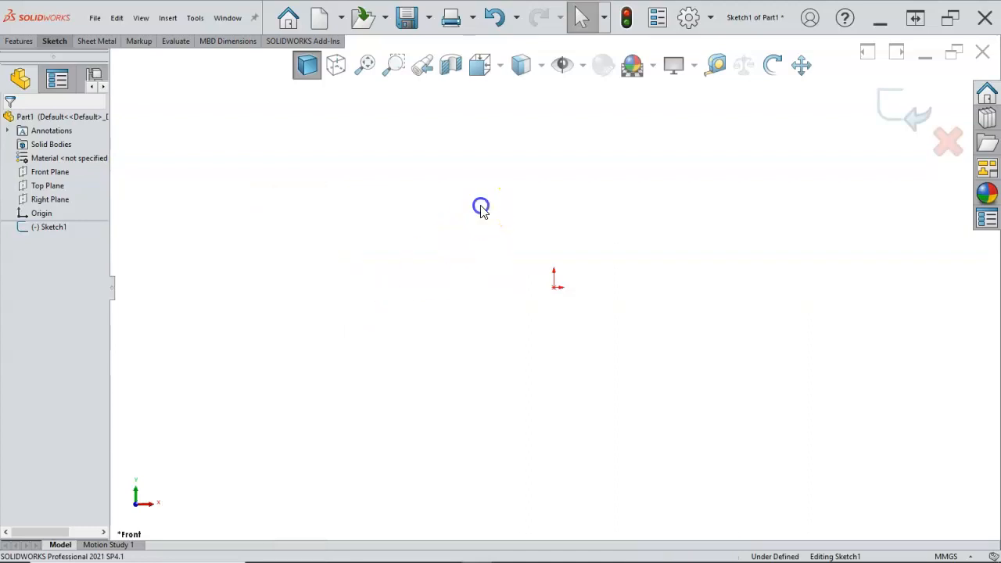
pyautogui.click(533, 207)
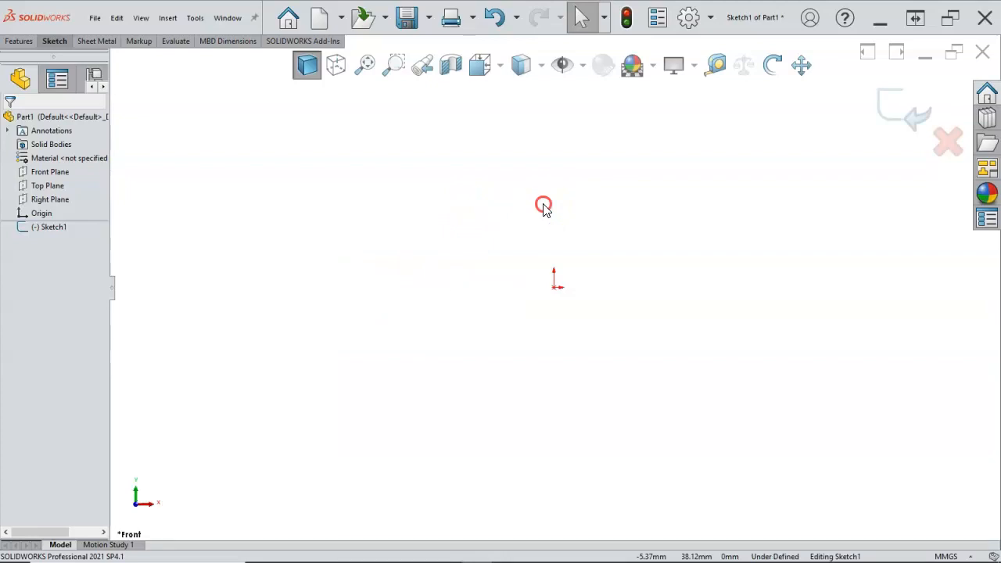
pyautogui.rightClick(544, 205)
pyautogui.click(465, 201)
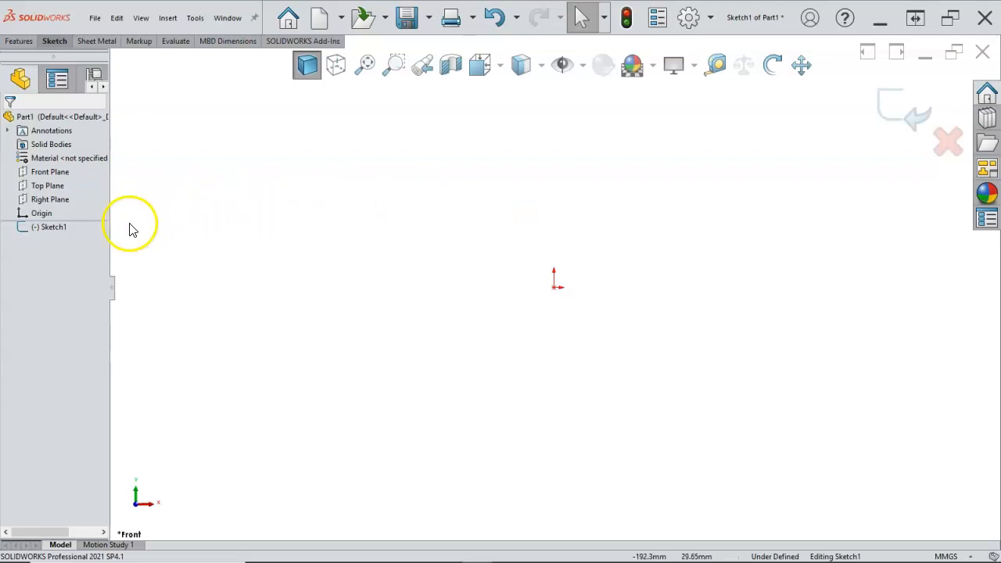
# Widen the feature tree and sketch a corner rectangle about 57 mm wide and 62 mm high, just right of the origin.
pyautogui.moveTo(110, 247); pyautogui.dragTo(207, 256)
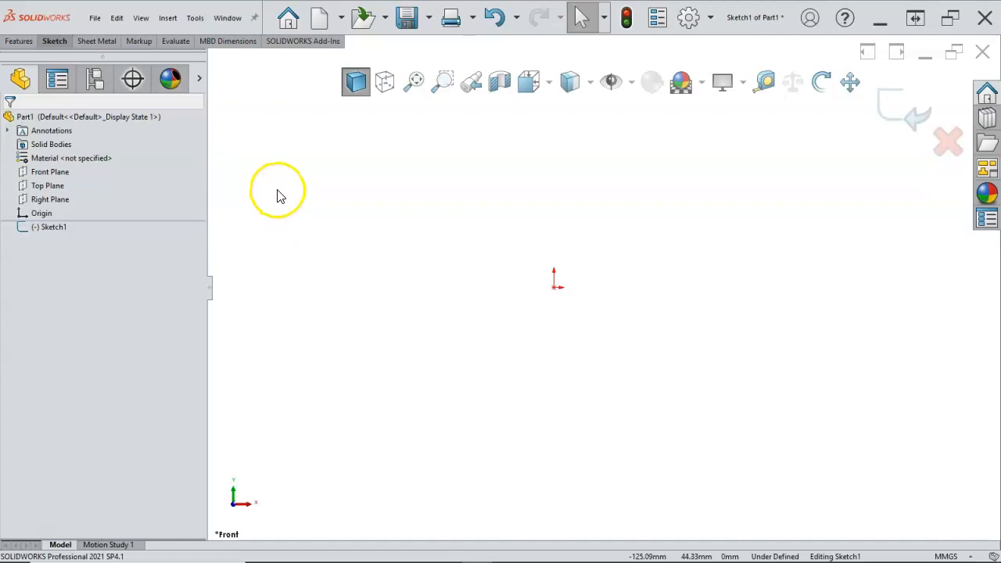
pyautogui.press('s')
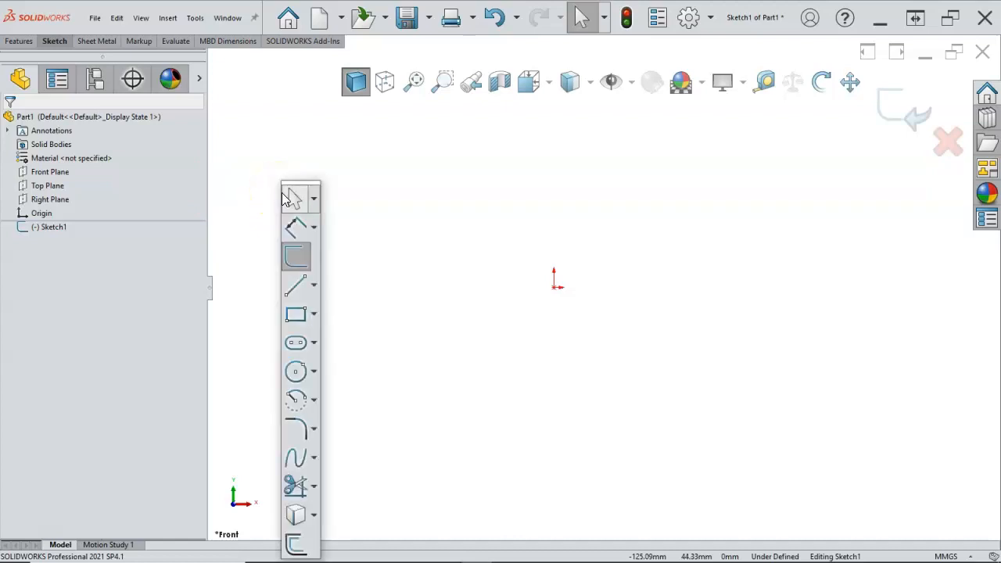
pyautogui.click(297, 315)
pyautogui.click(584, 226)
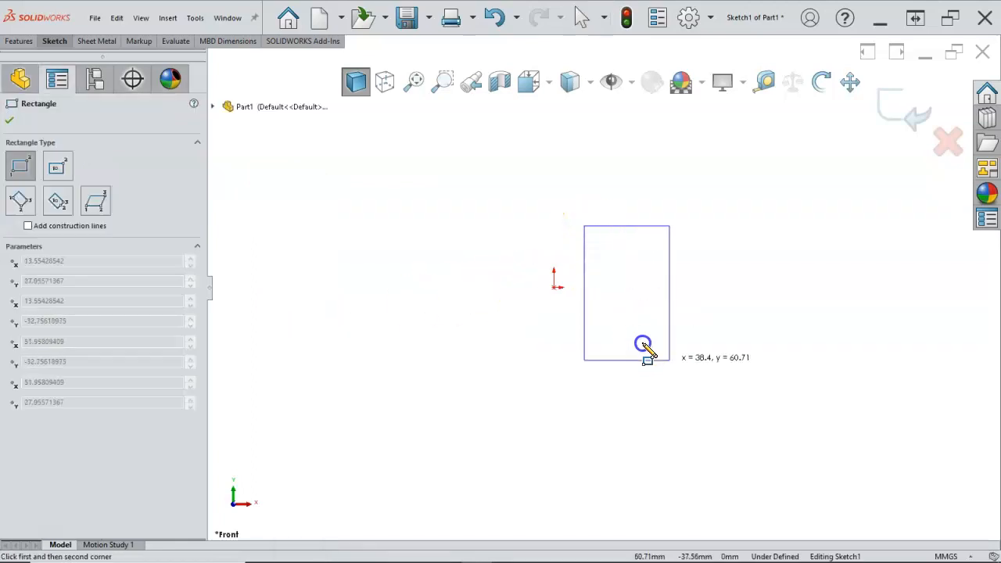
pyautogui.click(710, 362)
pyautogui.rightClick(677, 294)
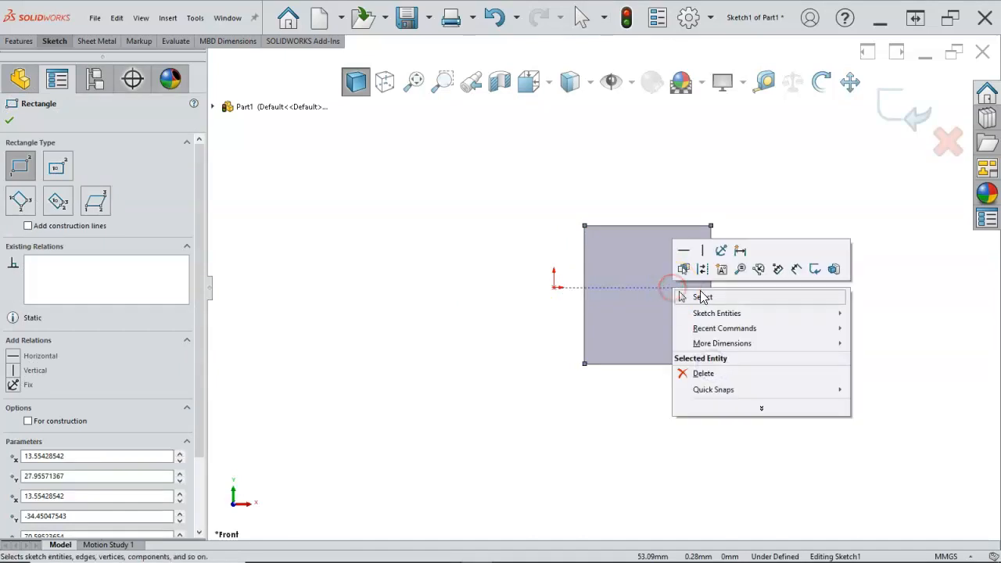
pyautogui.click(688, 297)
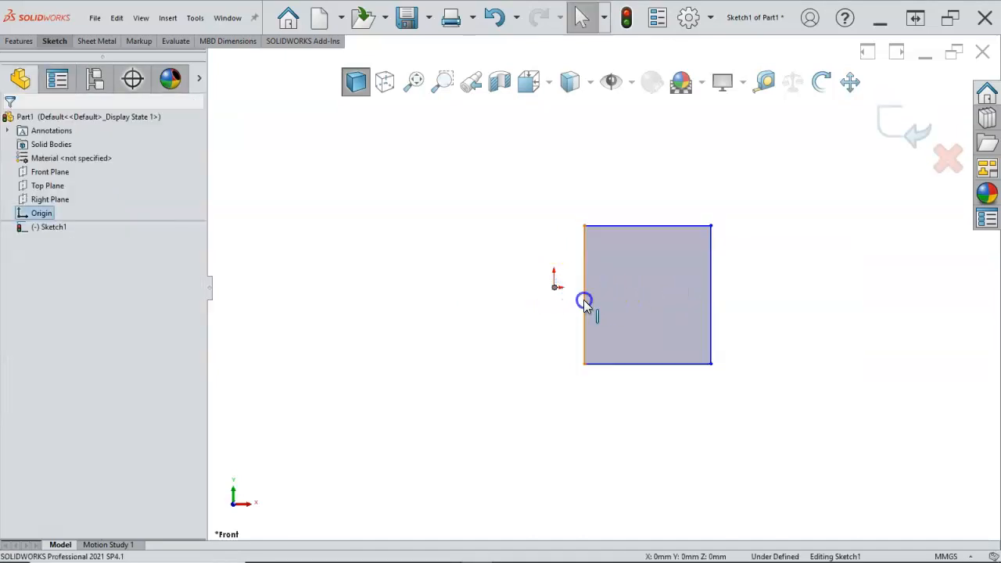
# Add a Midpoint relation between the rectangle's left edge and the origin.
pyautogui.keyDown('ctrl'); pyautogui.click(584, 301); pyautogui.keyUp('ctrl')
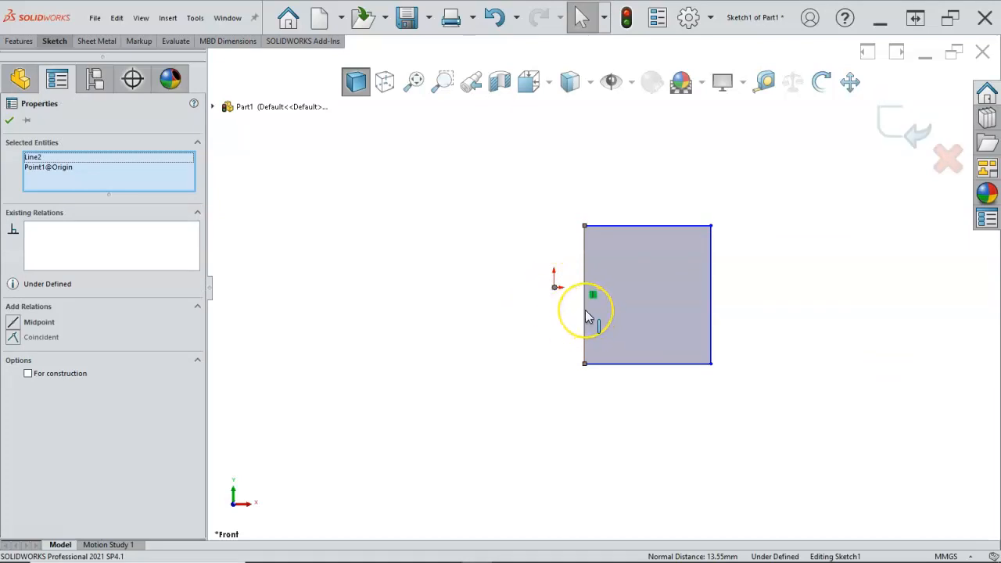
pyautogui.click(16, 324)
pyautogui.click(337, 266)
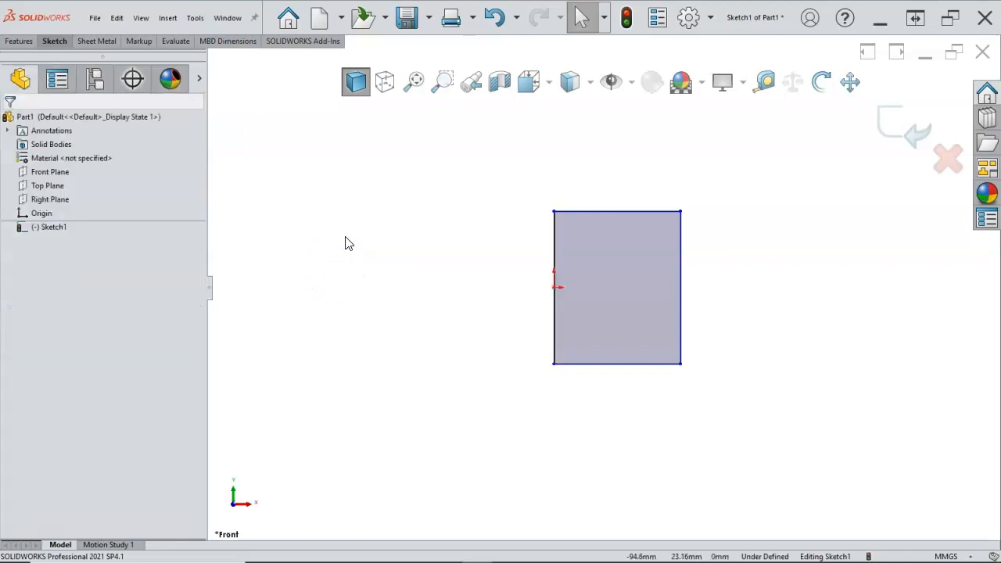
pyautogui.click(393, 225)
pyautogui.click(422, 205)
# Sketch three connected lines outlining a notch about 27 mm high, running inward from the rectangle's right edge.
pyautogui.press('l')
pyautogui.click(684, 269)
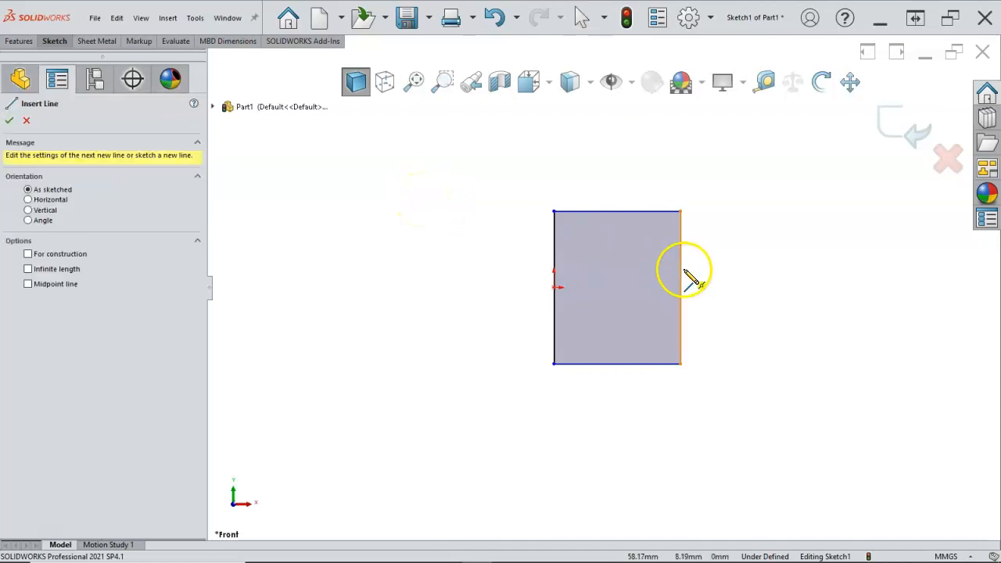
pyautogui.click(617, 258)
pyautogui.click(616, 317)
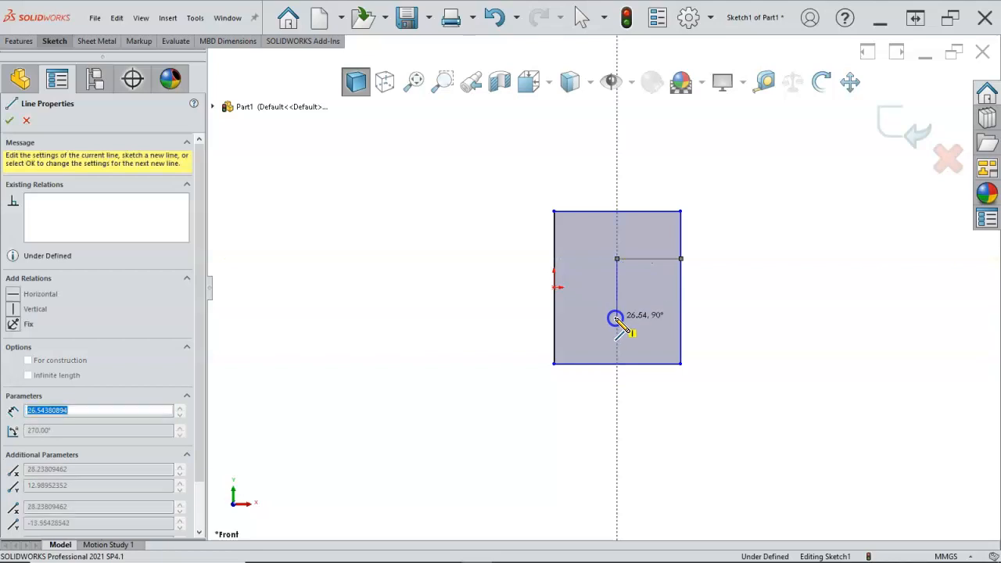
pyautogui.click(680, 317)
pyautogui.click(752, 290)
pyautogui.rightClick(737, 261)
pyautogui.click(755, 266)
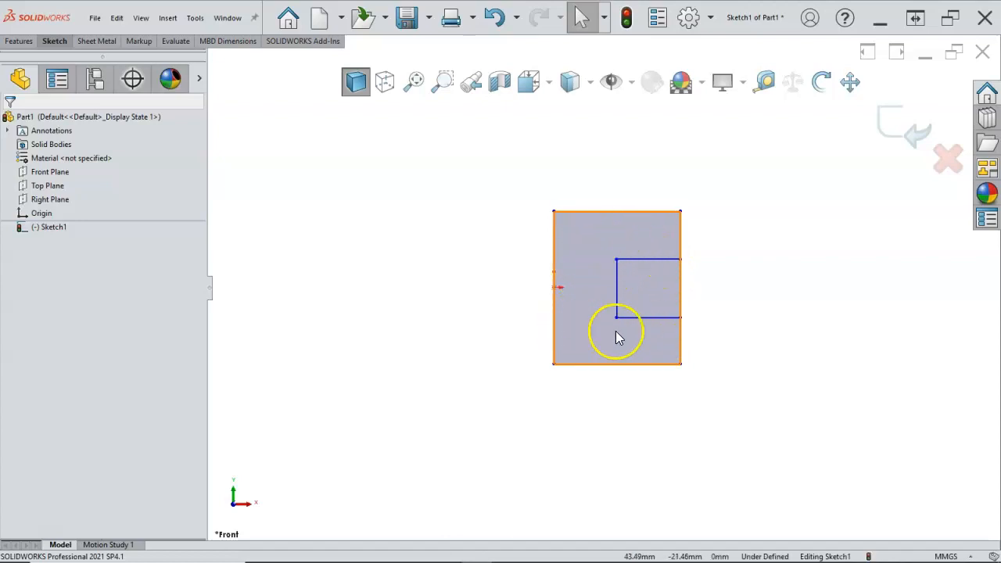
# Undo the three notch lines inside the rectangle.
pyautogui.hotkey('ctrl', 'z')
pyautogui.hotkey('ctrl', 'z')
pyautogui.hotkey('ctrl', 'z')
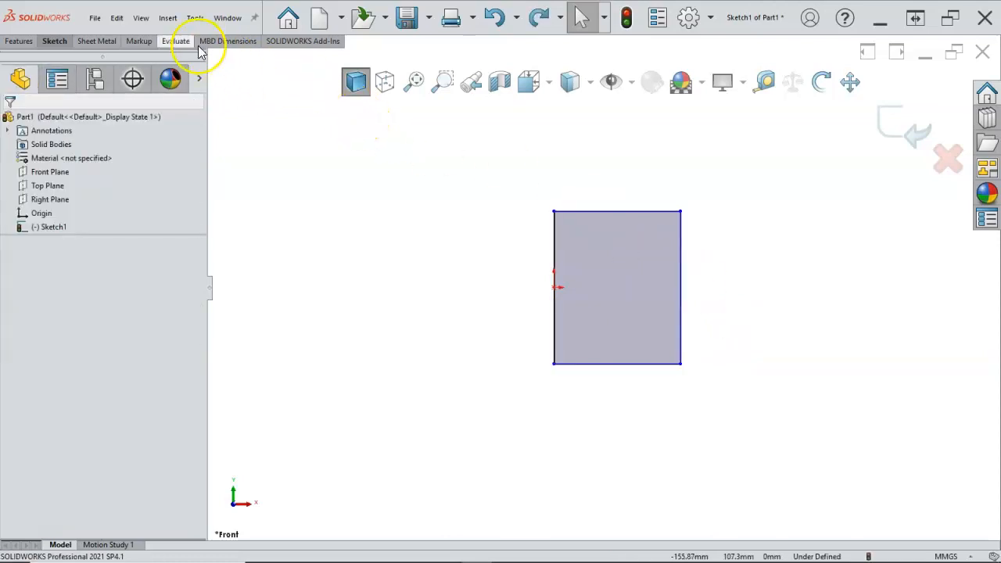
# Use Jog Line on the rectangle's right edge to form an inward notch about 23 mm high.
pyautogui.click(167, 17)
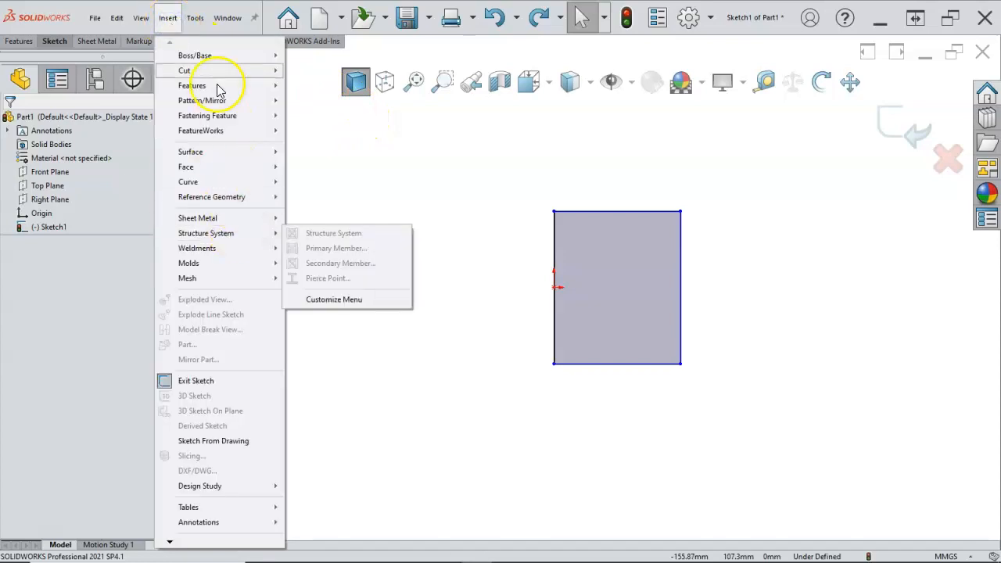
pyautogui.moveTo(196, 17)
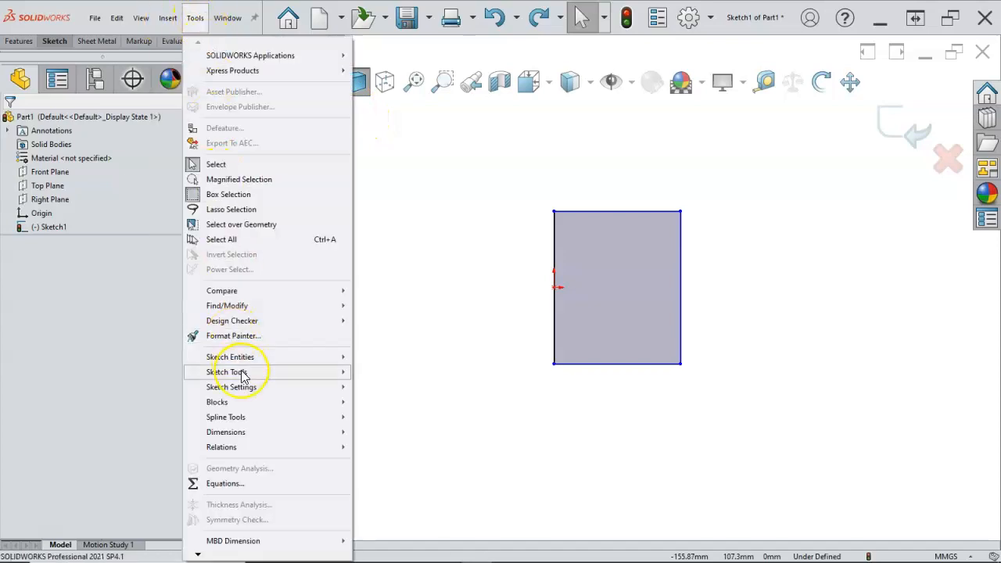
pyautogui.moveTo(247, 371)
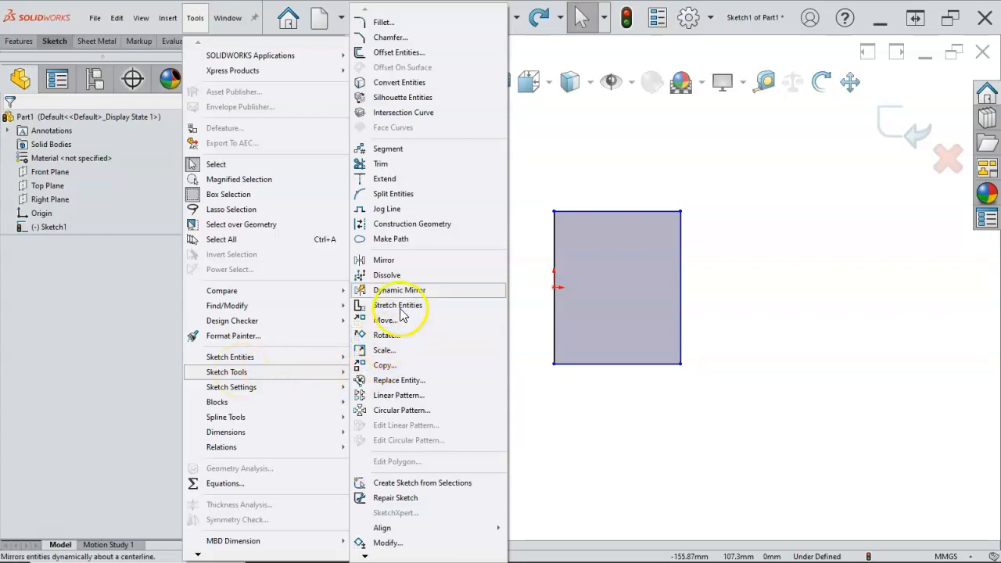
pyautogui.click(405, 211)
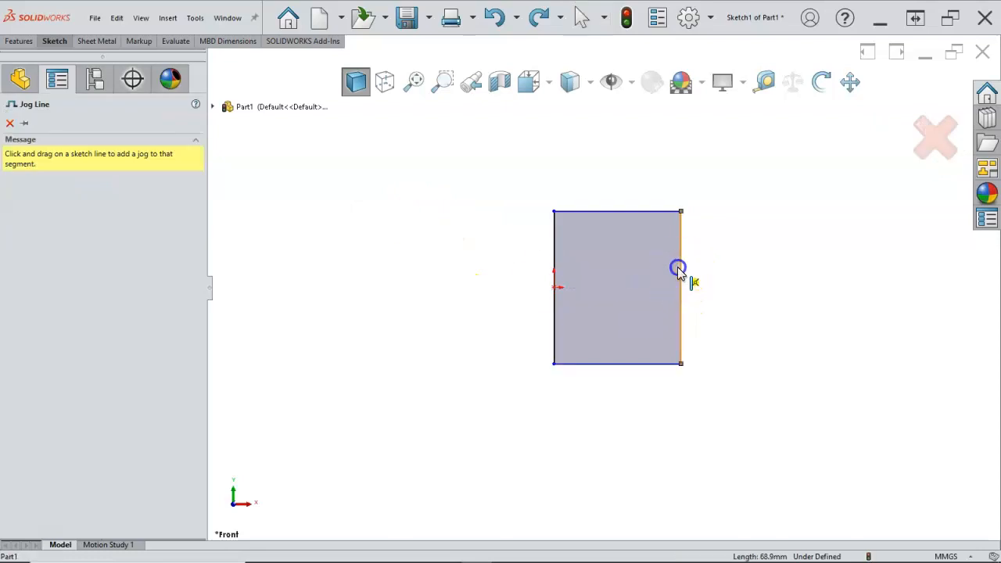
pyautogui.moveTo(629, 295); pyautogui.dragTo(603, 320)
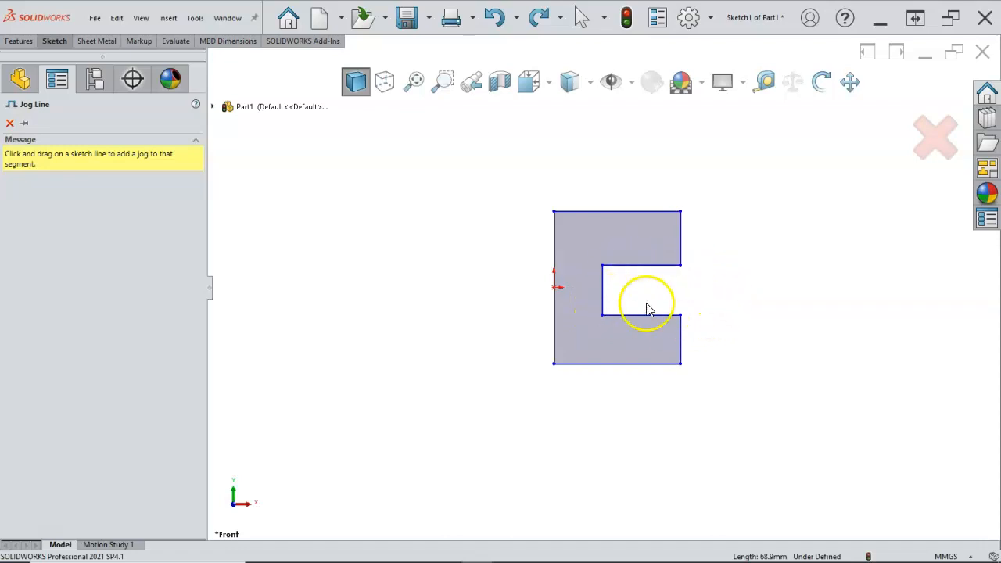
pyautogui.rightClick(768, 258)
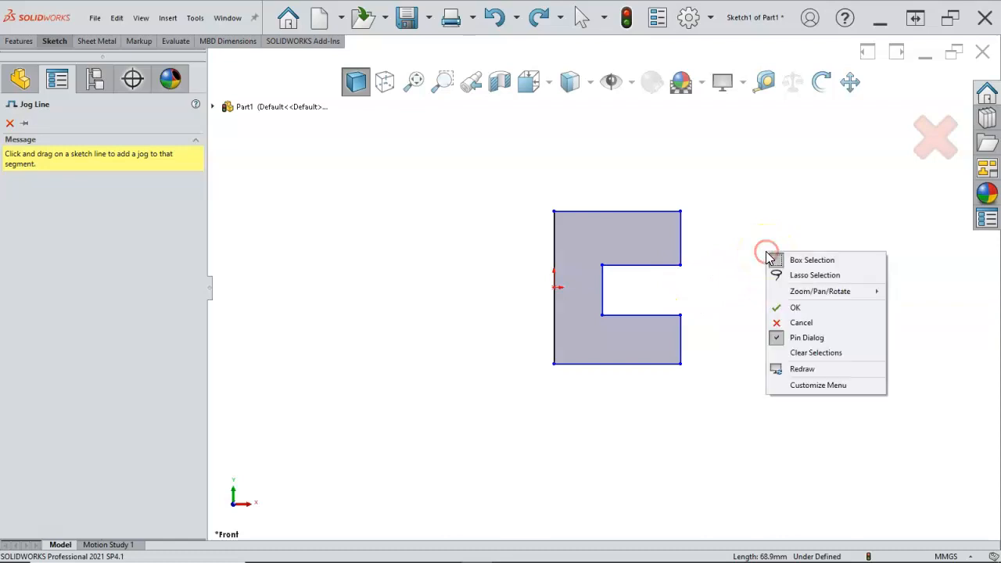
pyautogui.click(737, 220)
pyautogui.click(683, 301)
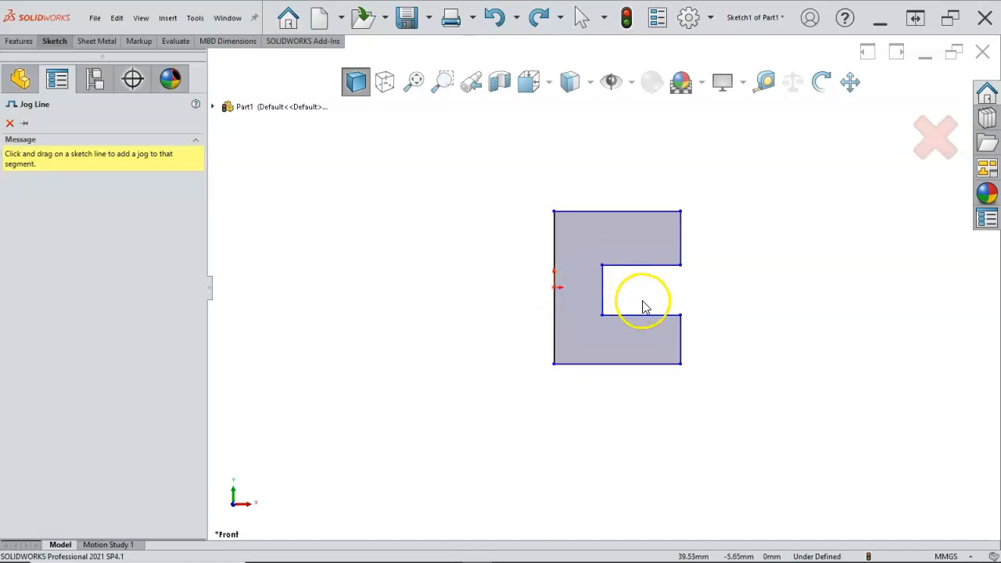
pyautogui.rightClick(601, 291)
pyautogui.moveTo(601, 291); pyautogui.dragTo(661, 302)
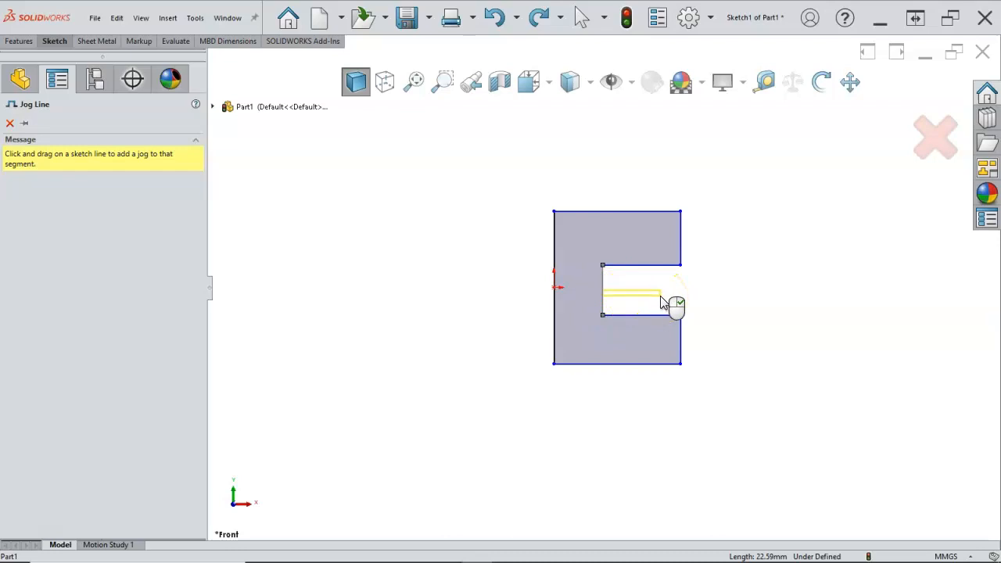
pyautogui.press('Escape')
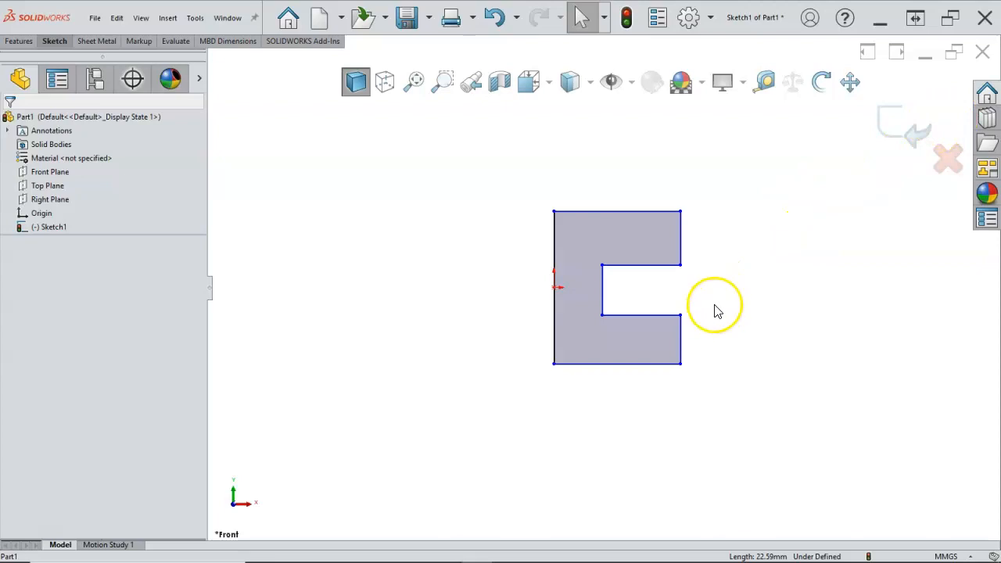
# Add a Horizontal relation between the midpoint of the notch's inner vertical edge and the origin.
pyautogui.rightClick(602, 295)
pyautogui.click(614, 311)
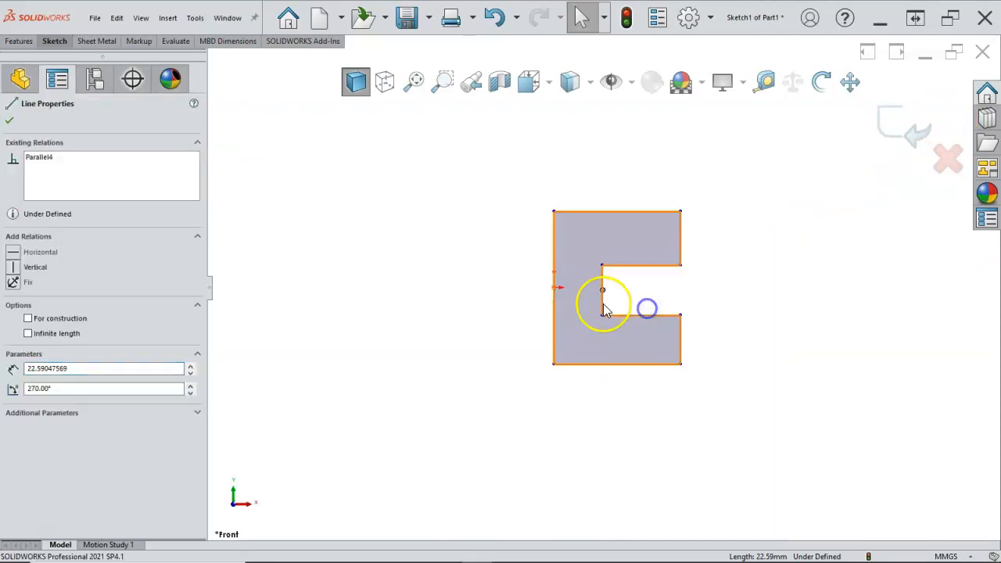
pyautogui.keyDown('ctrl'); pyautogui.click(553, 289); pyautogui.keyUp('ctrl')
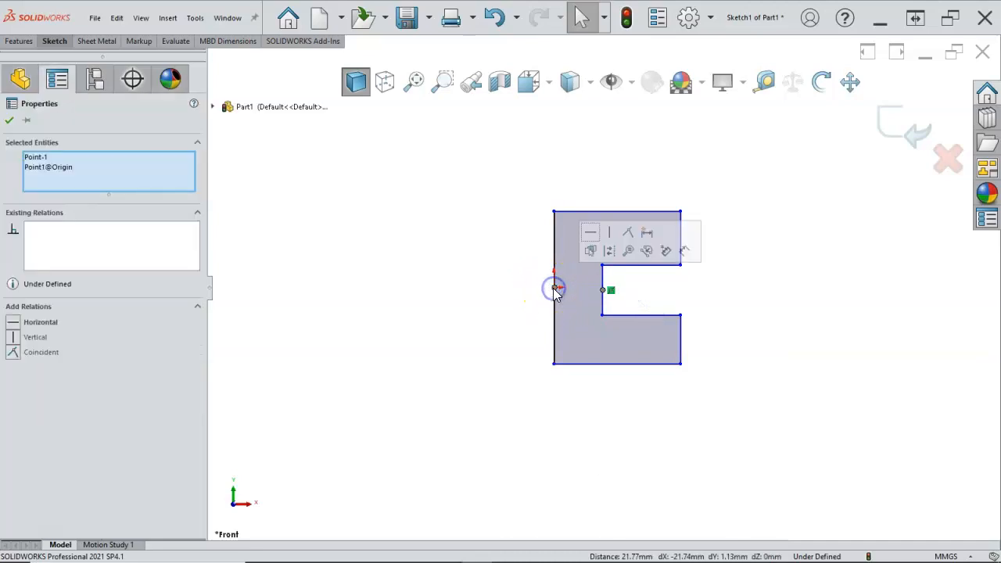
pyautogui.click(589, 232)
pyautogui.click(719, 287)
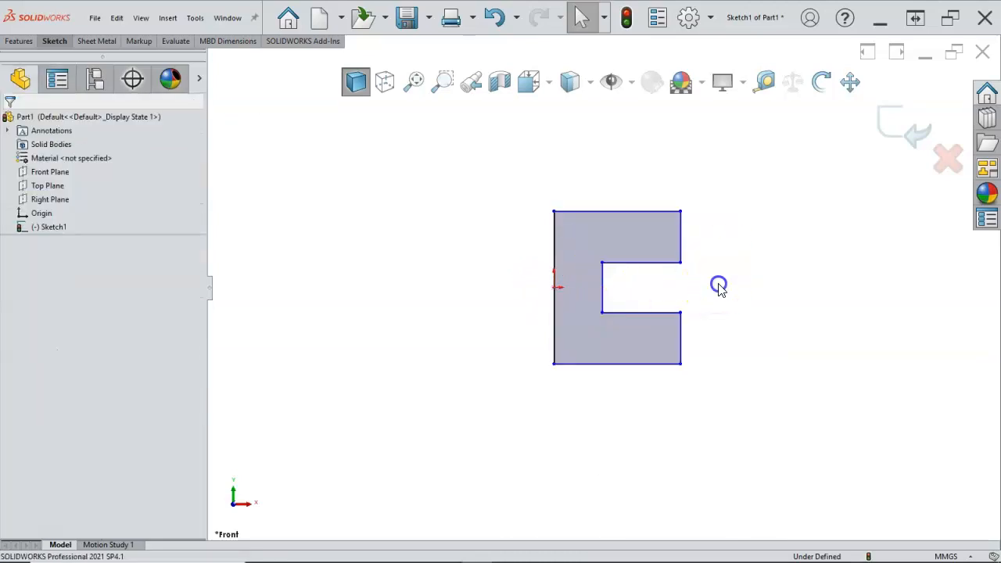
# Reshape the C-profile freehand by moving the notch corner and the outer corner to test the sketch's symmetry.
pyautogui.click(682, 271)
pyautogui.moveTo(681, 271); pyautogui.dragTo(692, 264)
pyautogui.keyDown('ctrl'); pyautogui.click(692, 218); pyautogui.keyUp('ctrl')
pyautogui.moveTo(693, 219)
pyautogui.mouseDown()
pyautogui.moveTo(646, 165)
pyautogui.moveTo(693, 182)
pyautogui.moveTo(664, 188)
pyautogui.moveTo(688, 208)
pyautogui.mouseUp()
pyautogui.moveTo(613, 273)
pyautogui.mouseDown()
pyautogui.moveTo(602, 269)
pyautogui.moveTo(625, 278)
pyautogui.moveTo(601, 268)
pyautogui.mouseUp()
pyautogui.click(706, 241)
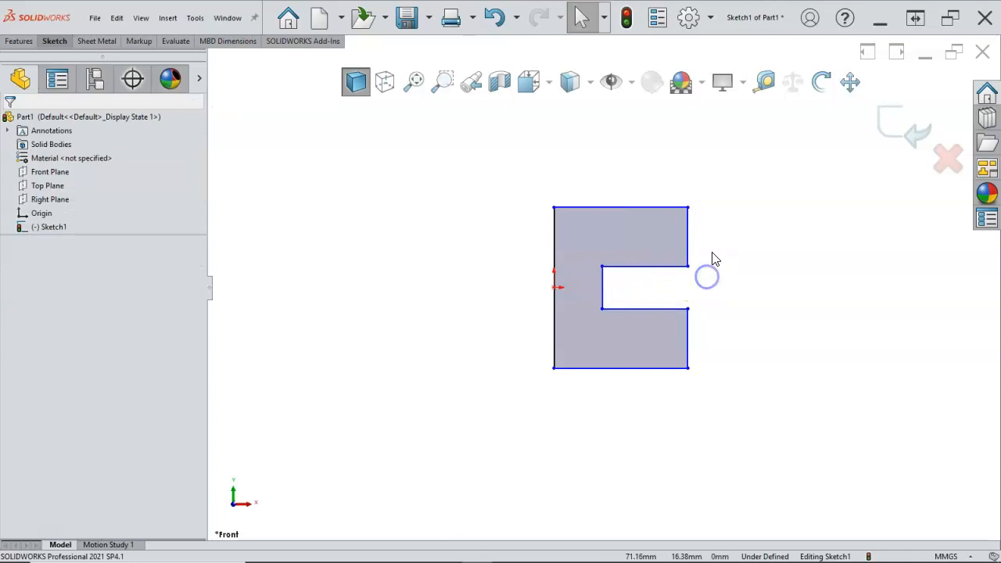
# Dimension the upper arm's vertical end edge and set its length to 20 mm.
pyautogui.rightClick(713, 251)
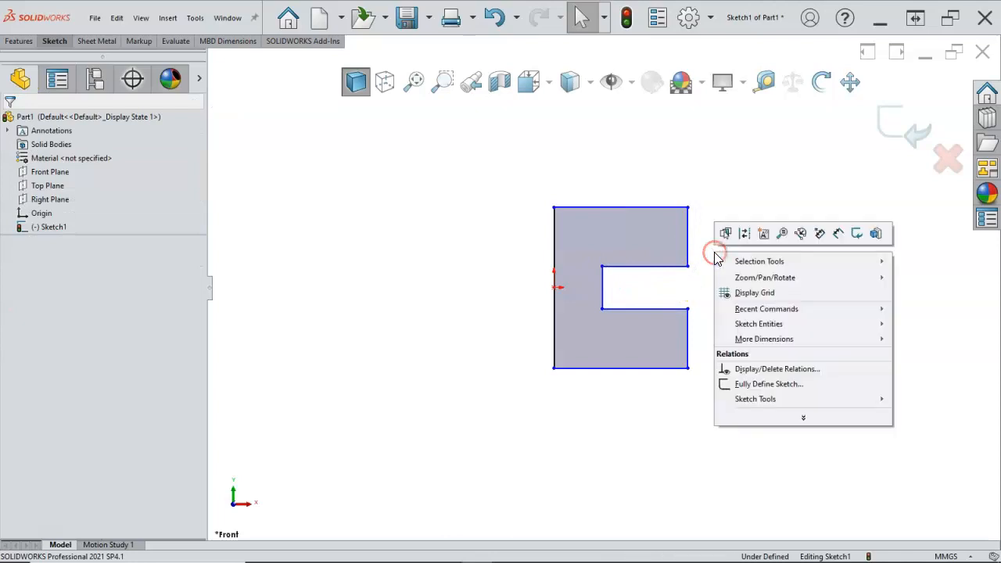
pyautogui.click(834, 234)
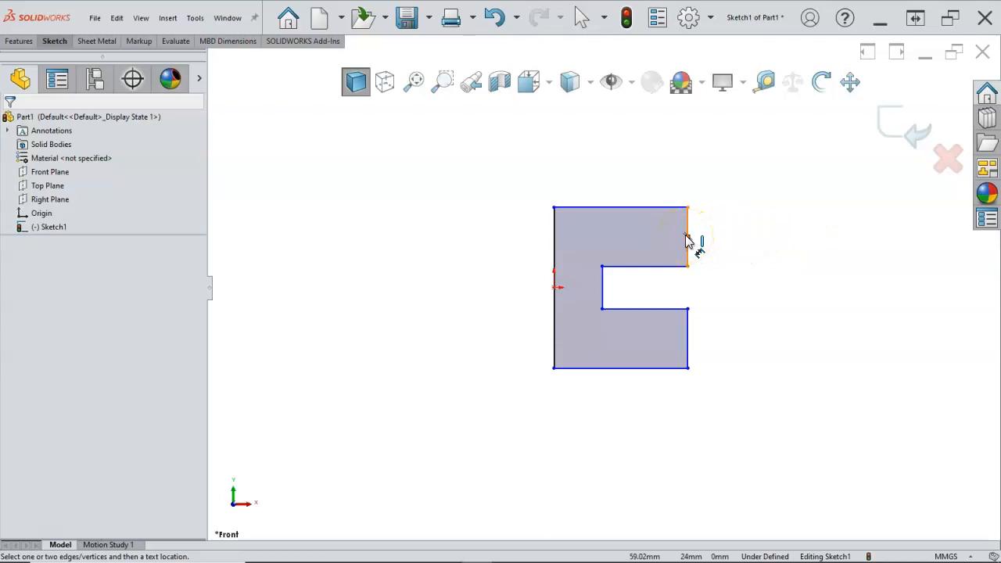
pyautogui.click(688, 237)
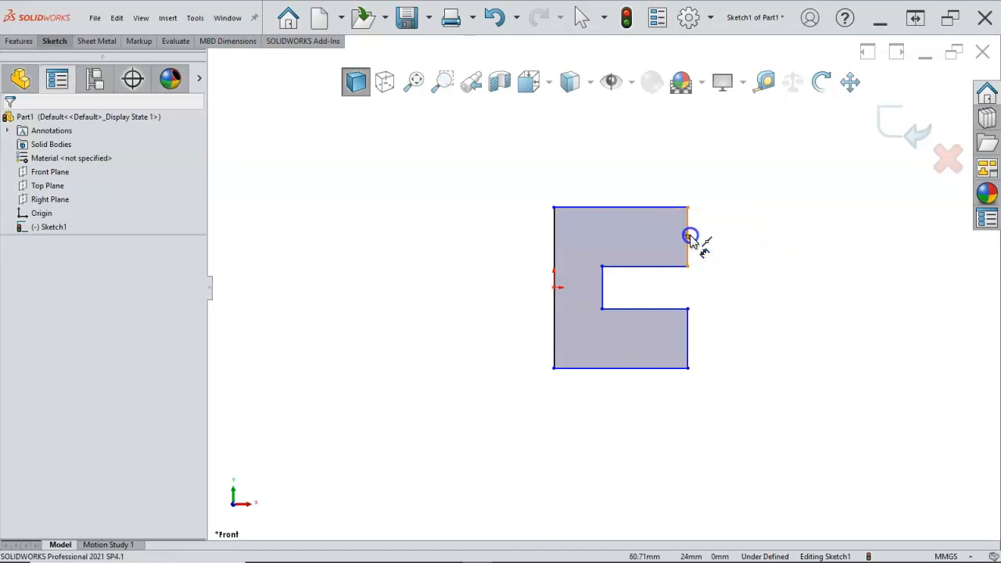
pyautogui.click(693, 225)
pyautogui.click(735, 230)
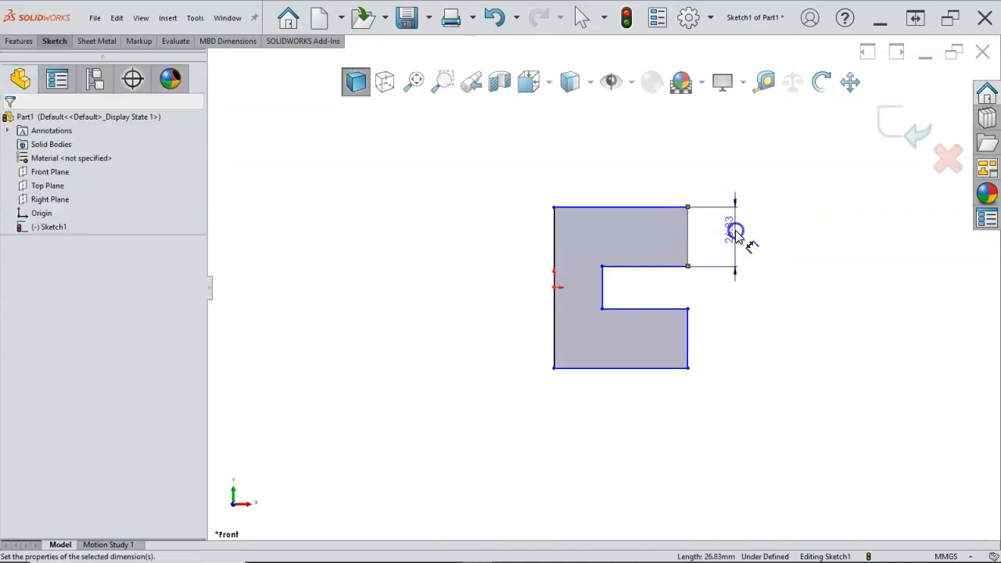
pyautogui.write('20')
pyautogui.press('Return')
pyautogui.click(742, 290)
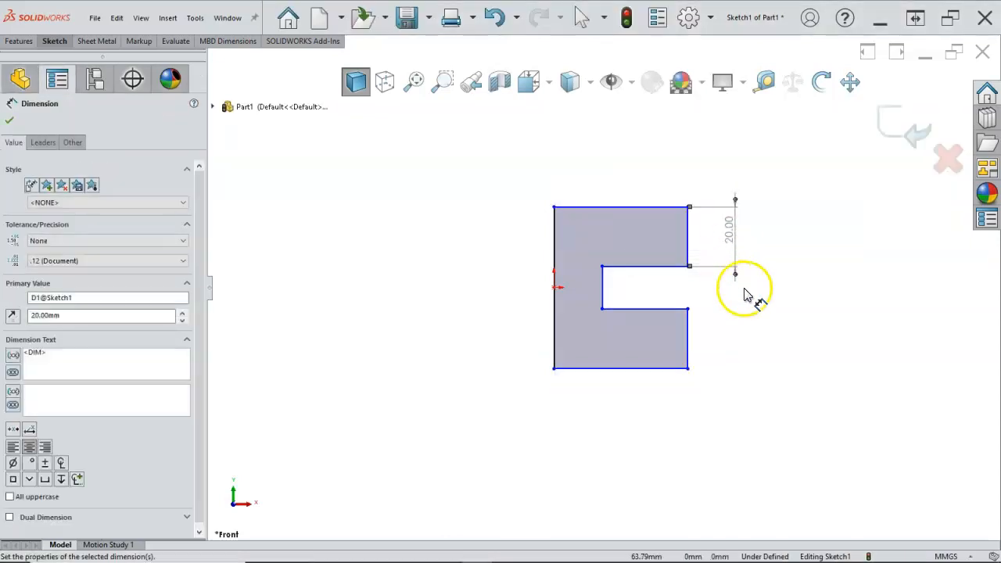
# Dimension the notch's inner vertical edge and set the notch height to 10 mm.
pyautogui.click(603, 289)
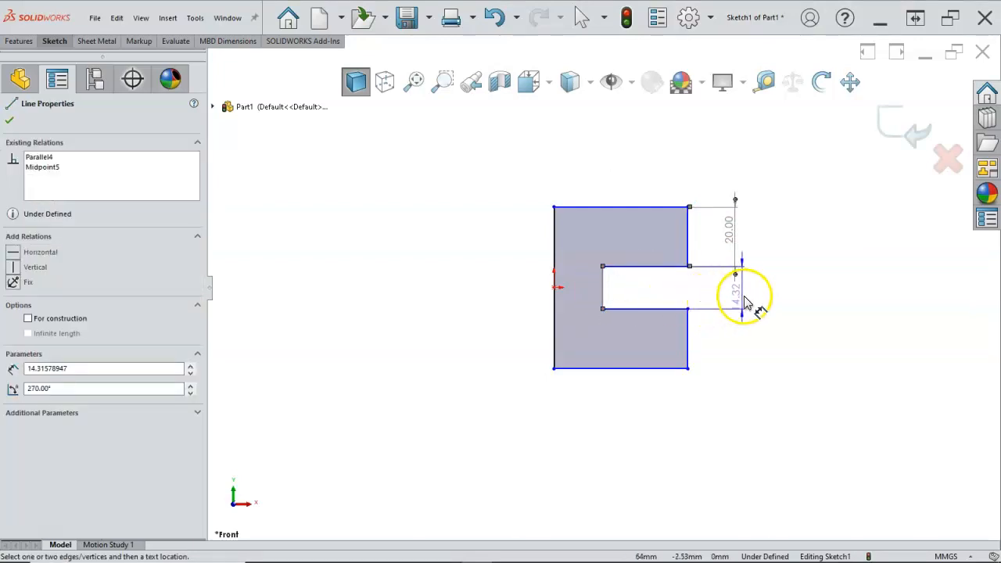
pyautogui.click(746, 297)
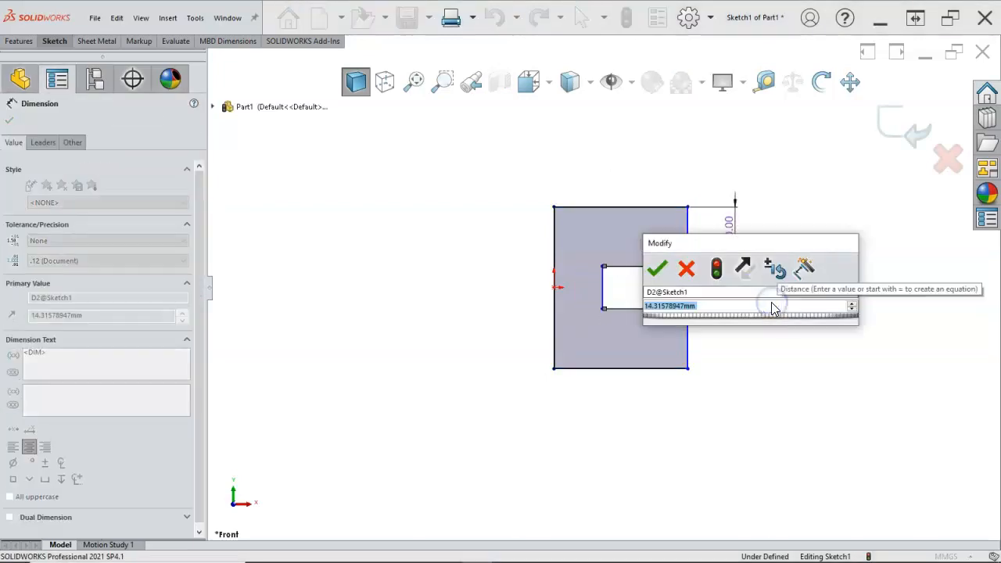
pyautogui.write('10')
pyautogui.press('Return')
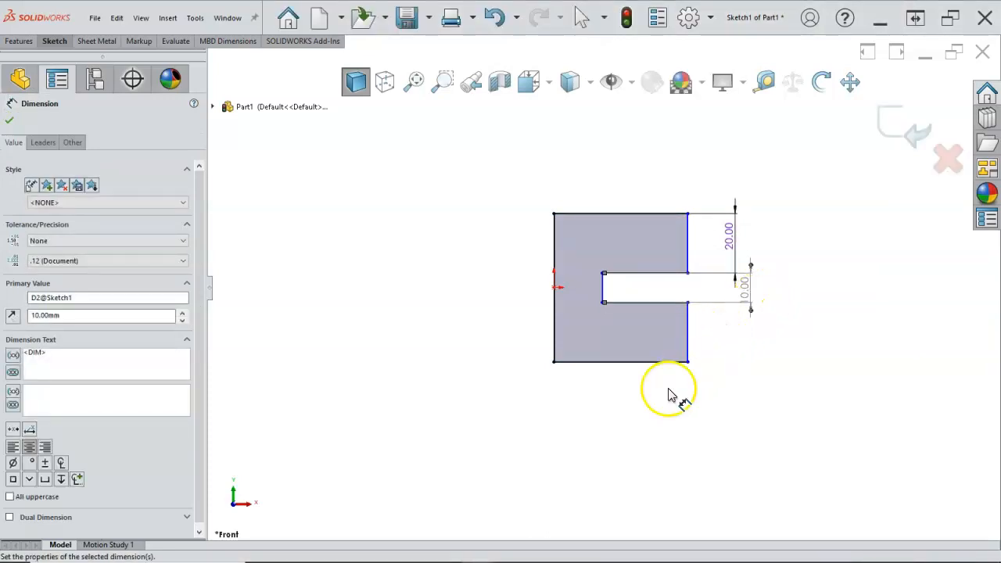
# Dimension the profile's bottom edge and set its width to 40 mm.
pyautogui.click(618, 364)
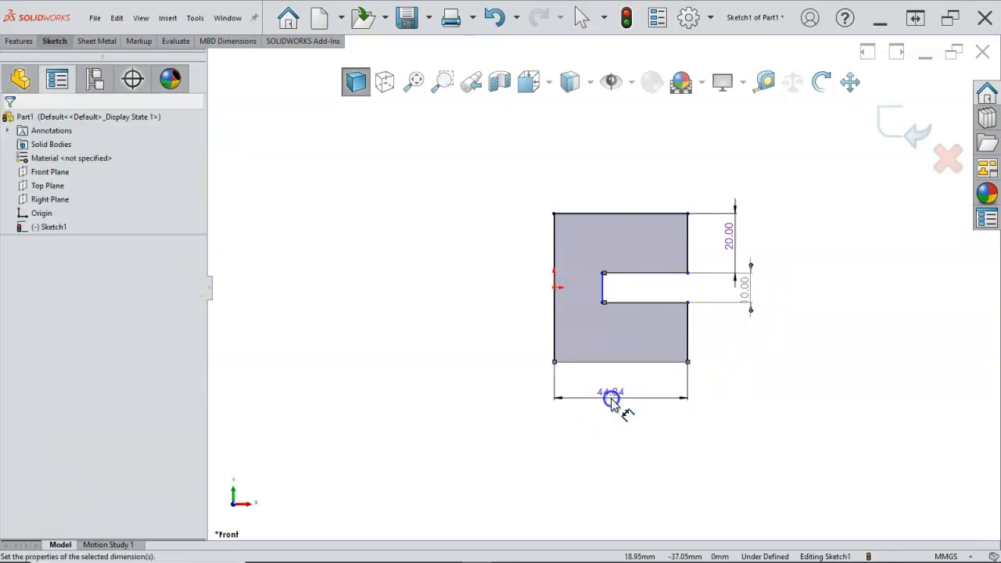
pyautogui.click(611, 401)
pyautogui.write('40')
pyautogui.press('Return')
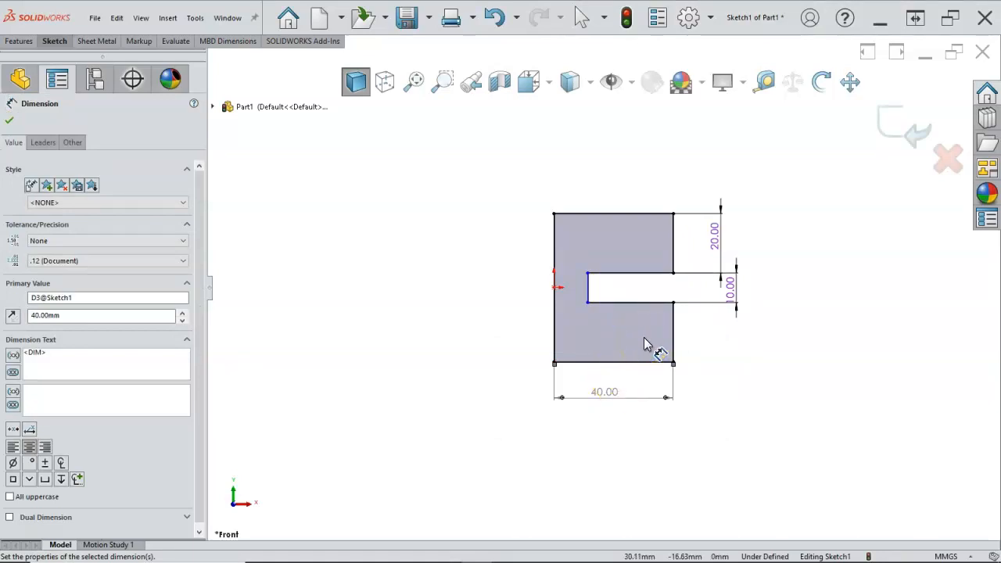
# Dimension the distance from the profile's outer vertical edge to the notch's inner edge and set it to 15 mm.
pyautogui.click(588, 291)
pyautogui.moveTo(560, 313); pyautogui.dragTo(516, 201)
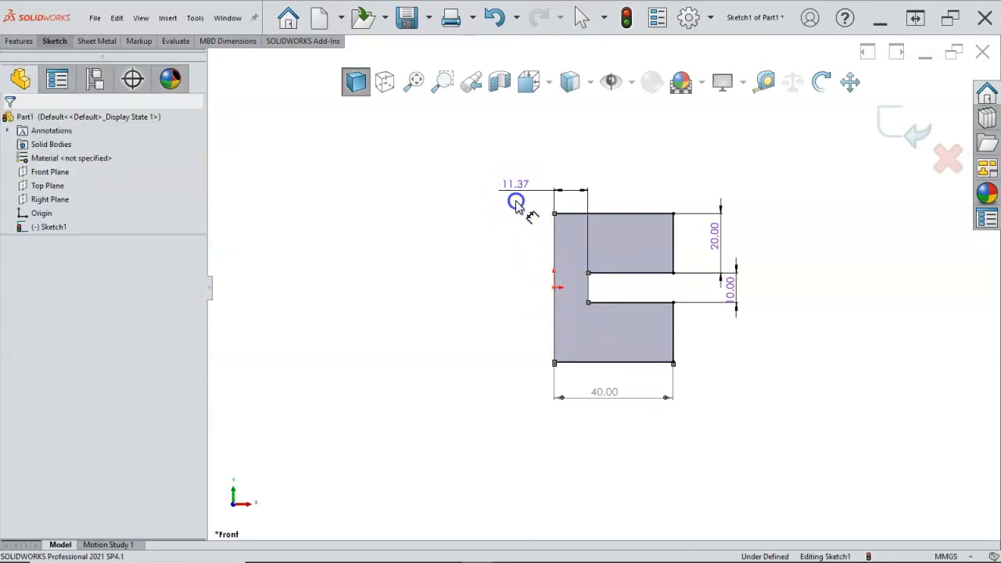
pyautogui.click(576, 206)
pyautogui.press('Return')
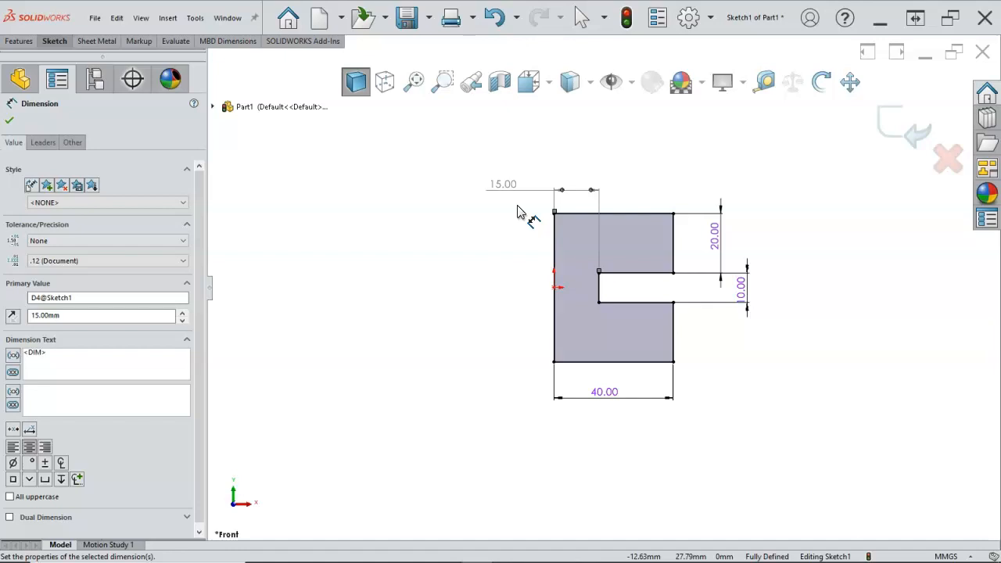
# Move the notch's 10 mm dimension text below its extension lines and turn off Mark For Drawing for it.
pyautogui.rightClick(815, 223)
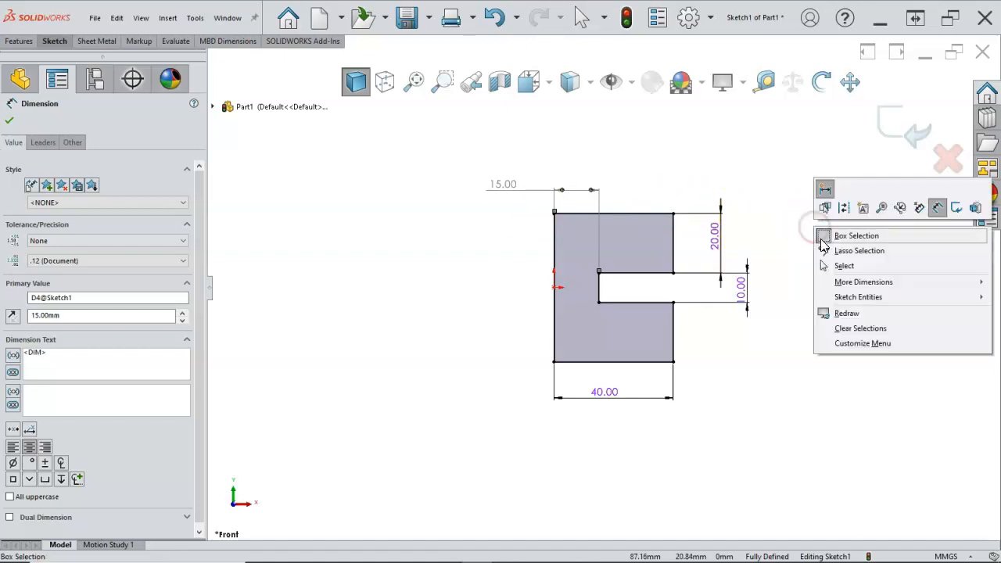
pyautogui.click(844, 266)
pyautogui.moveTo(741, 289); pyautogui.dragTo(743, 348)
pyautogui.rightClick(741, 349)
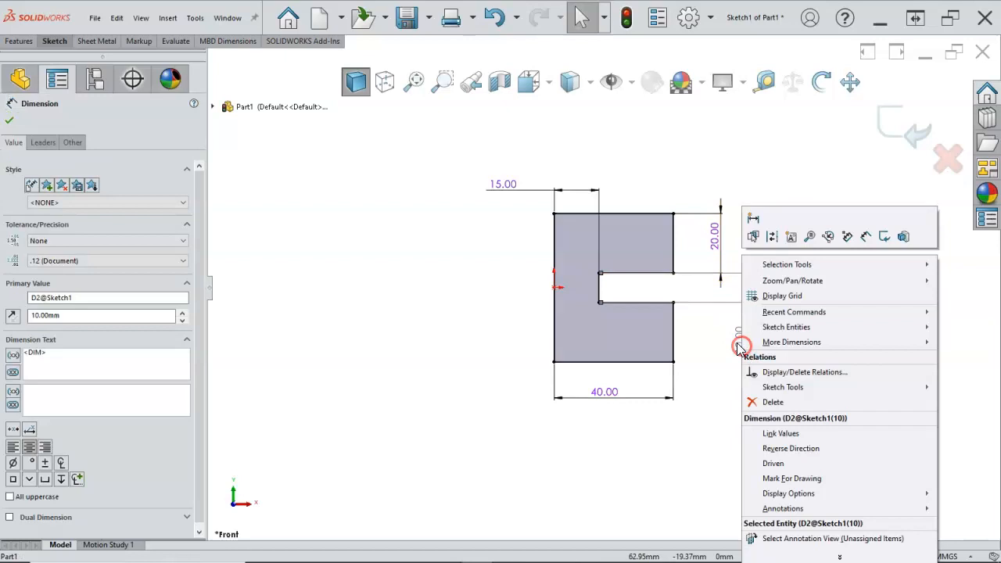
pyautogui.click(796, 477)
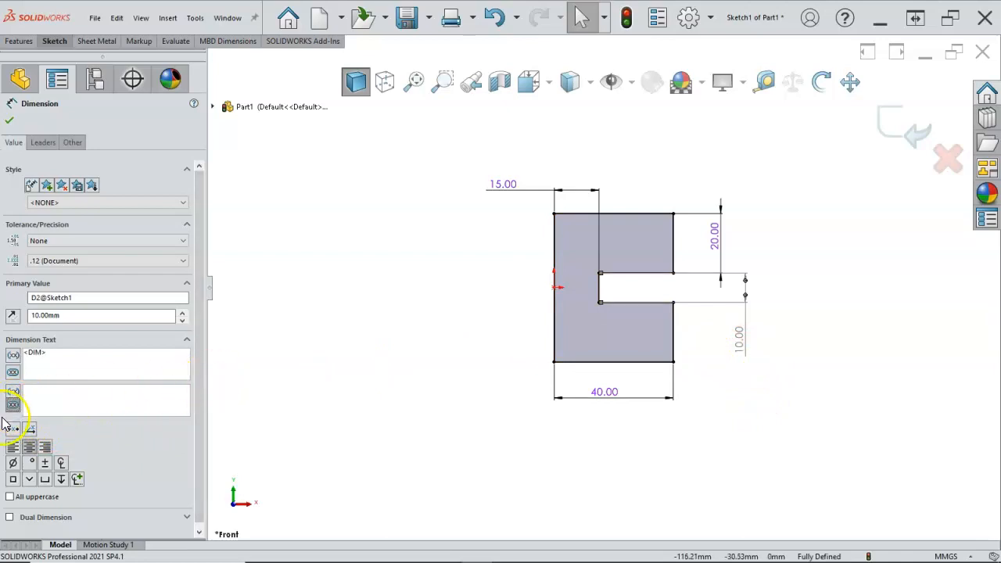
pyautogui.click(761, 358)
pyautogui.click(741, 346)
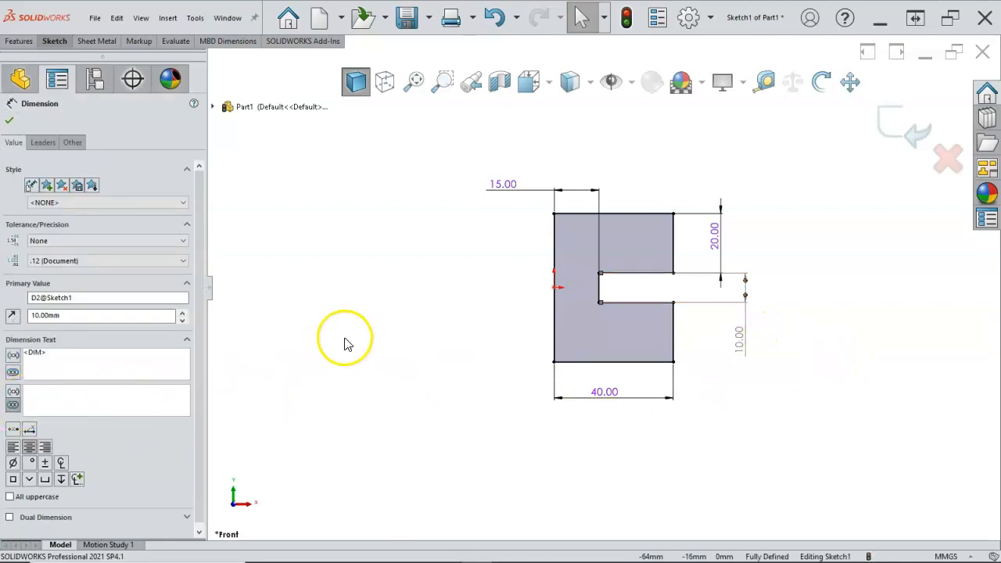
pyautogui.click(712, 349)
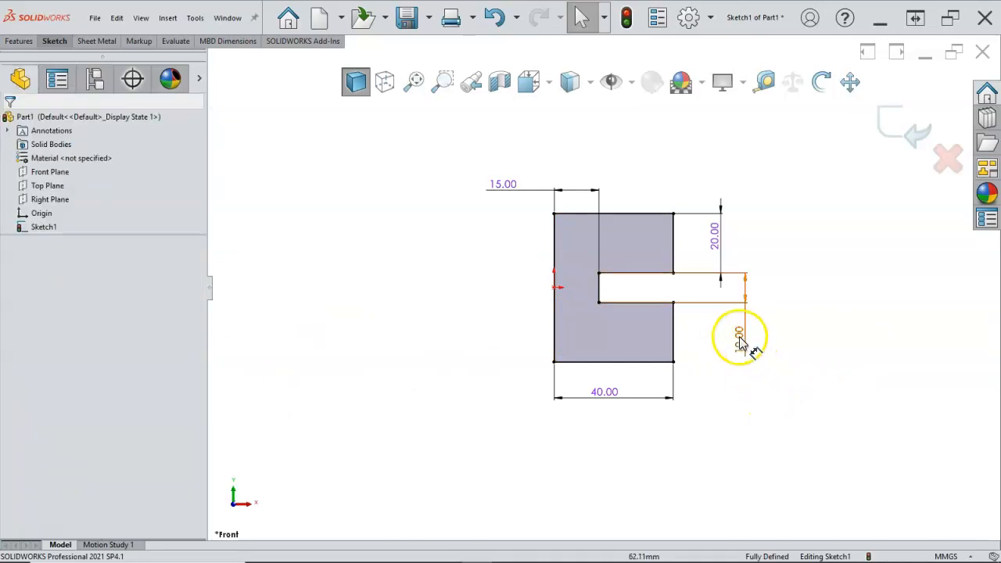
# Make the notch's 10 mm dimension an inspection dimension with an oval around its value.
pyautogui.click(739, 340)
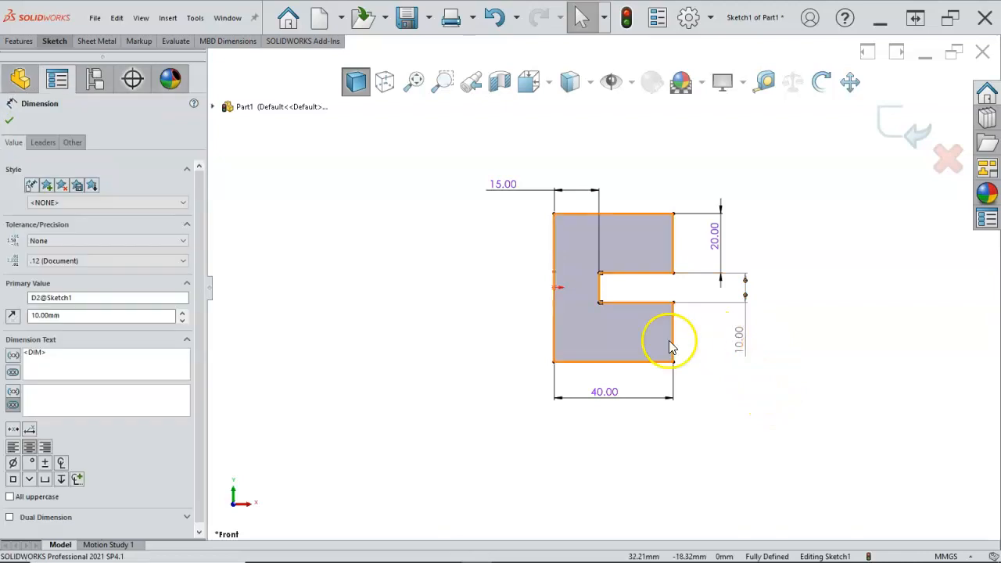
pyautogui.click(13, 372)
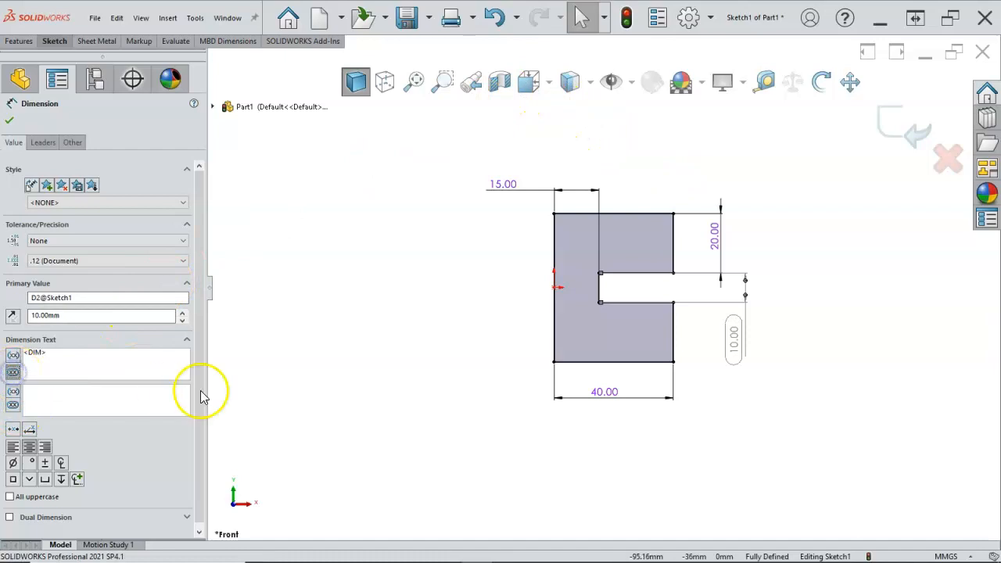
pyautogui.click(413, 361)
pyautogui.click(407, 349)
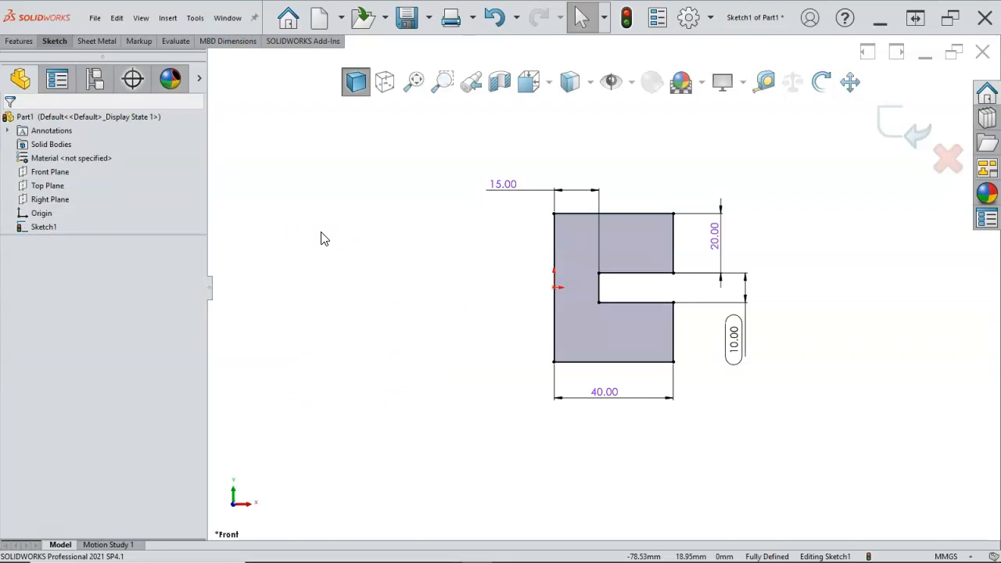
pyautogui.click(320, 200)
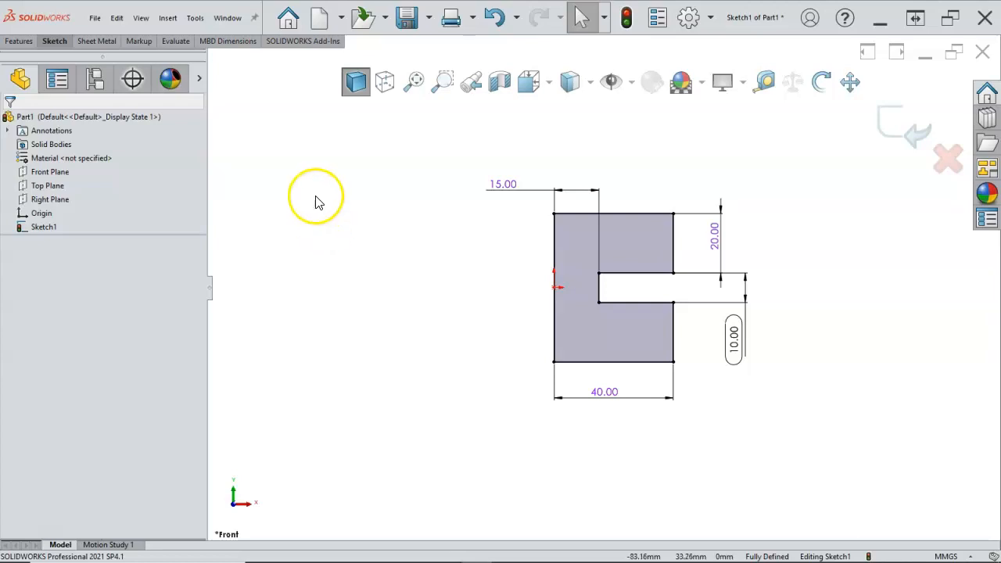
# Extrude the C-shaped sketch as a boss with a Mid Plane end condition and a depth of 30 mm.
pyautogui.click(15, 45)
pyautogui.click(270, 222)
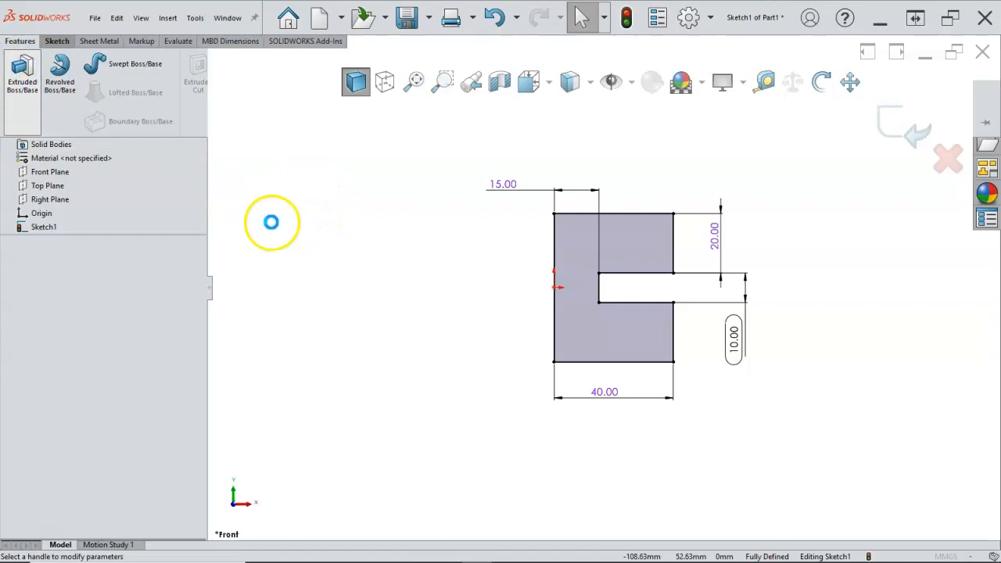
pyautogui.click(188, 196)
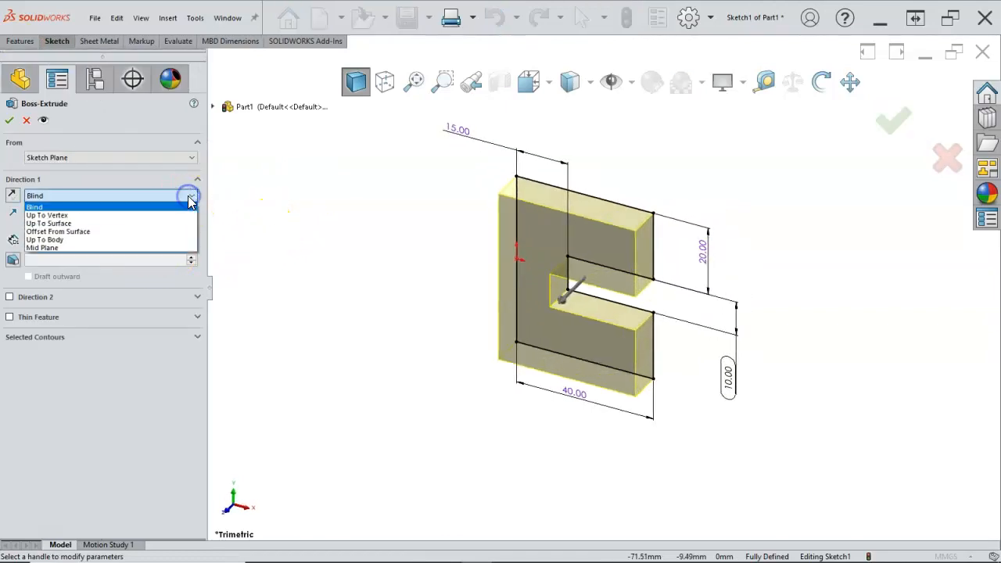
pyautogui.click(65, 241)
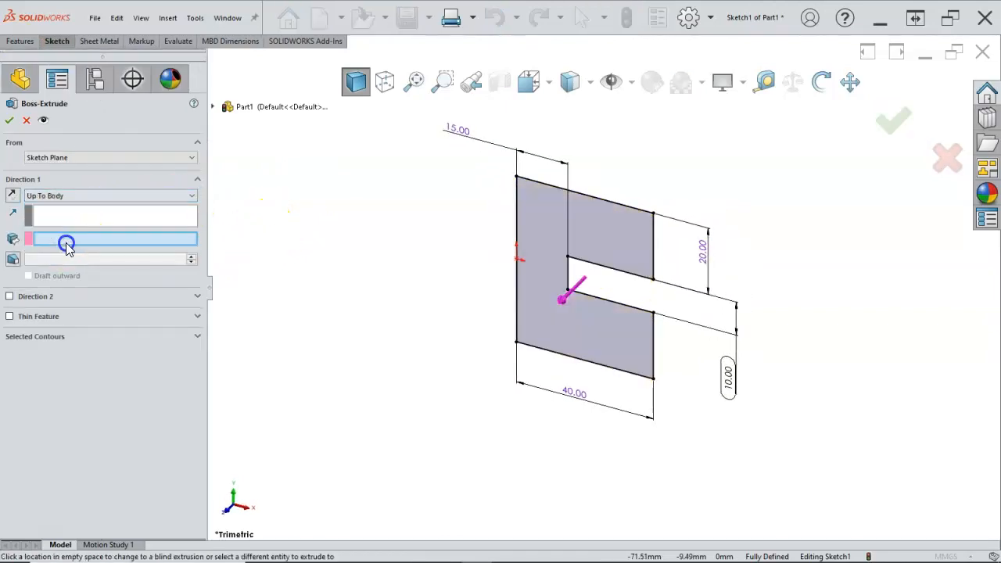
pyautogui.click(78, 195)
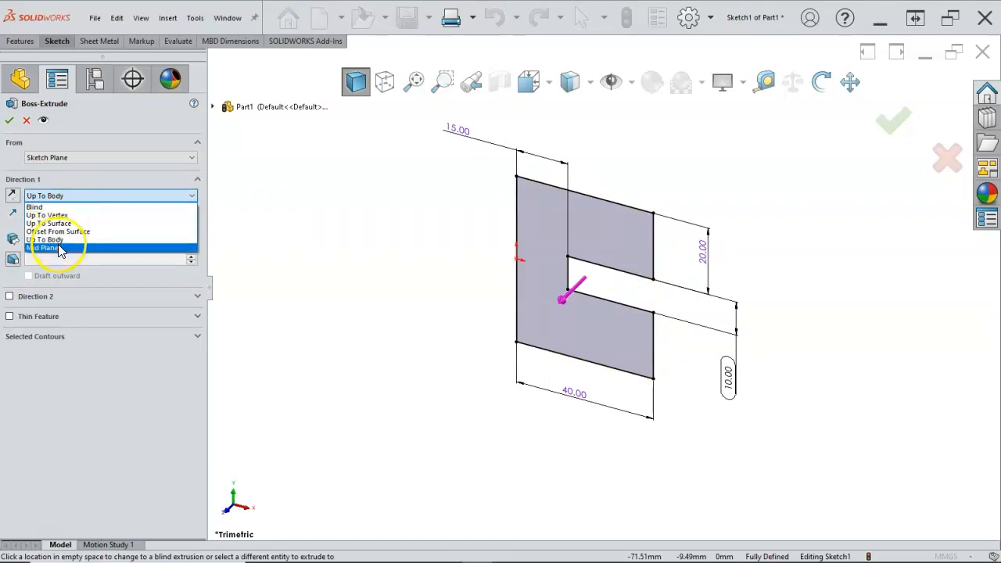
pyautogui.click(61, 247)
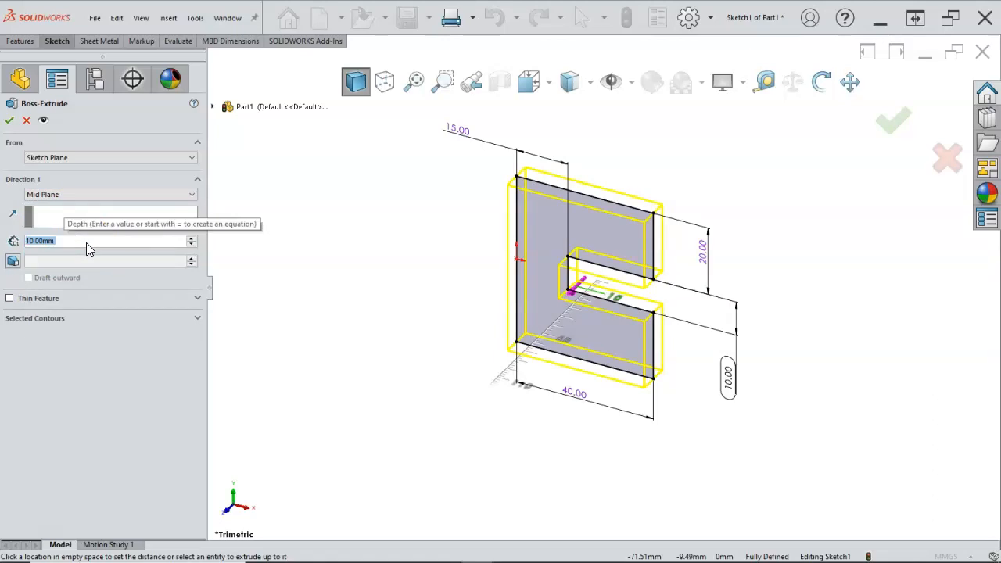
pyautogui.write('30')
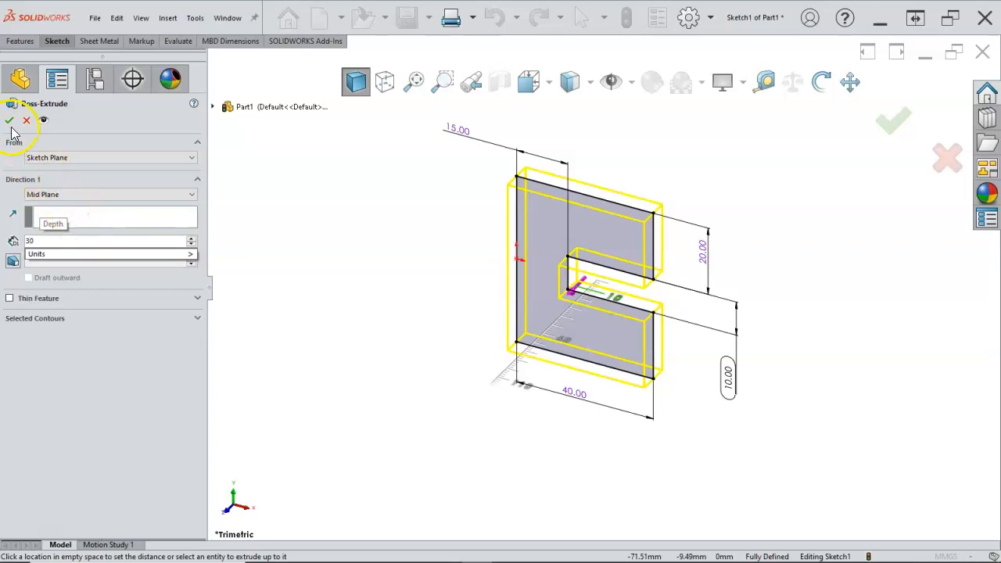
pyautogui.press('Return')
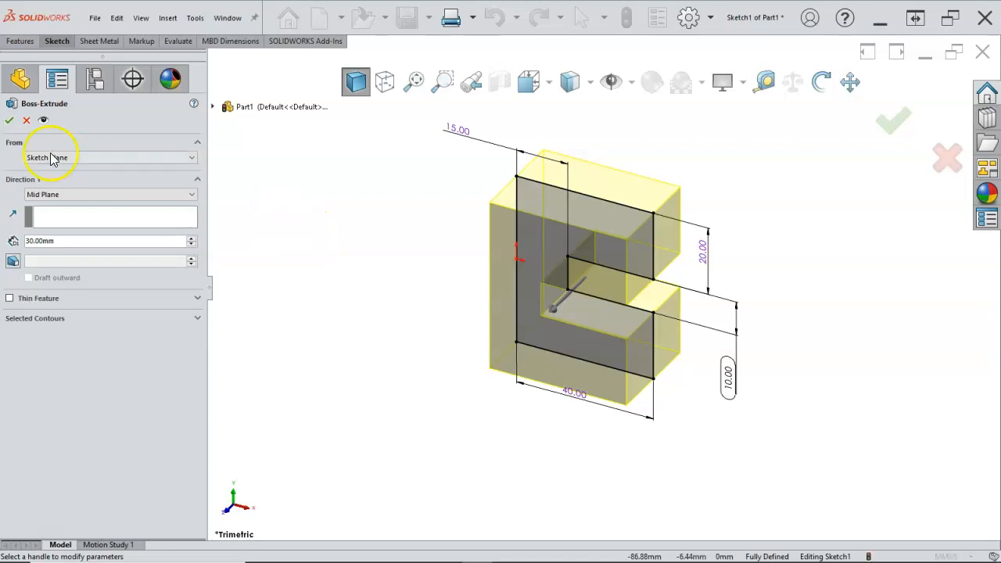
pyautogui.click(9, 121)
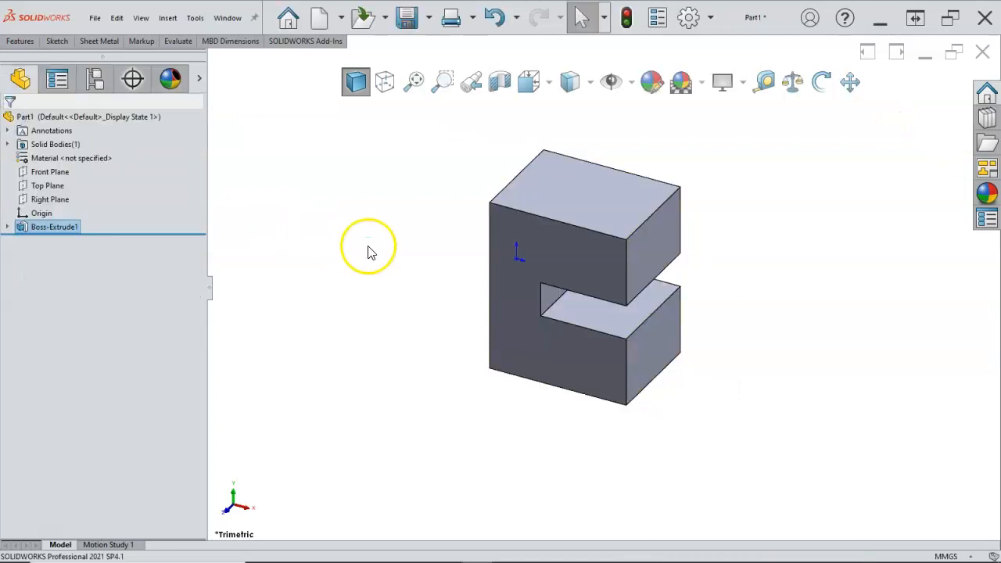
# Start a Hole Wizard hole on the block's top face and set its ANSI Metric drill size to Ø14.0.
pyautogui.click(620, 202)
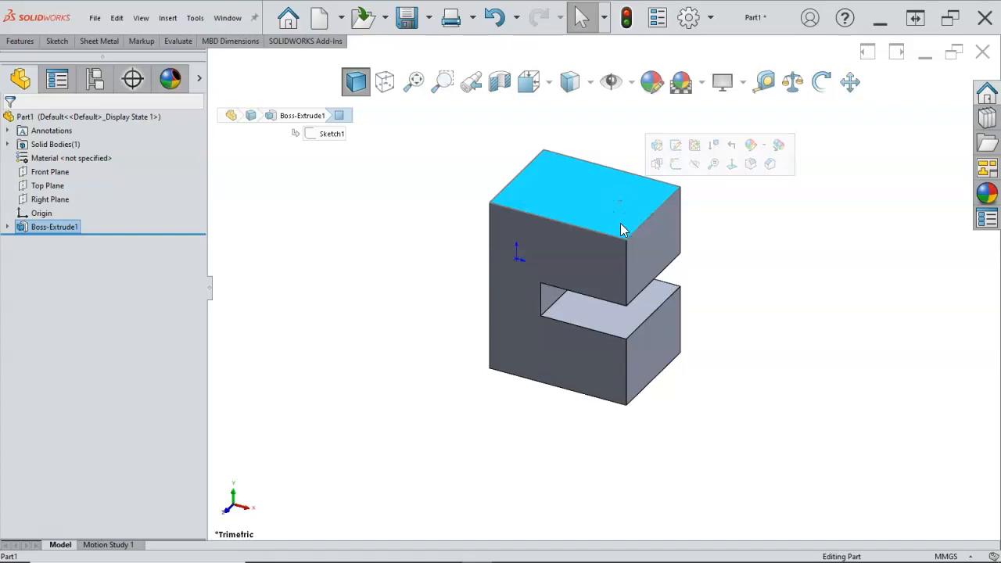
pyautogui.press('s')
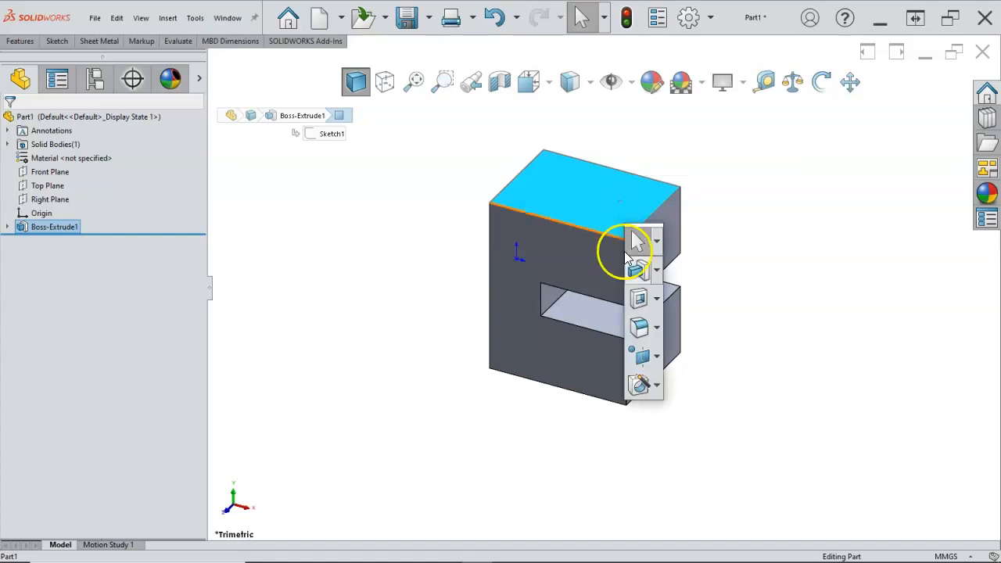
pyautogui.click(647, 389)
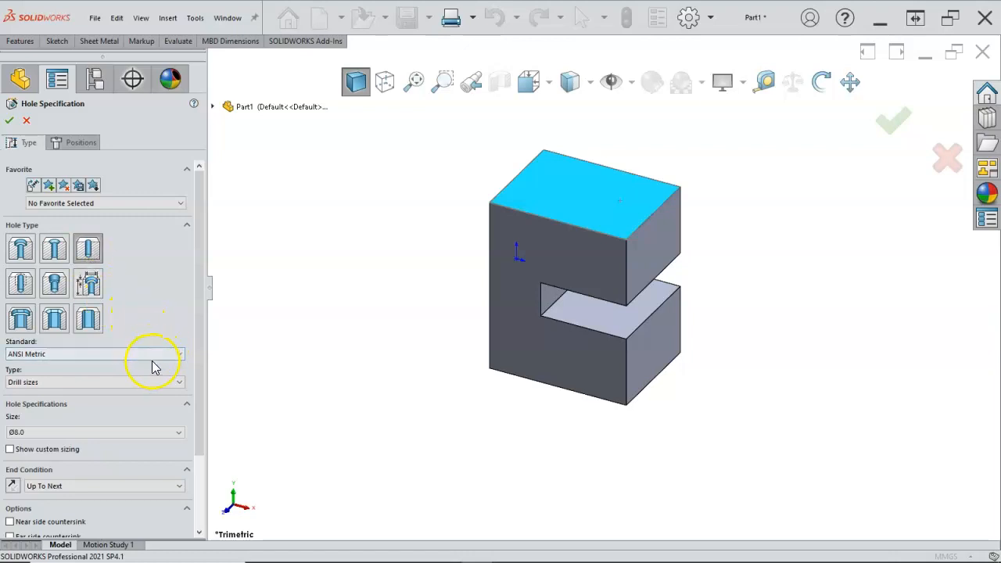
pyautogui.scroll(-2, 184, 312)
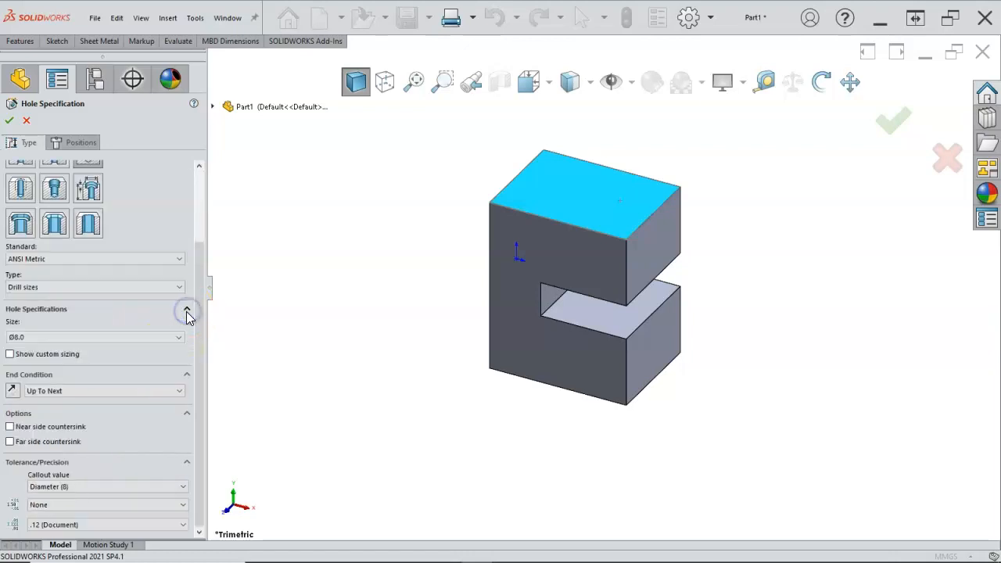
pyautogui.click(86, 286)
pyautogui.click(87, 288)
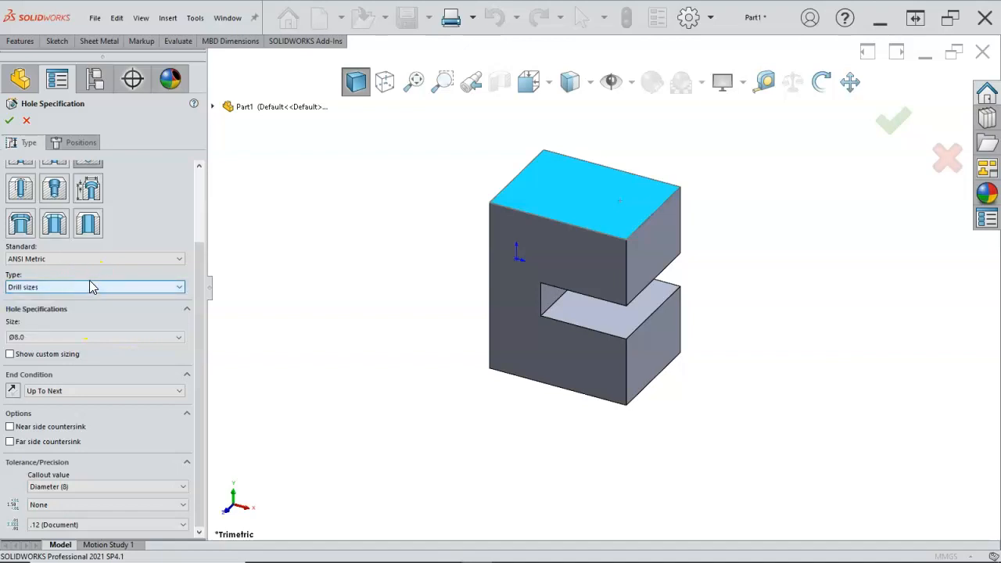
pyautogui.click(99, 294)
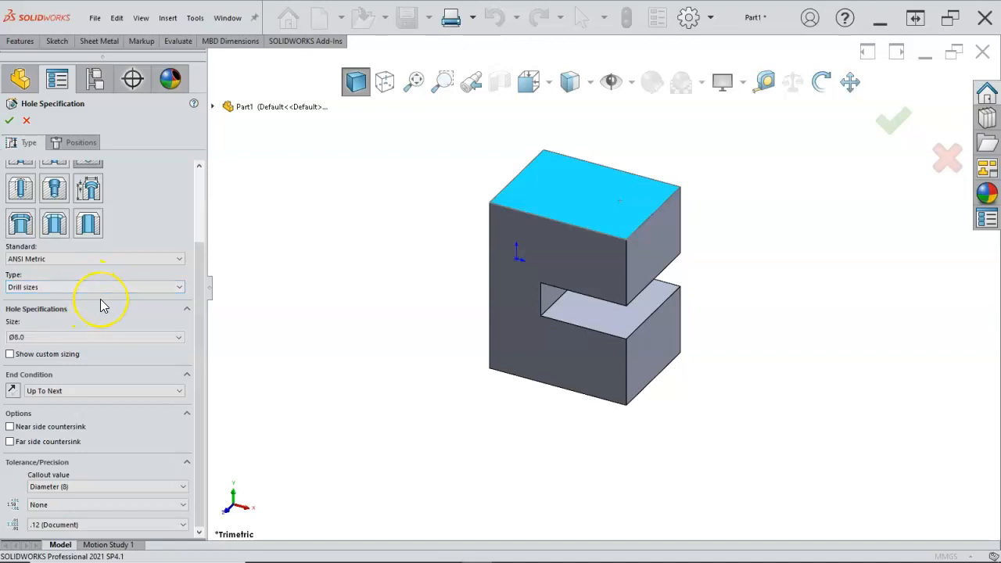
pyautogui.click(140, 336)
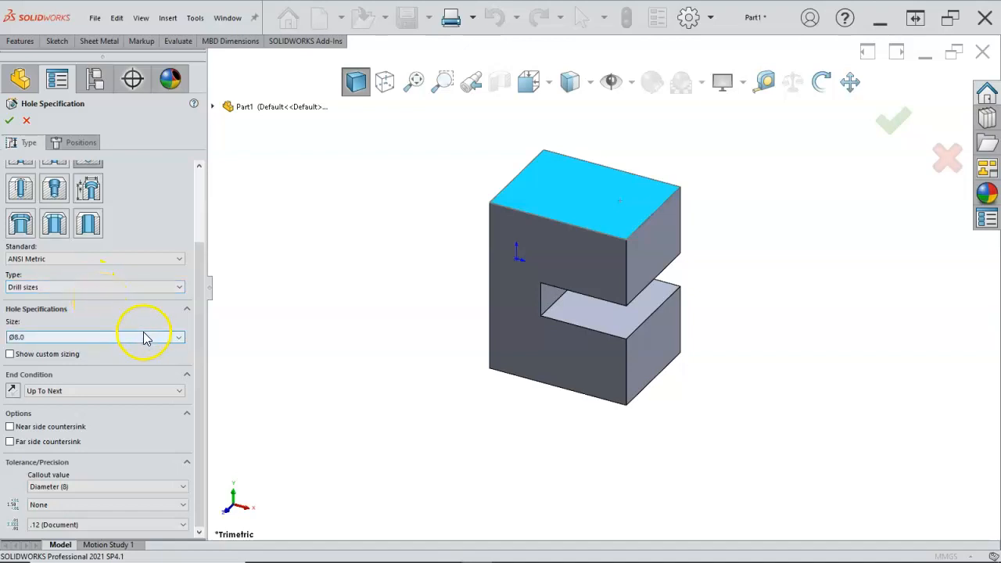
pyautogui.click(179, 338)
pyautogui.scroll(-5, 89, 386)
pyautogui.scroll(-3, 76, 390)
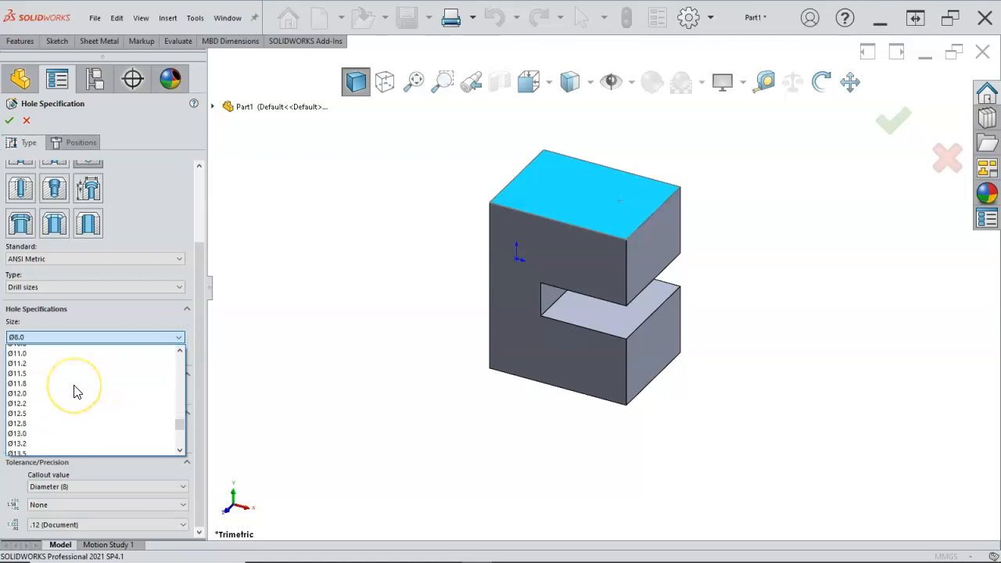
pyautogui.scroll(-1, 69, 391)
pyautogui.moveTo(69, 393); pyautogui.dragTo(46, 430)
pyautogui.click(45, 439)
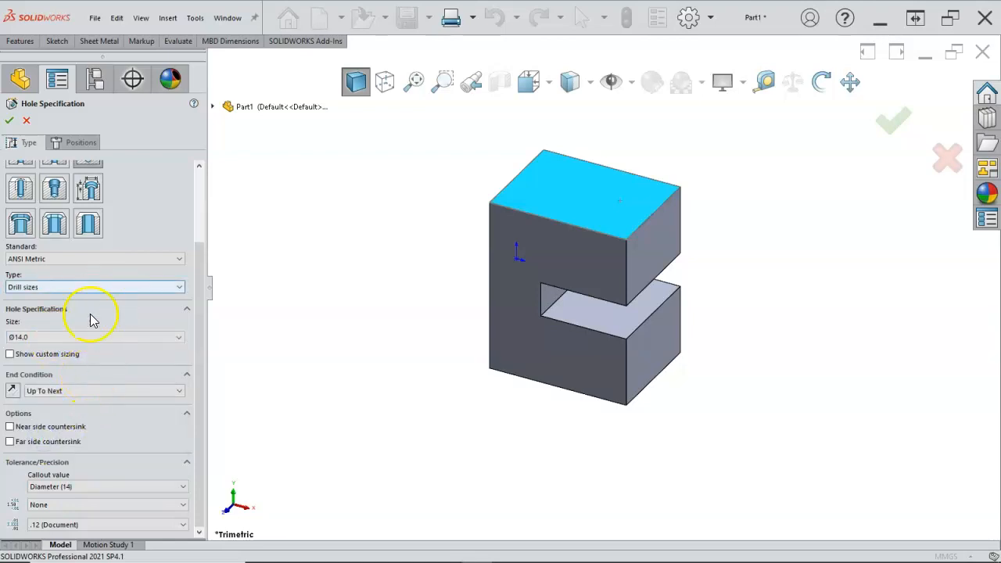
# Place the hole on the block's top face, level with the origin and about 28 mm from it, and finish the hole feature.
pyautogui.click(79, 142)
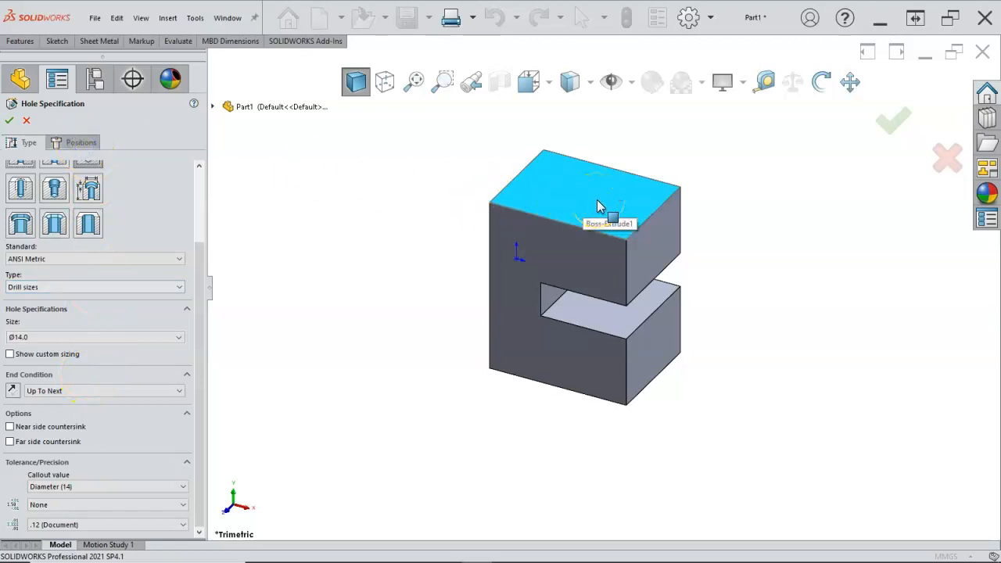
pyautogui.click(81, 142)
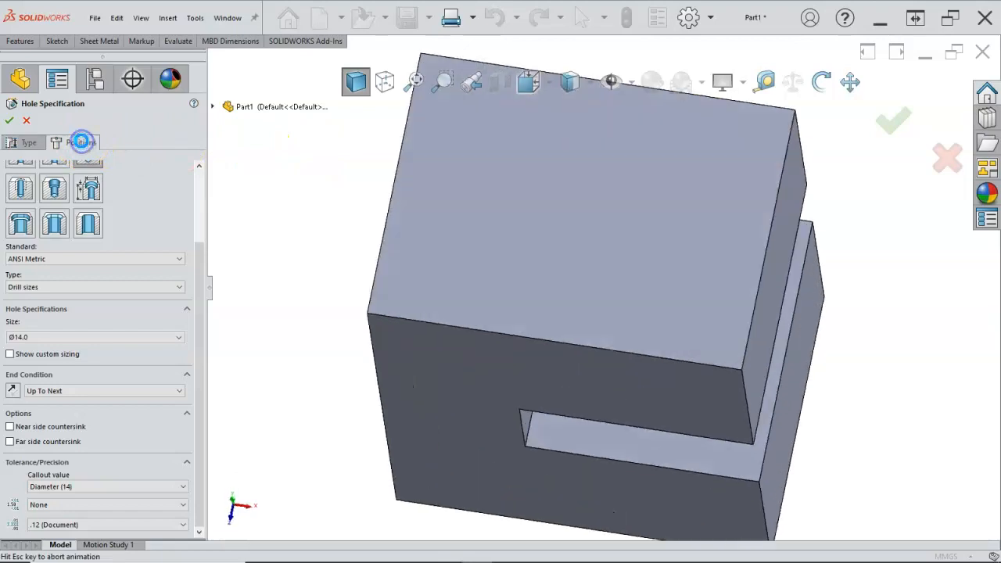
pyautogui.click(403, 197)
pyautogui.click(714, 288)
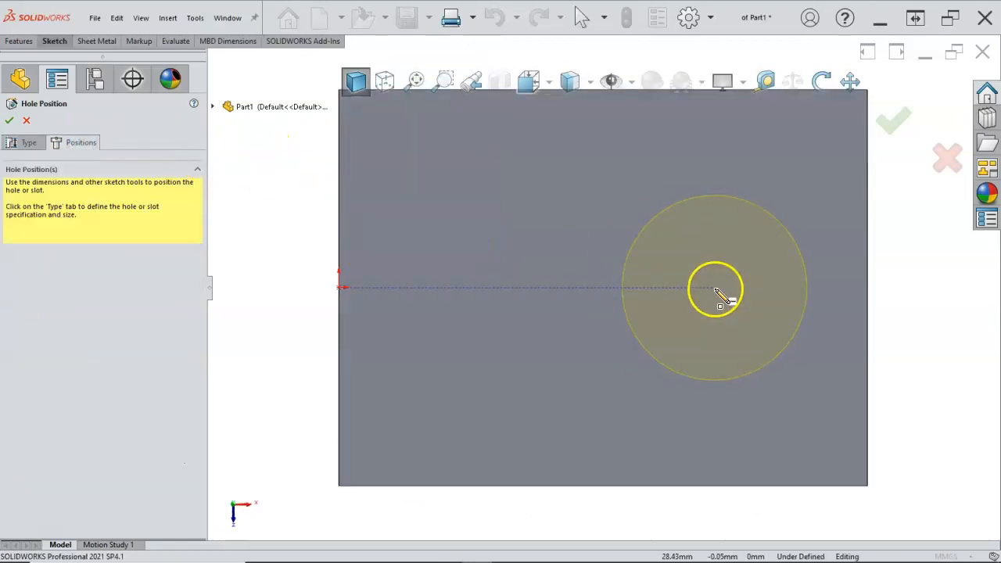
pyautogui.press('Return')
pyautogui.rightClick(739, 297)
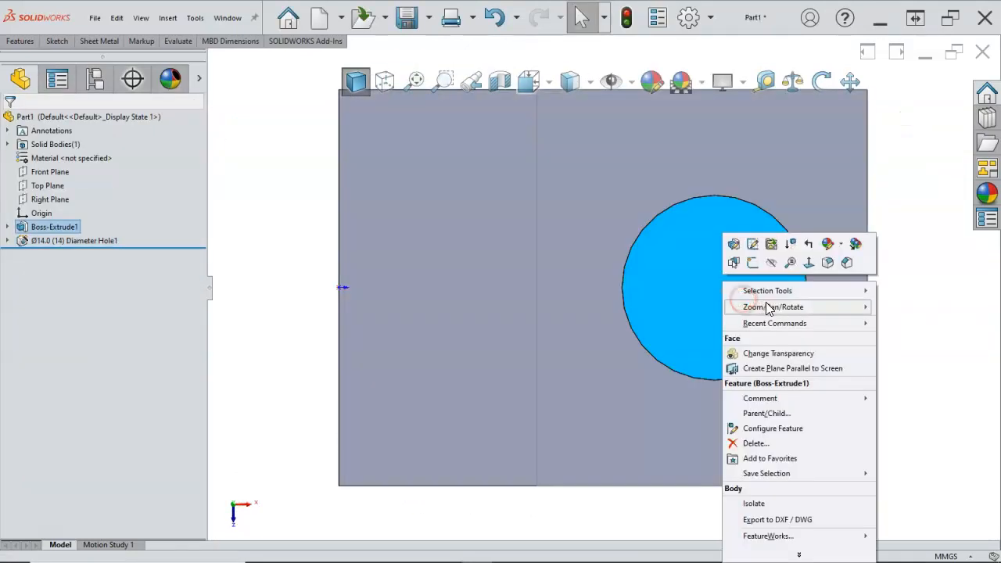
pyautogui.click(895, 321)
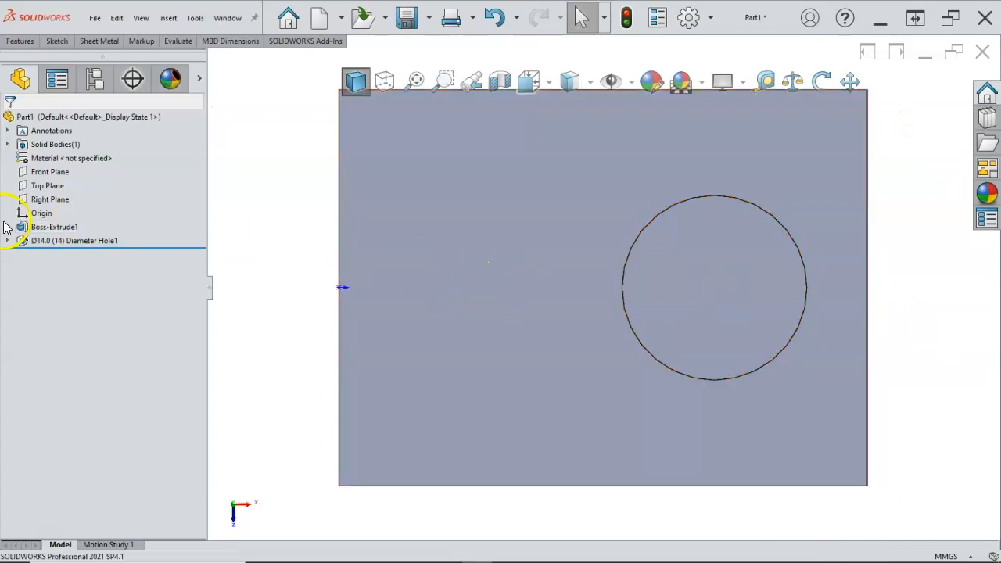
# Edit the 14 mm hole's position and add a horizontal relation between its centre point and the origin.
pyautogui.rightClick(43, 241)
pyautogui.click(55, 205)
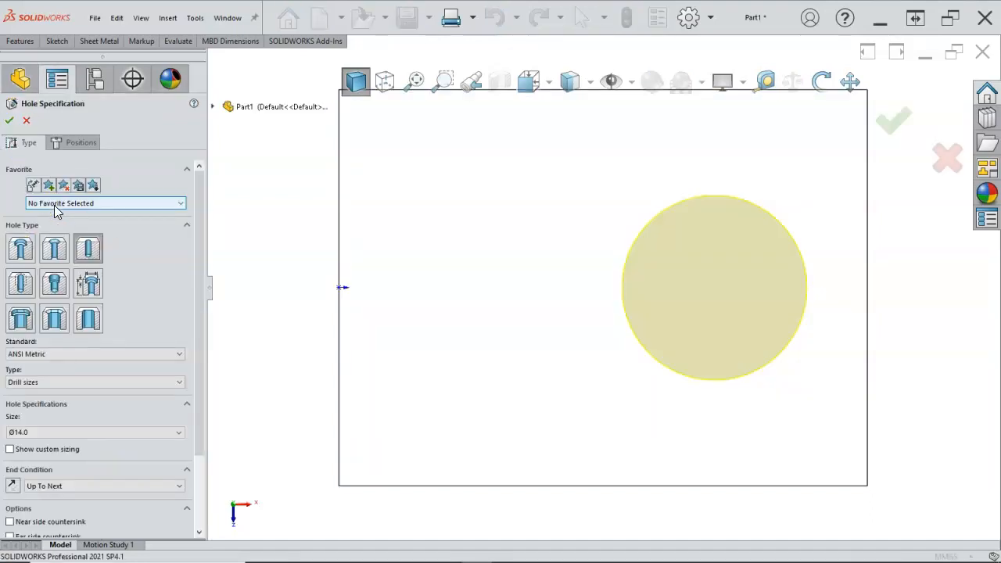
pyautogui.click(78, 143)
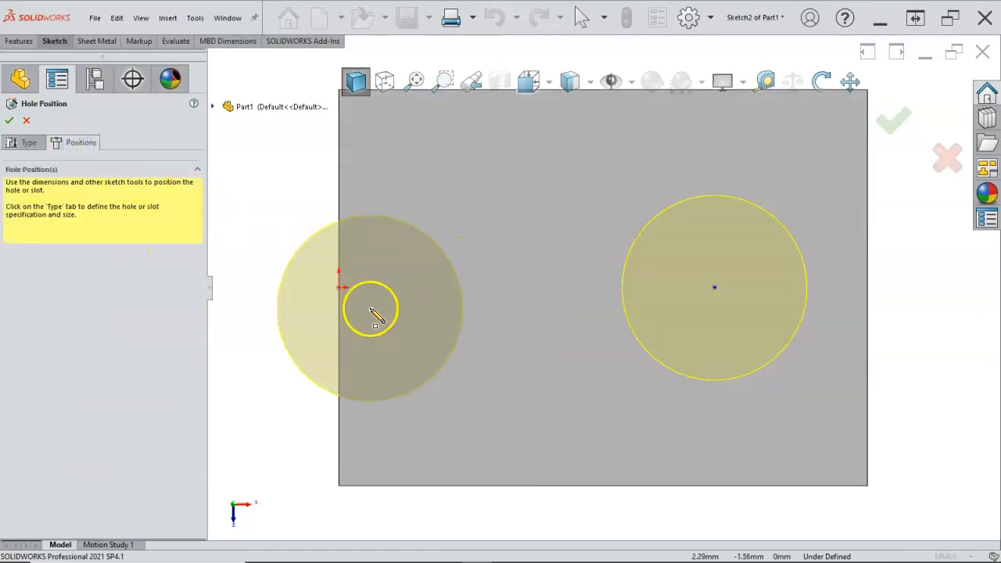
pyautogui.press('Escape')
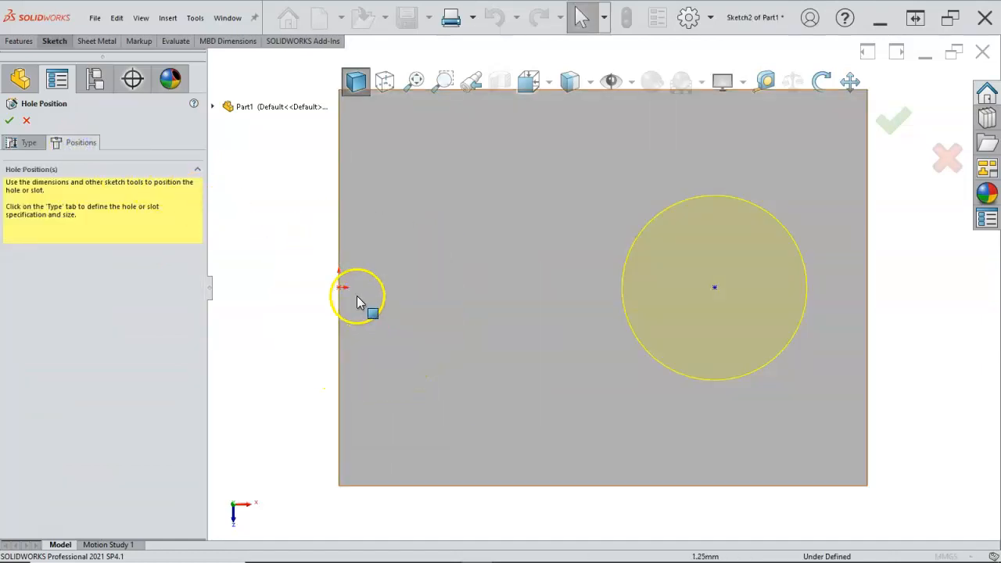
pyautogui.click(341, 287)
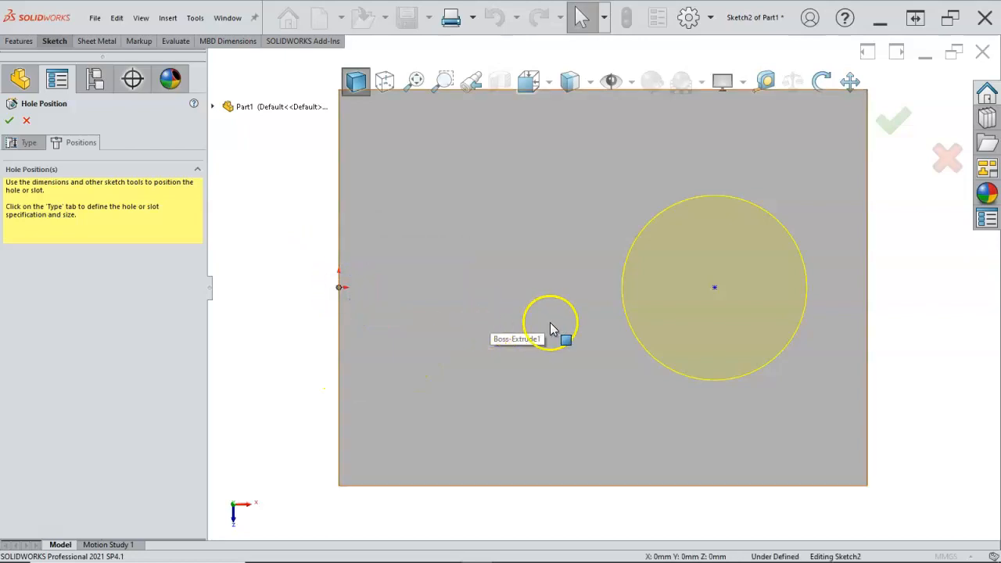
pyautogui.keyDown('ctrl'); pyautogui.click(714, 288); pyautogui.keyUp('ctrl')
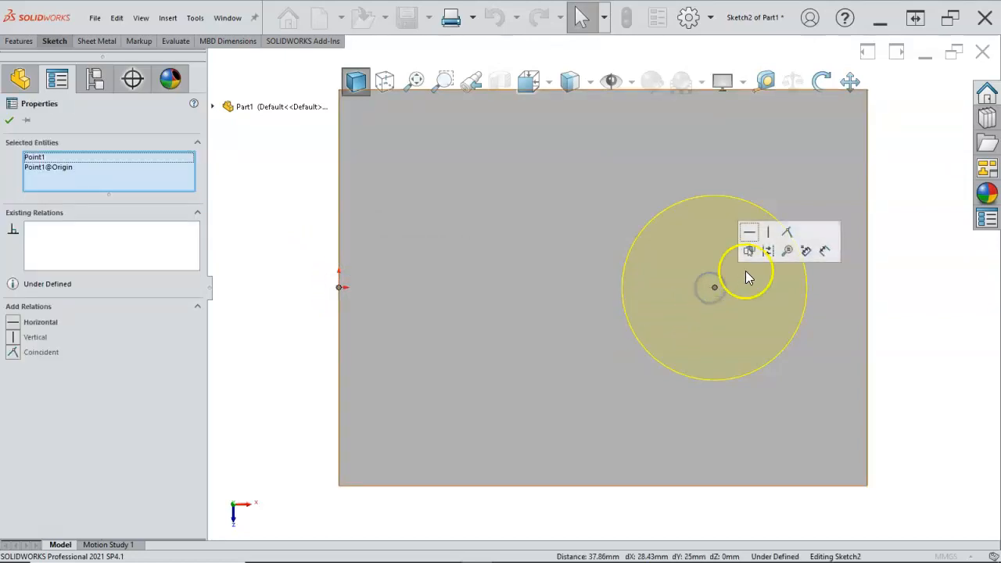
pyautogui.click(749, 233)
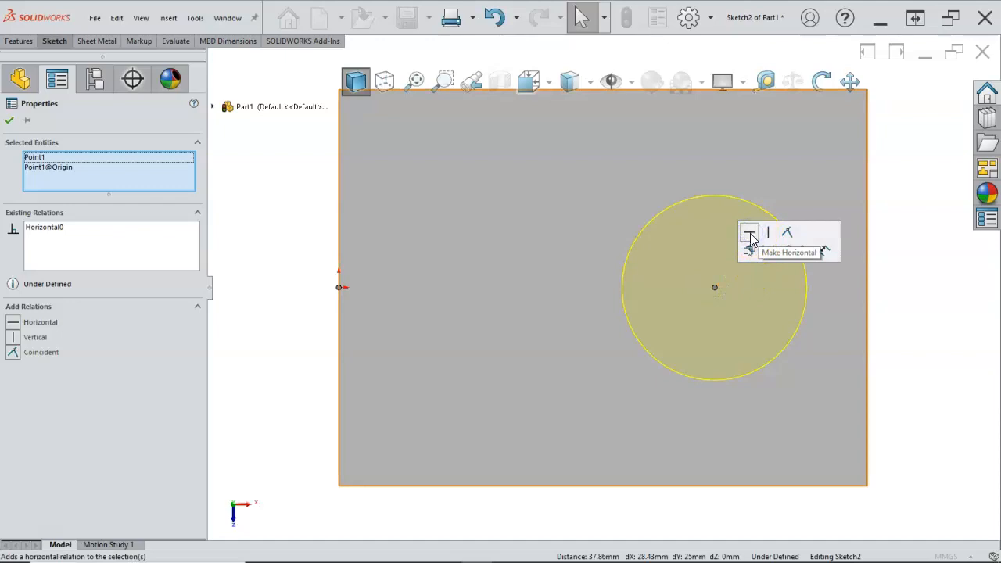
pyautogui.click(750, 235)
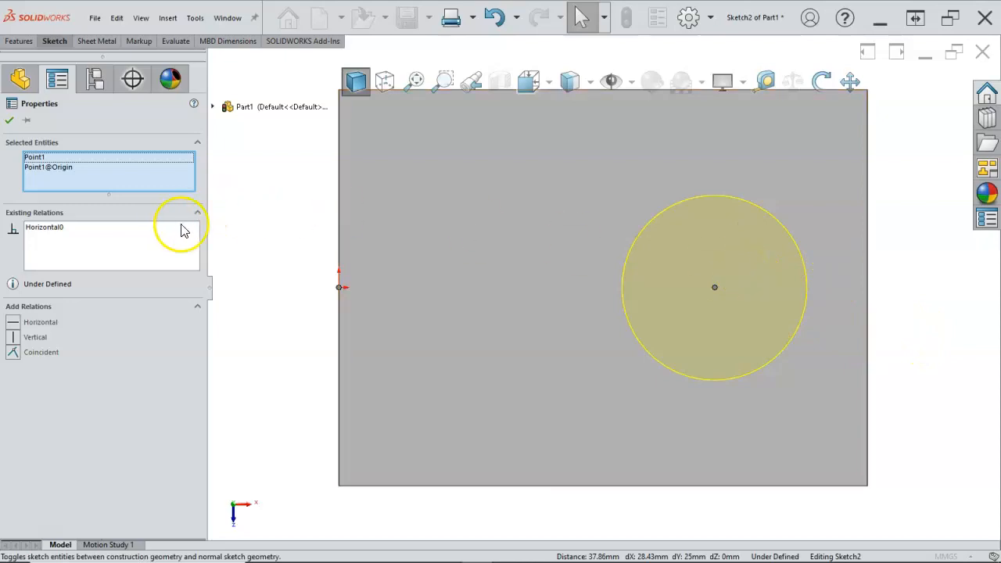
pyautogui.click(291, 258)
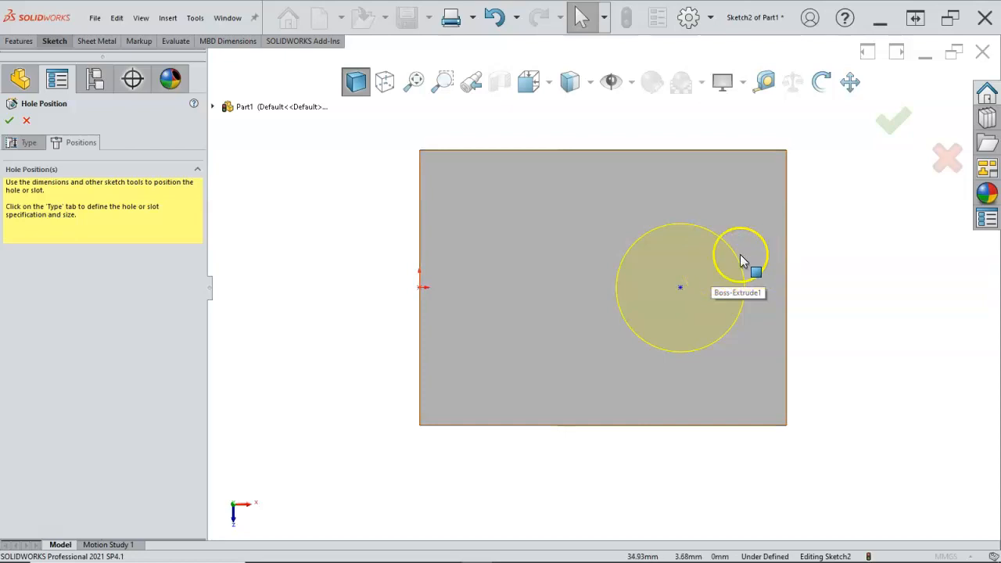
# Dimension the hole's centre 13 mm from the top face's short edge on the notch-opening side and finish the hole edit.
pyautogui.rightClick(813, 238)
pyautogui.click(899, 226)
pyautogui.click(786, 261)
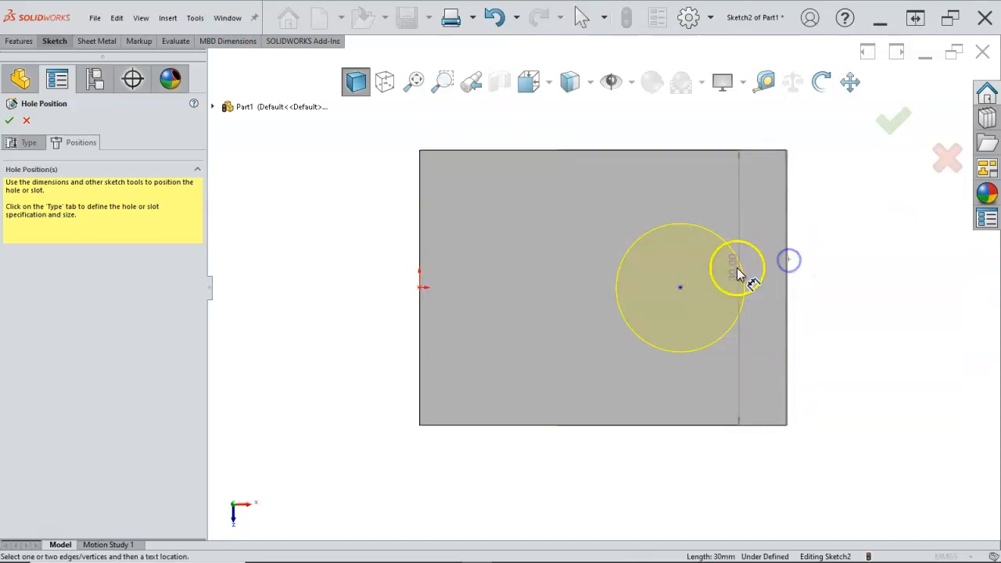
pyautogui.click(681, 287)
pyautogui.click(731, 244)
pyautogui.write('13')
pyautogui.press('Return')
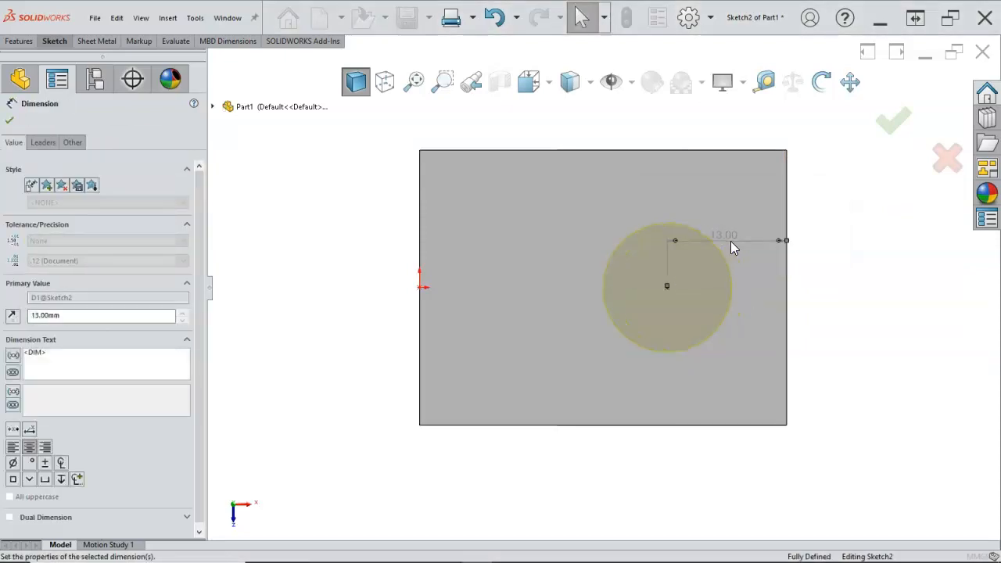
pyautogui.click(806, 257)
pyautogui.click(891, 125)
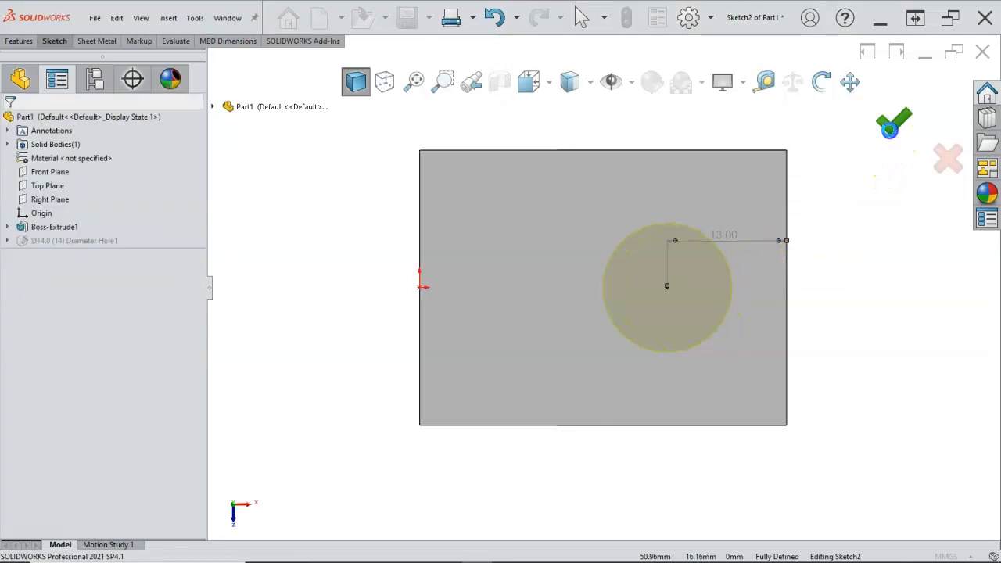
# Start a Hole Wizard hole on the notch's lower face as an ANSI Metric straight tap of type Bottoming Tapped Hole.
pyautogui.moveTo(798, 264)
pyautogui.mouseDown(button='middle')
pyautogui.moveTo(806, 223)
pyautogui.moveTo(811, 249)
pyautogui.moveTo(817, 176)
pyautogui.moveTo(797, 149)
pyautogui.moveTo(722, 130)
pyautogui.moveTo(776, 158)
pyautogui.moveTo(813, 272)
pyautogui.mouseUp(button='middle')
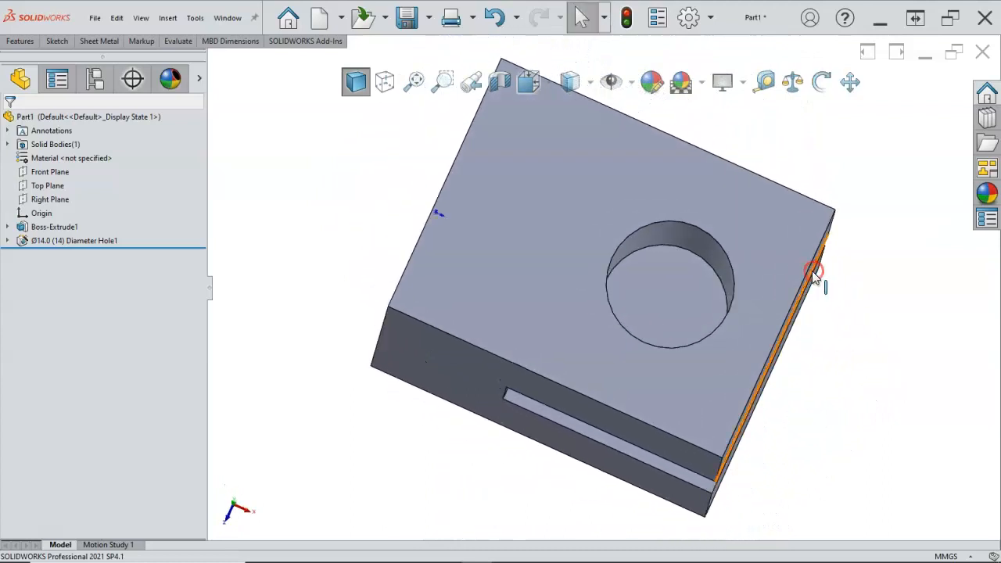
pyautogui.click(658, 311)
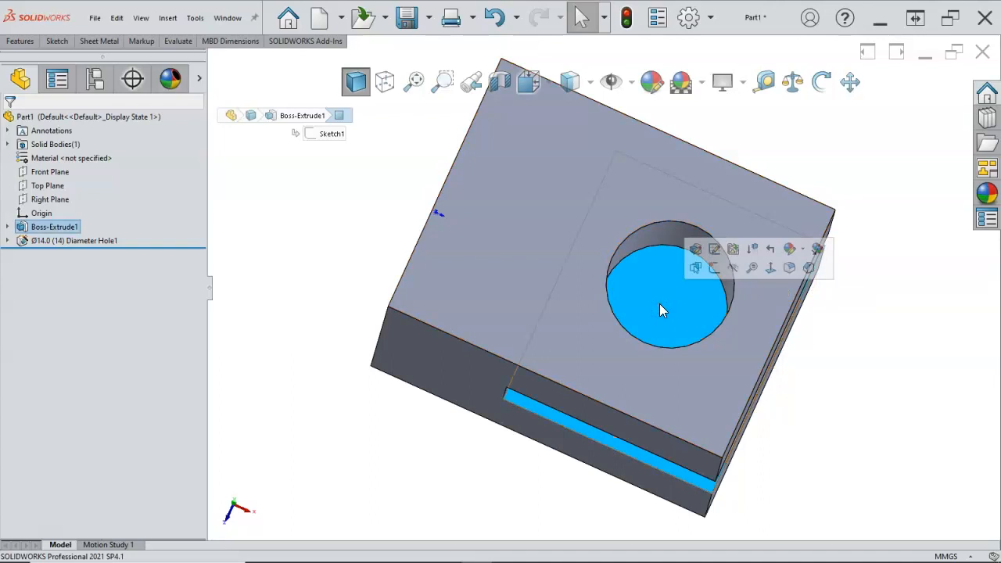
pyautogui.moveTo(706, 319); pyautogui.dragTo(668, 316, button='middle')
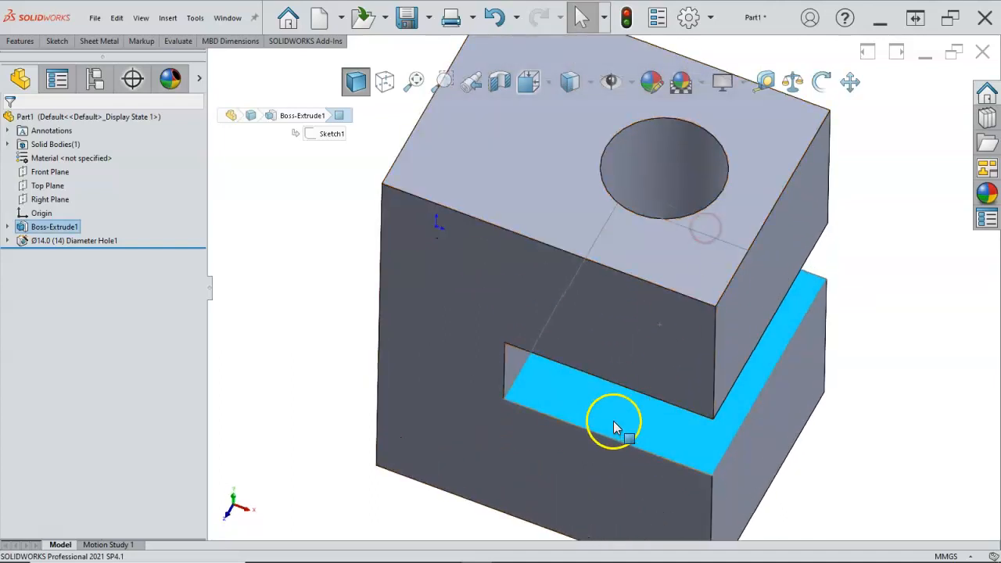
pyautogui.press('s')
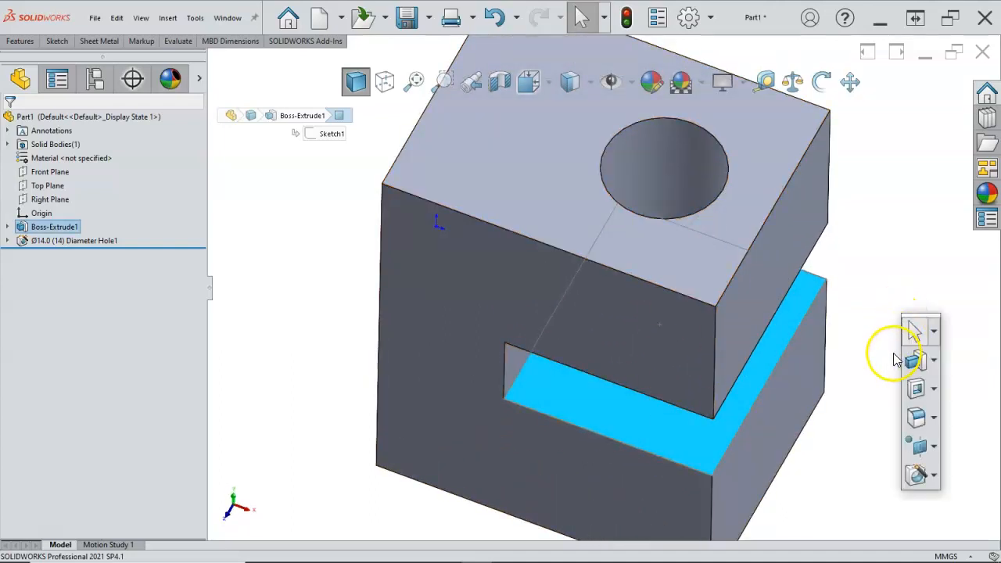
pyautogui.click(915, 471)
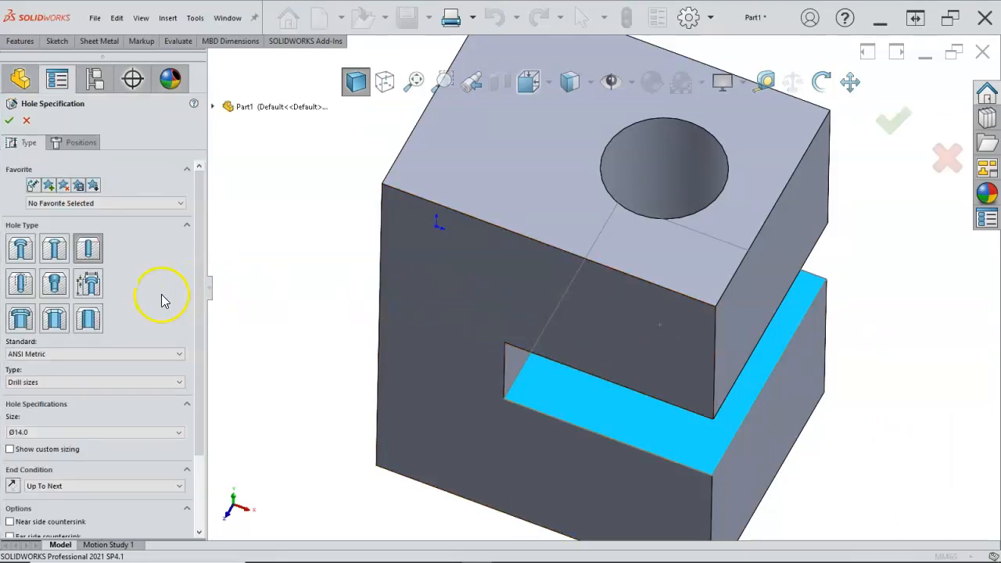
pyautogui.click(24, 282)
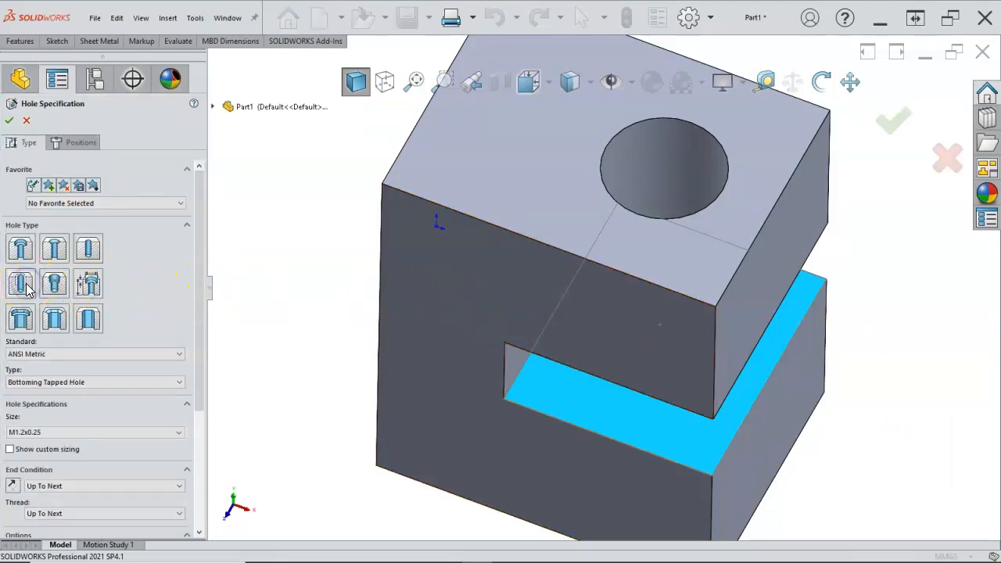
pyautogui.click(77, 382)
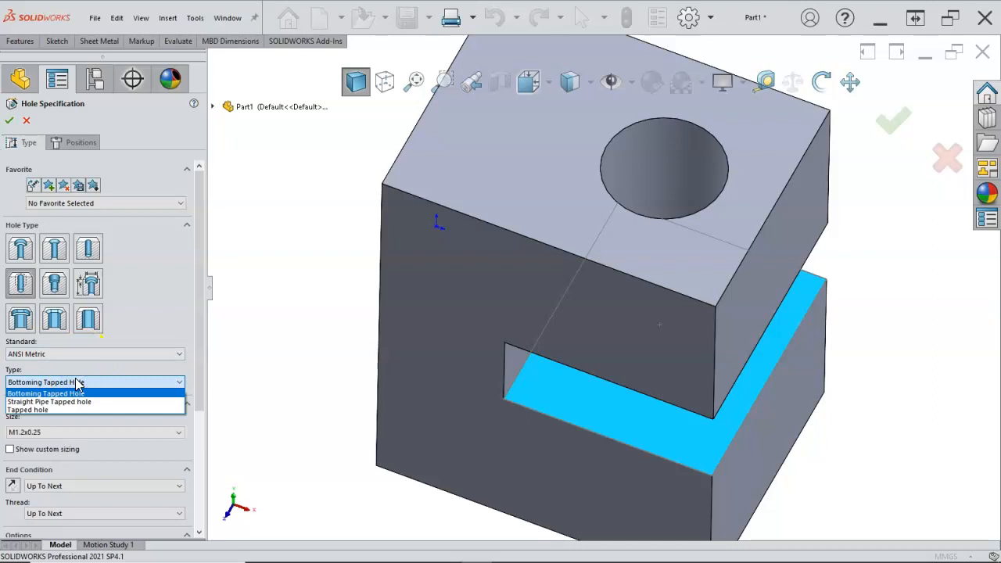
pyautogui.click(77, 383)
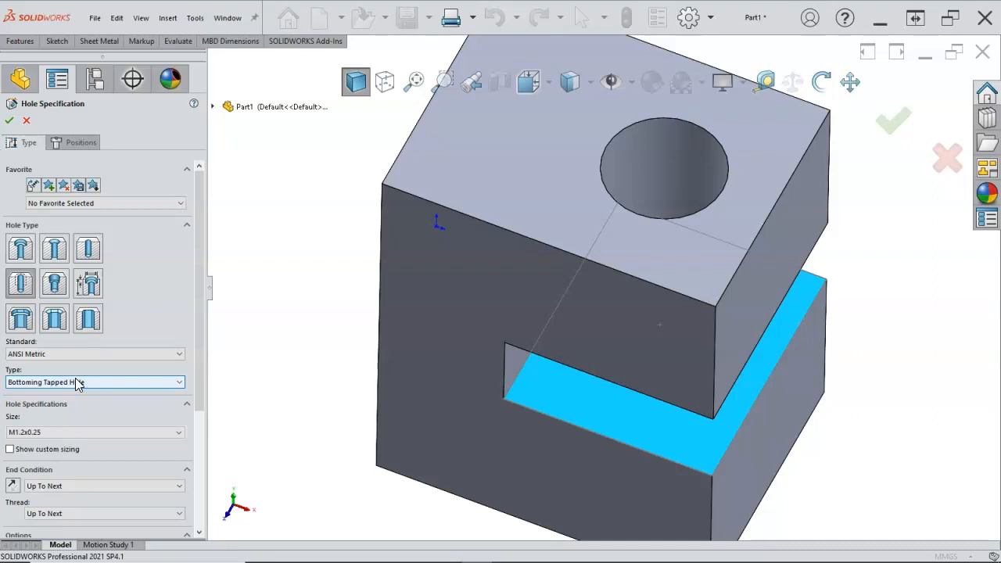
# Set the tapped hole's size to M12x1.5, keeping Up To Next for both the hole and thread end conditions.
pyautogui.moveTo(197, 385); pyautogui.dragTo(195, 442)
pyautogui.click(179, 352)
pyautogui.scroll(-5, 98, 415)
pyautogui.scroll(-1, 86, 417)
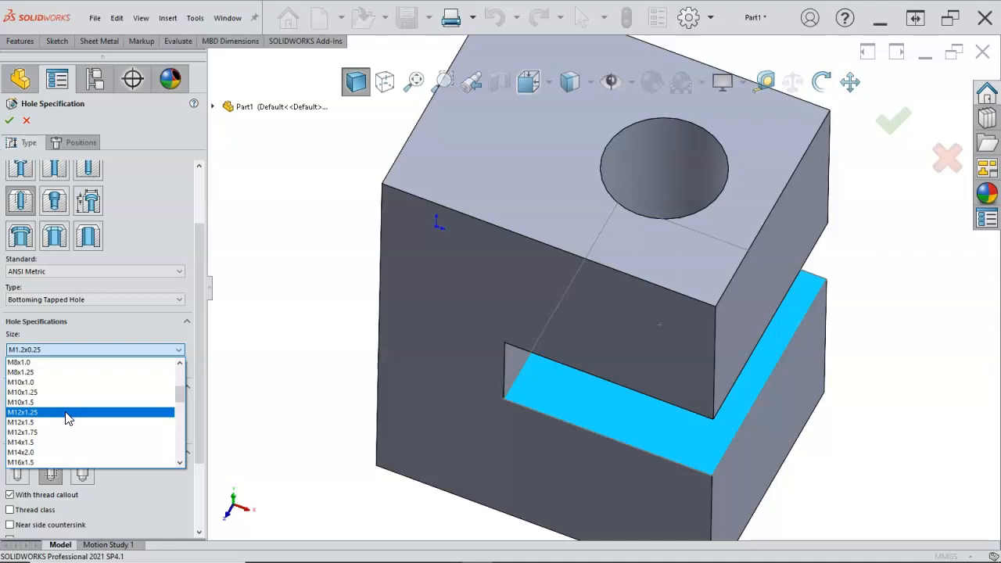
pyautogui.click(65, 423)
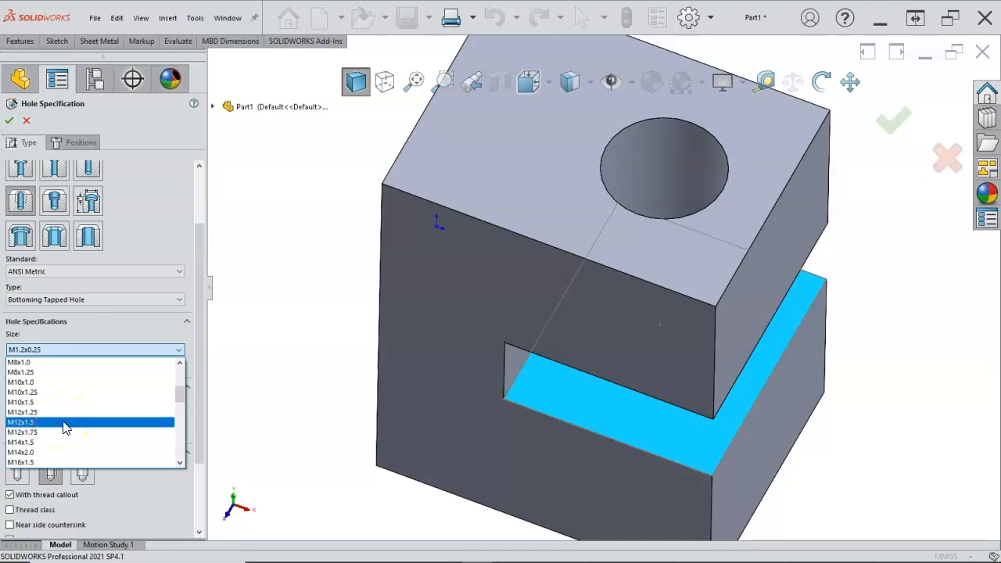
pyautogui.click(62, 431)
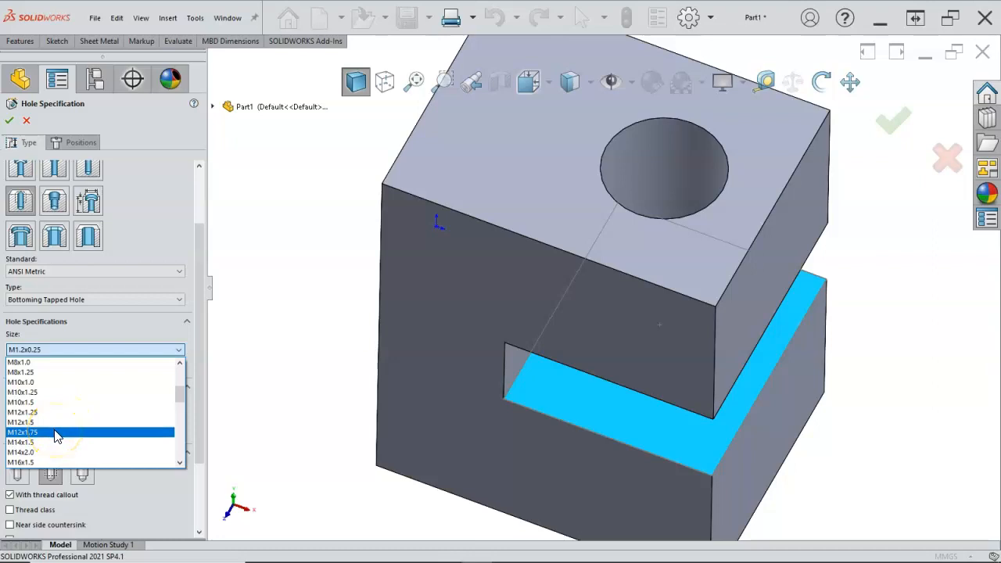
pyautogui.click(55, 423)
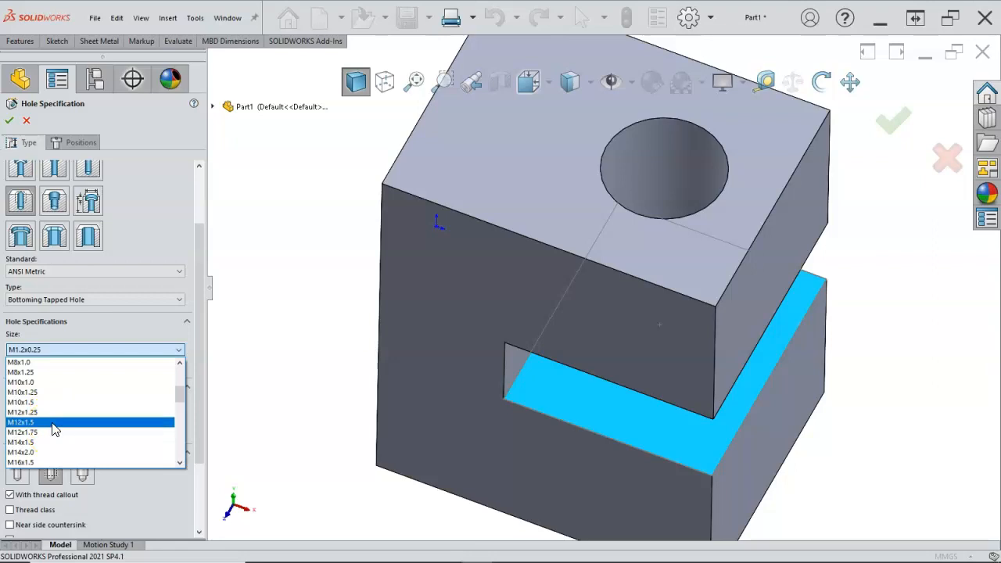
pyautogui.click(55, 423)
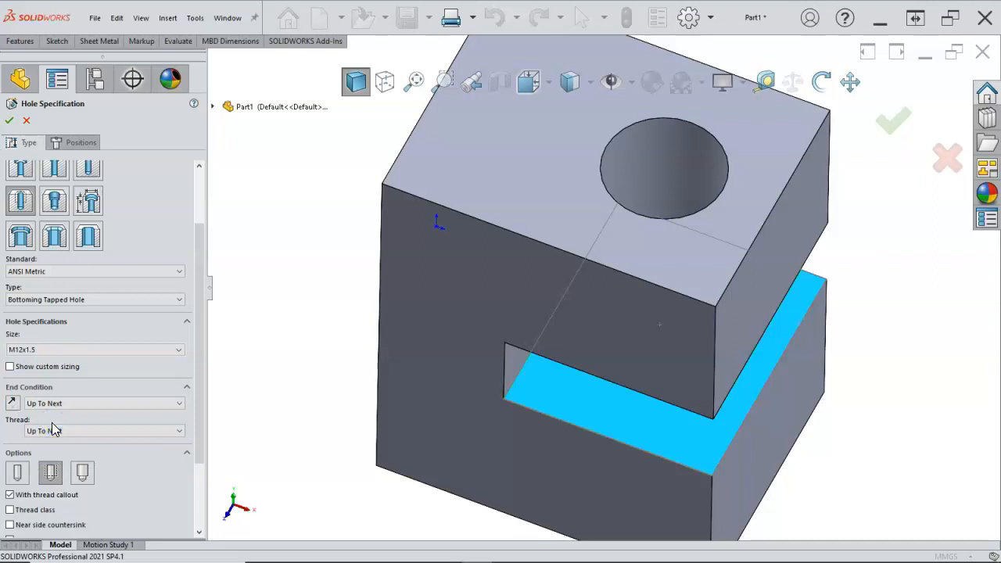
pyautogui.click(92, 404)
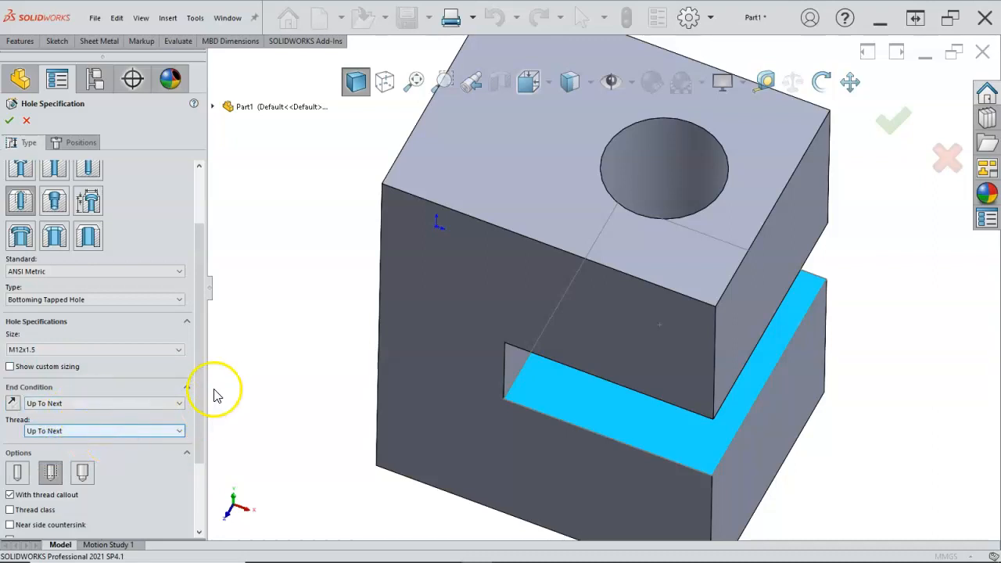
pyautogui.moveTo(198, 367); pyautogui.dragTo(203, 444)
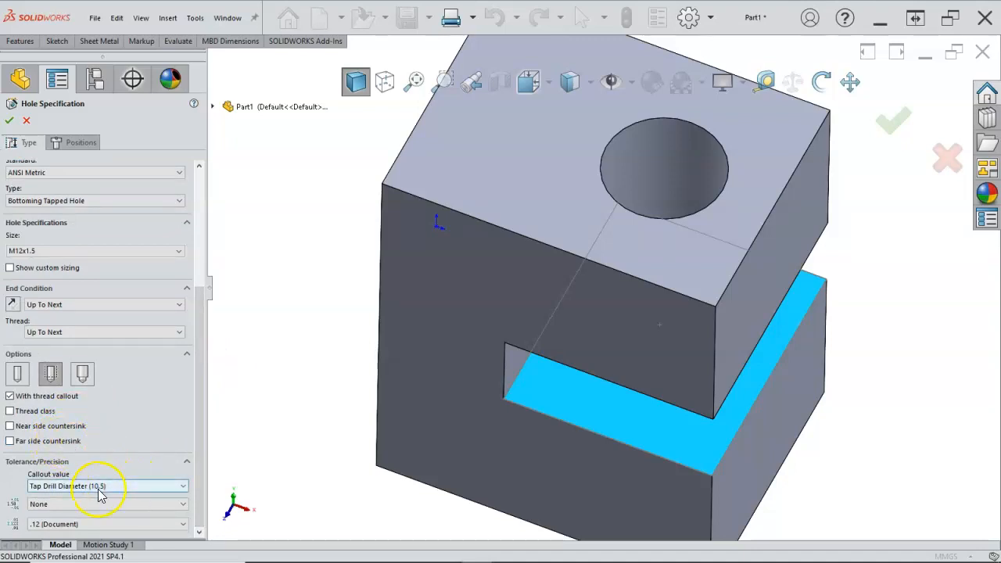
pyautogui.moveTo(197, 411); pyautogui.dragTo(213, 274)
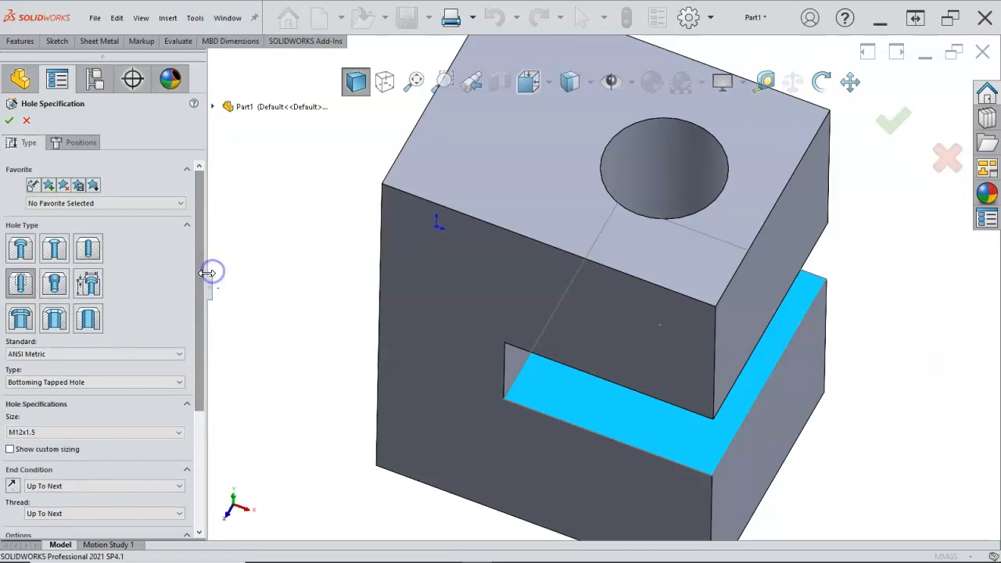
# Place the tapped hole on the notch's lower face, concentric with the 14 mm hole above, and finish the feature.
pyautogui.click(70, 146)
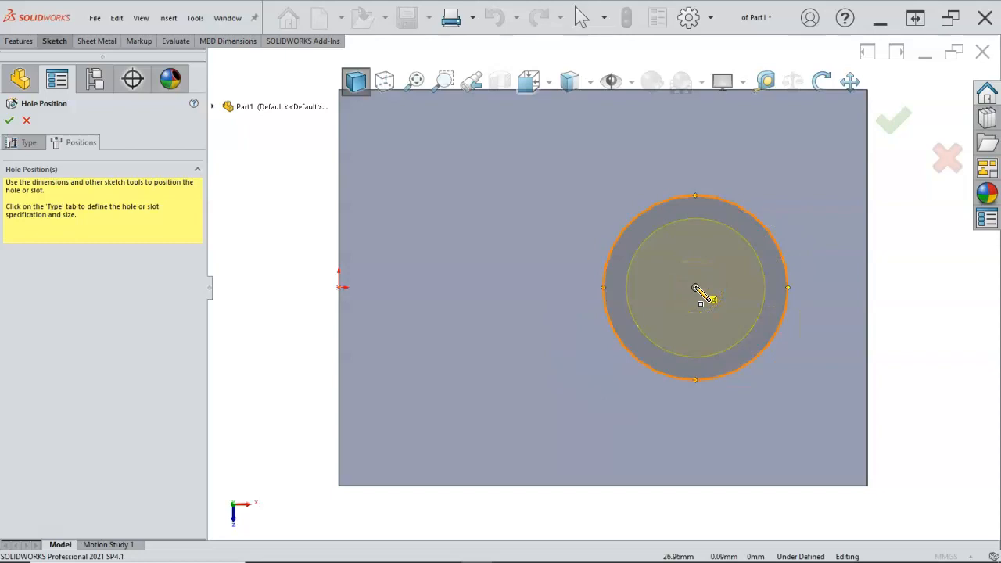
pyautogui.click(695, 288)
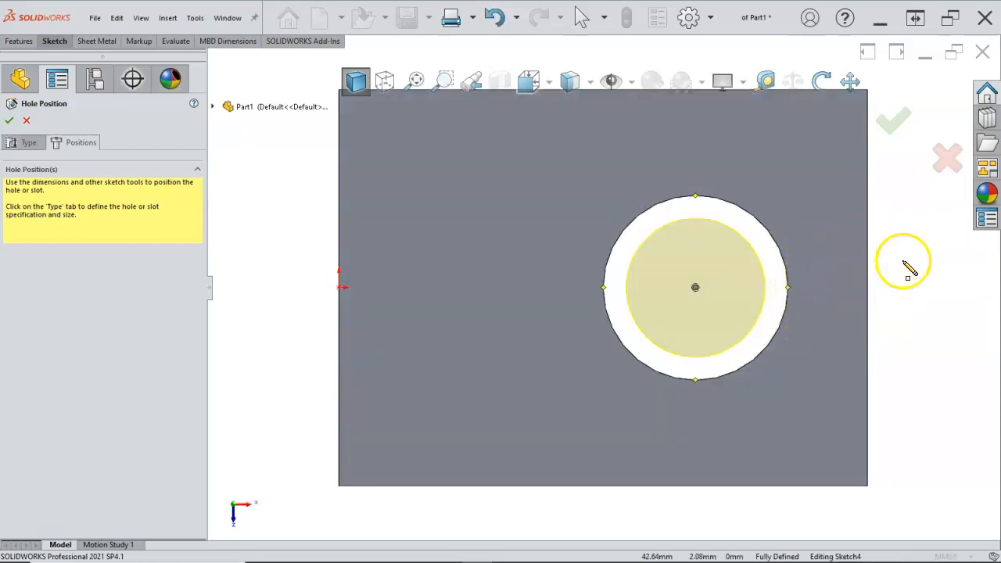
pyautogui.rightClick(903, 264)
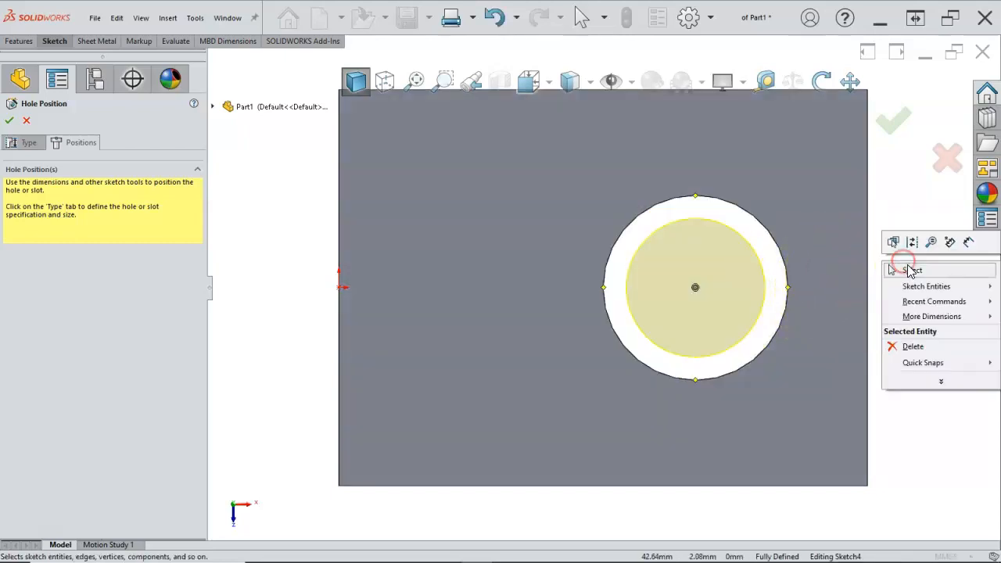
pyautogui.click(907, 270)
pyautogui.moveTo(893, 290); pyautogui.dragTo(737, 217, button='middle')
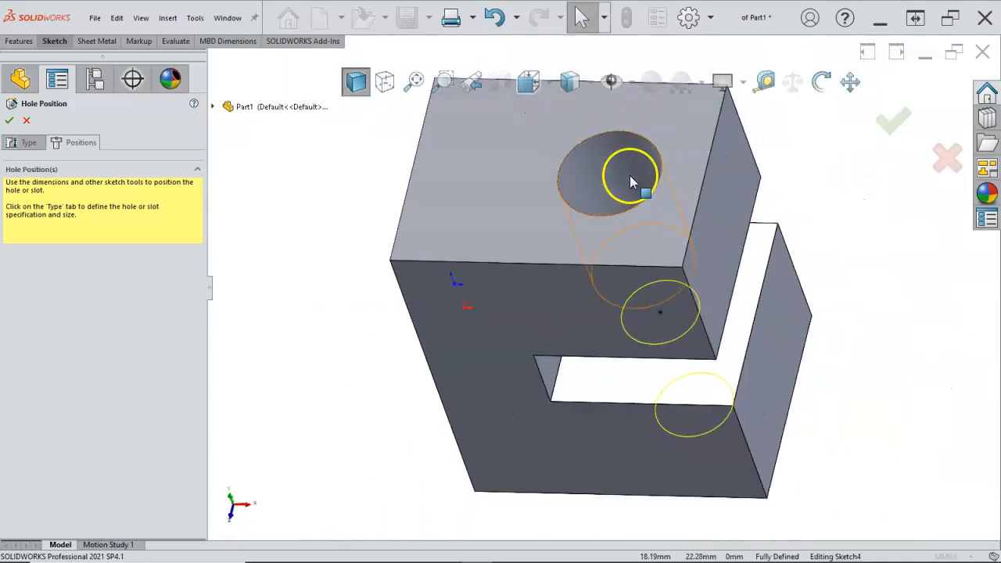
pyautogui.click(893, 139)
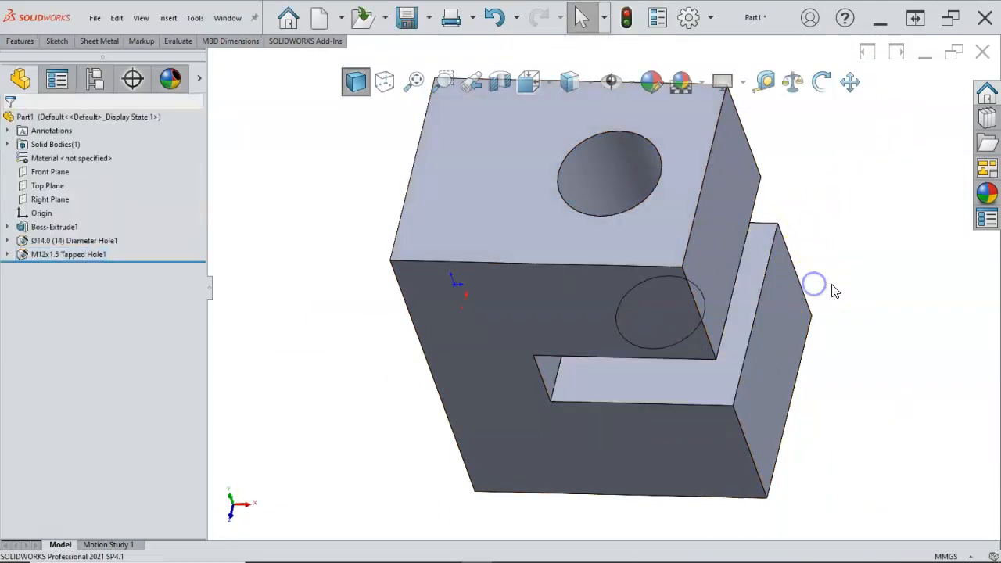
# Show the block in isometric view, start saving the part and browse to the 2021 Fall MPT150 folder in My Drive.
pyautogui.hotkey('ctrl', '7')
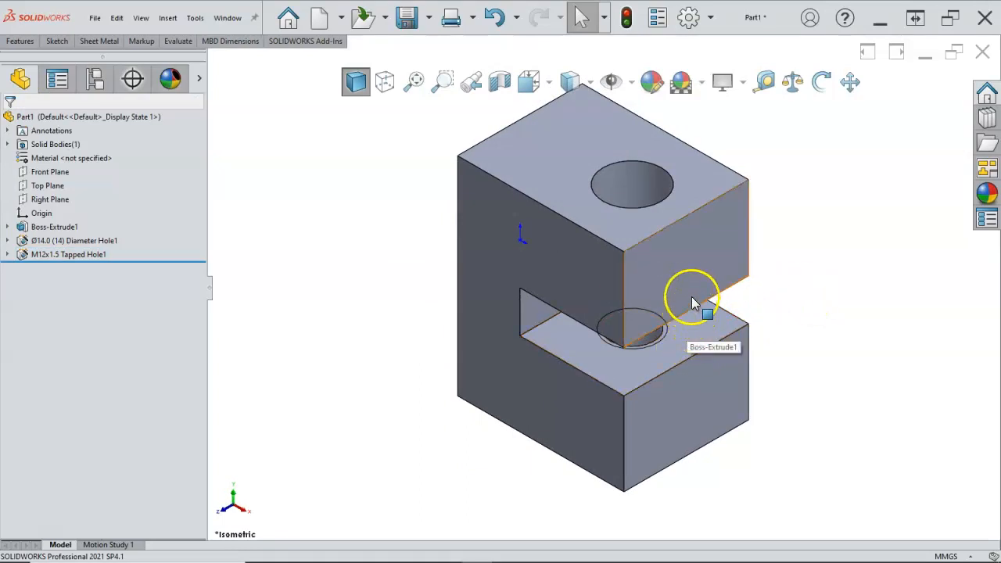
pyautogui.click(801, 282)
pyautogui.scroll(4, 799, 279)
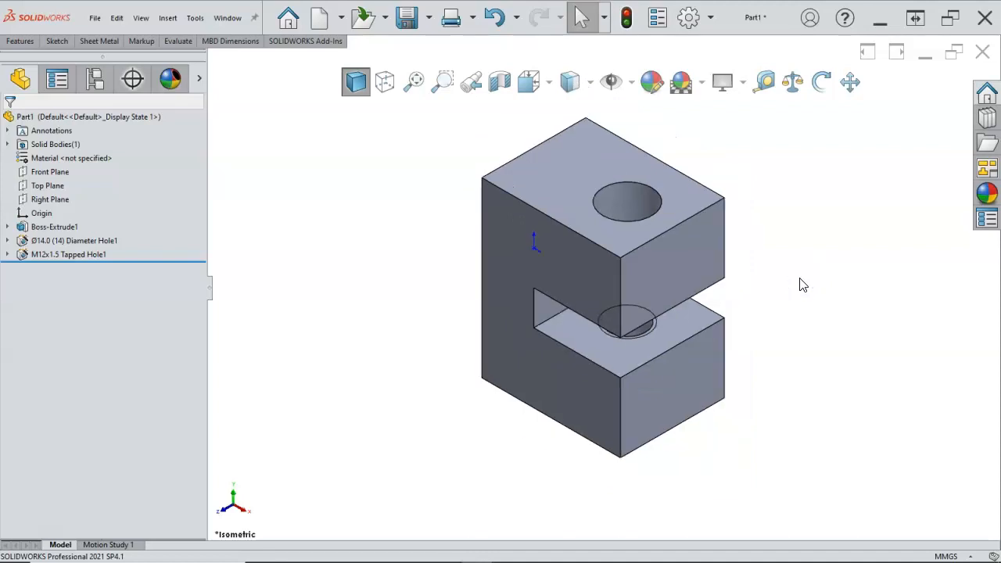
pyautogui.scroll(-1, 720, 223)
pyautogui.scroll(-1, 537, 248)
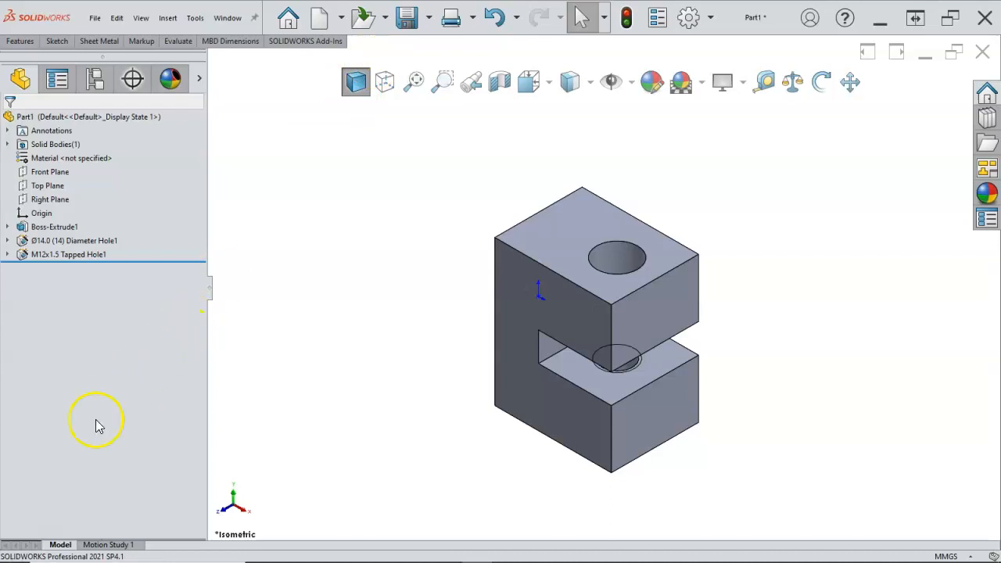
pyautogui.click(407, 18)
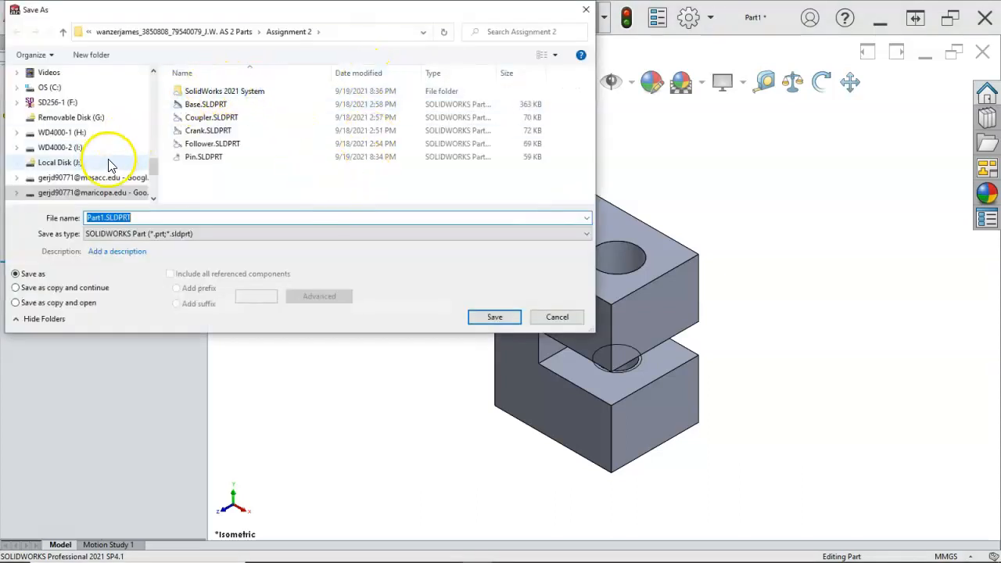
pyautogui.scroll(3, 86, 127)
pyautogui.scroll(4, 84, 131)
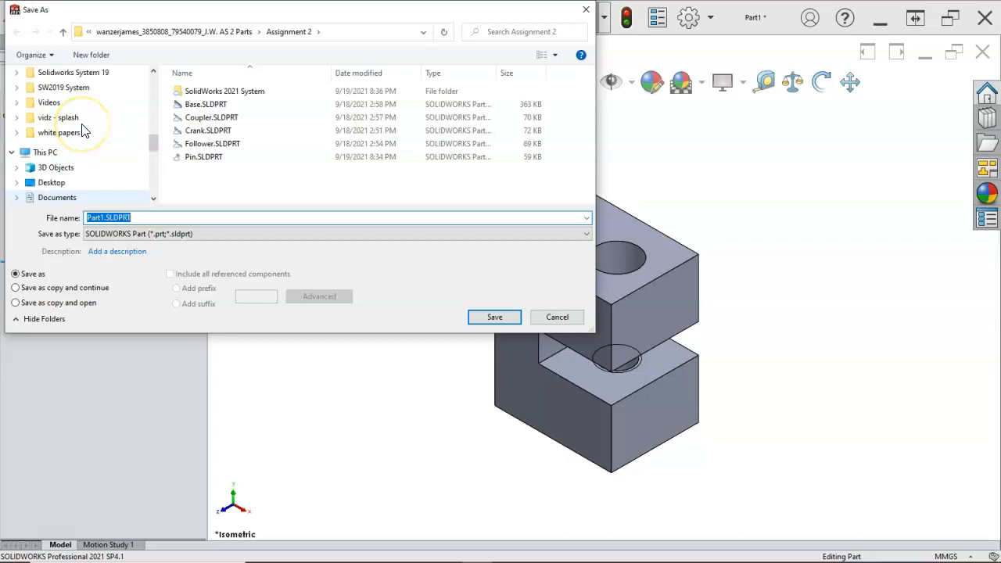
pyautogui.scroll(6, 81, 132)
pyautogui.scroll(2, 78, 138)
pyautogui.scroll(-1, 78, 161)
pyautogui.click(70, 162)
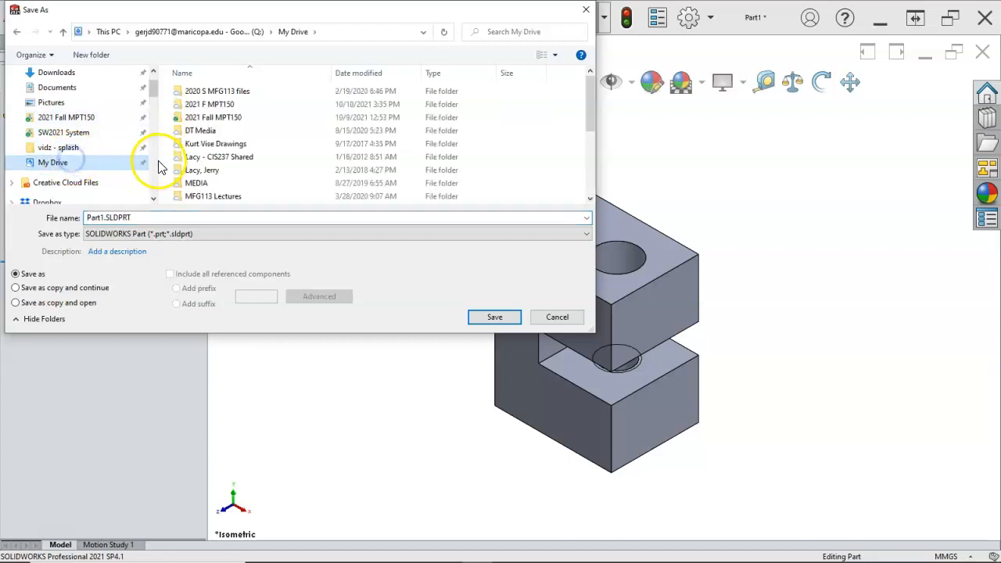
pyautogui.doubleClick(213, 123)
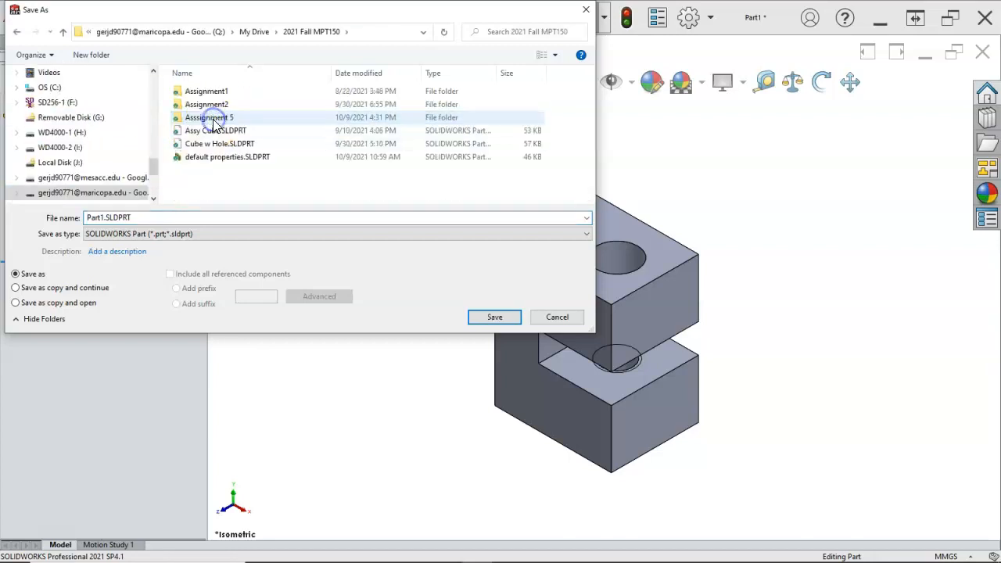
# Create a new folder named Assignment 6 inside 2021 Fall MPT150 and open it as the save location.
pyautogui.click(91, 55)
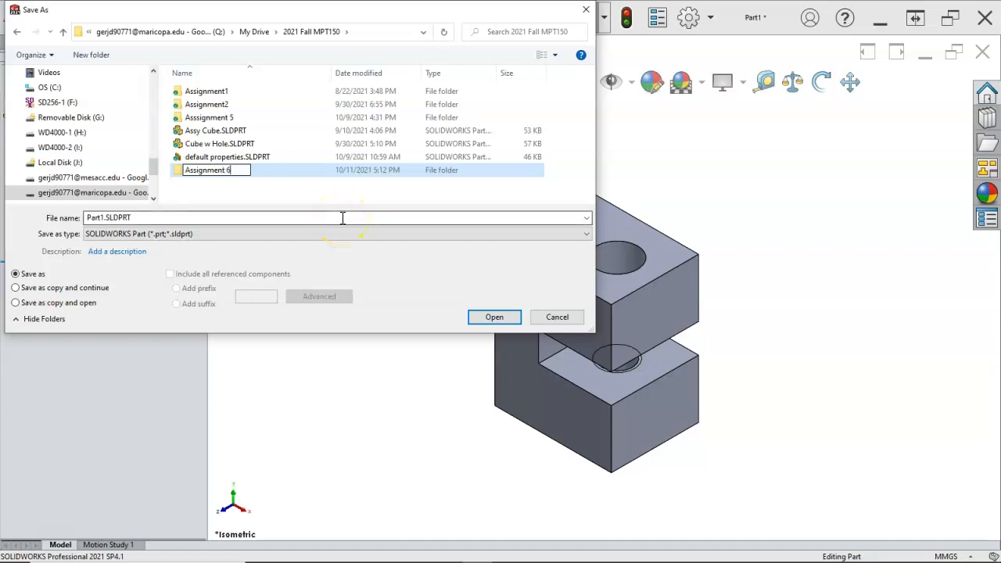
pyautogui.press('Return')
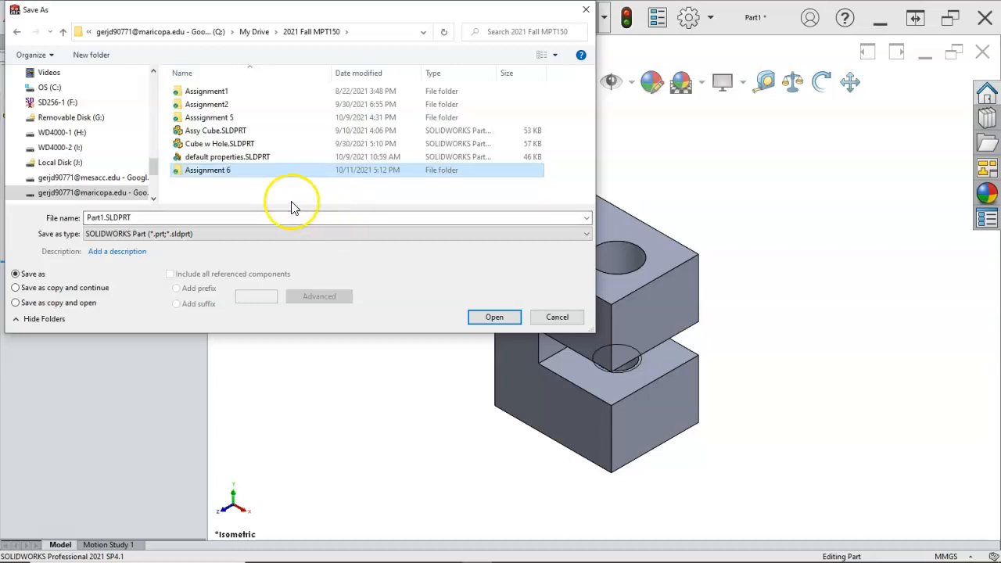
pyautogui.doubleClick(209, 118)
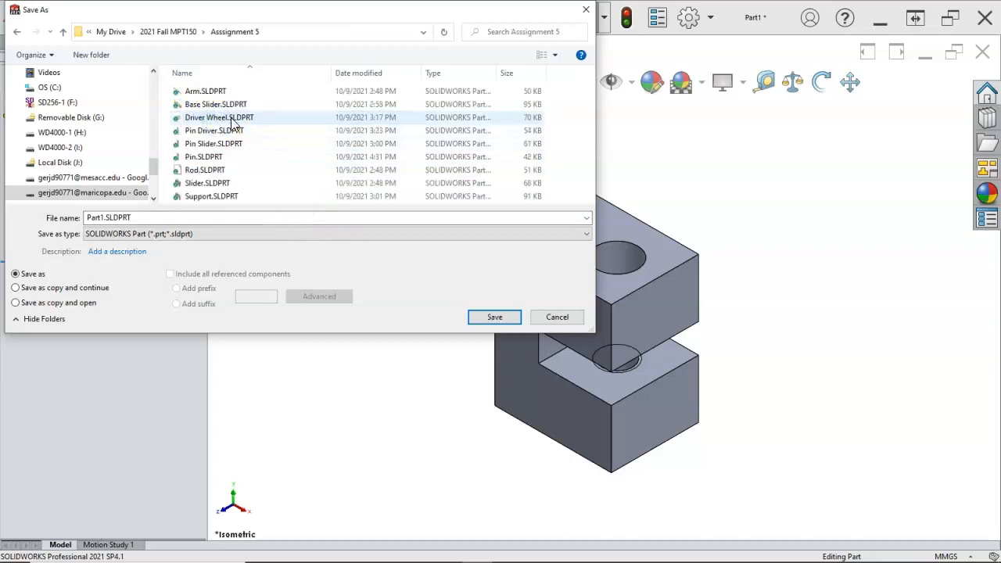
pyautogui.click(186, 31)
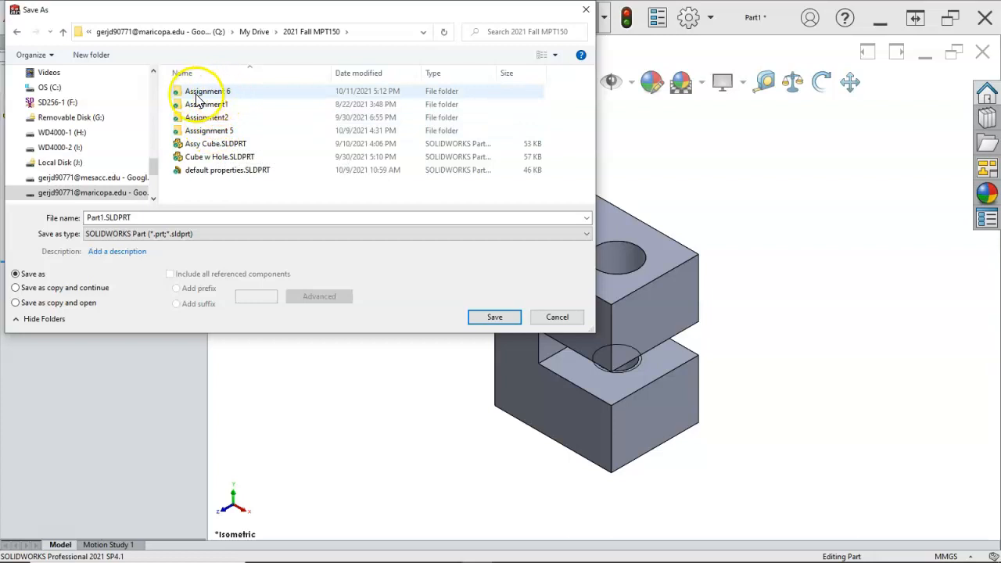
pyautogui.doubleClick(206, 93)
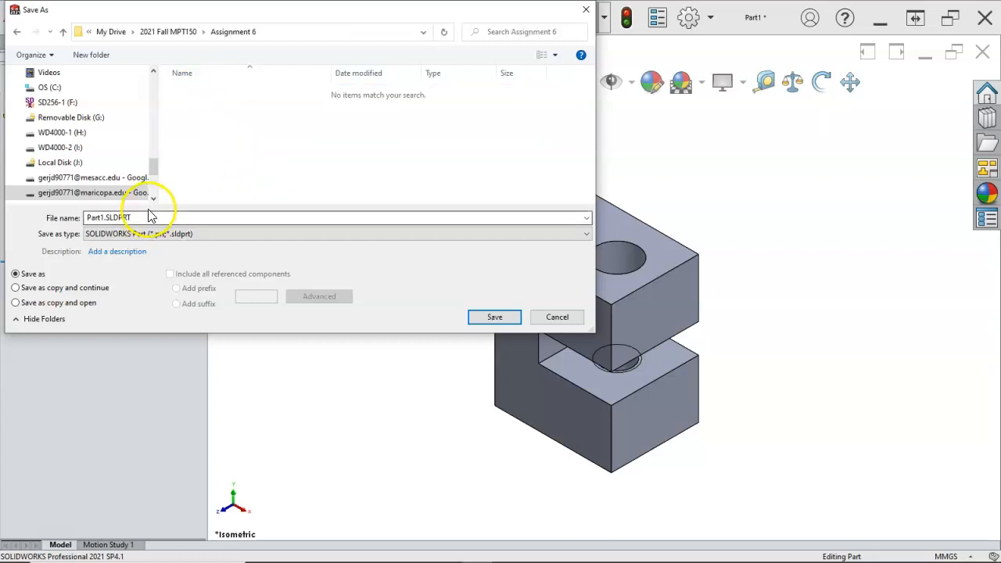
# Save the part as C Block in the Assignment 6 folder.
pyautogui.doubleClick(91, 218)
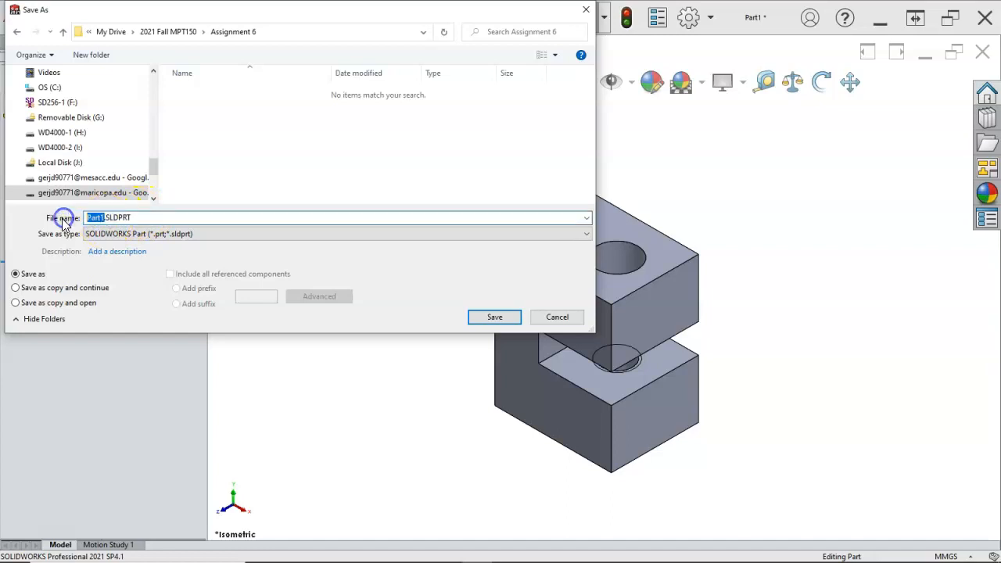
pyautogui.write('C Block')
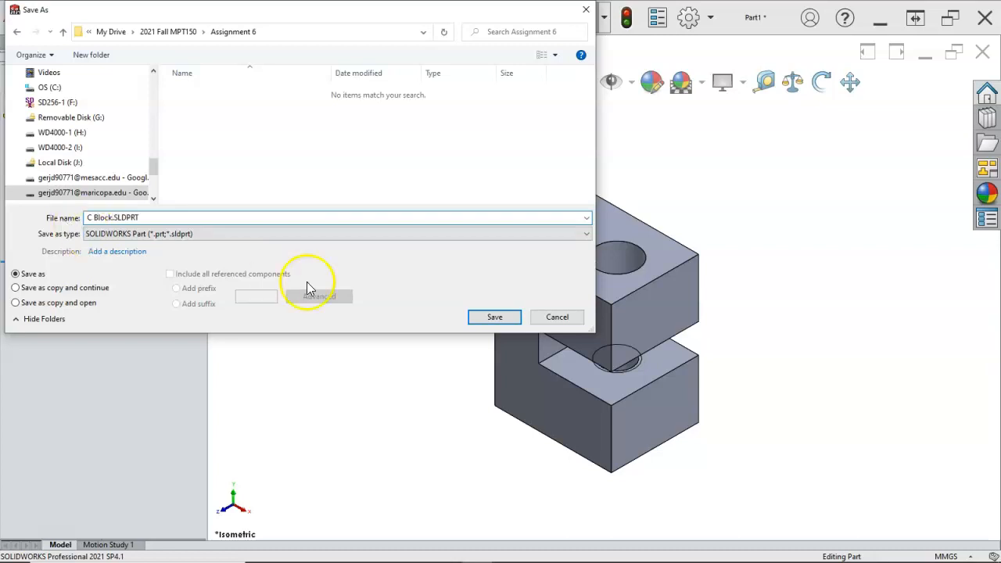
pyautogui.click(492, 318)
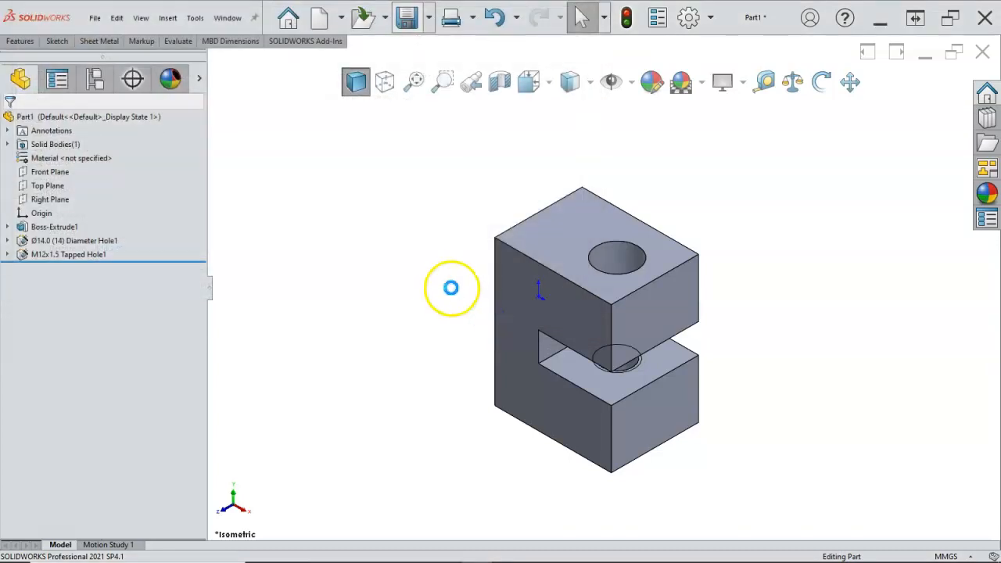
# Create a new part from the Part mm template and open a sketch on the Top Plane.
pyautogui.click(322, 20)
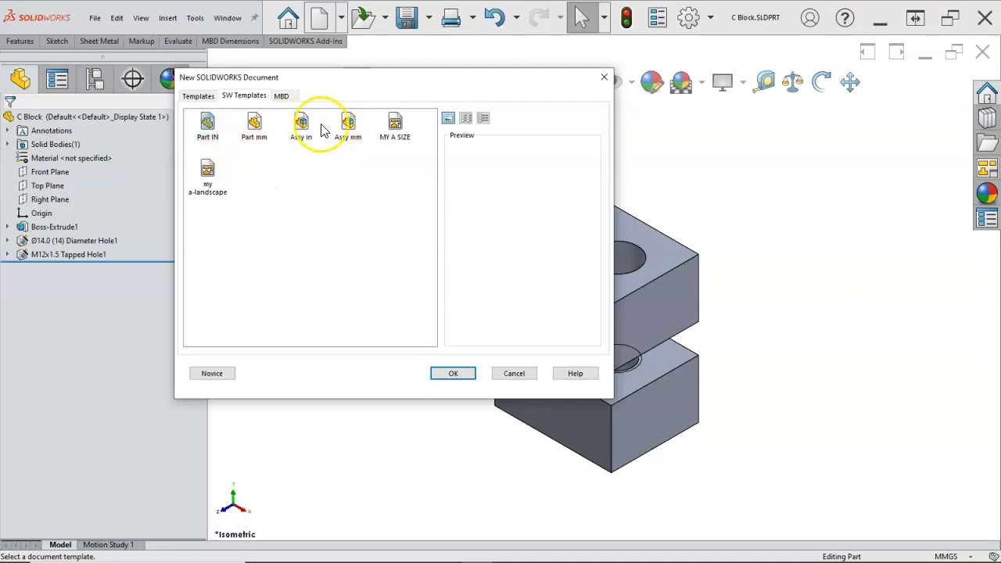
pyautogui.doubleClick(253, 125)
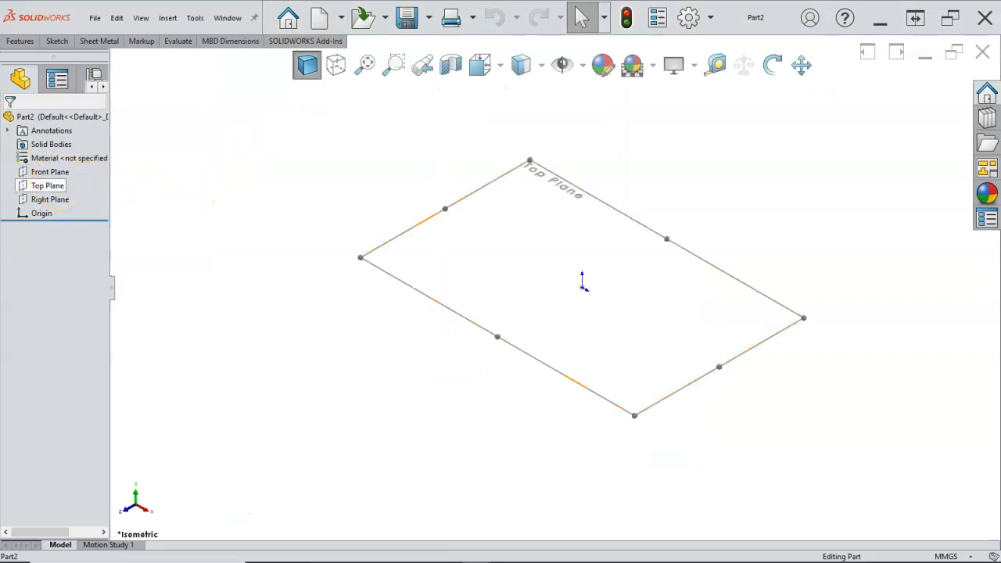
pyautogui.click(62, 183)
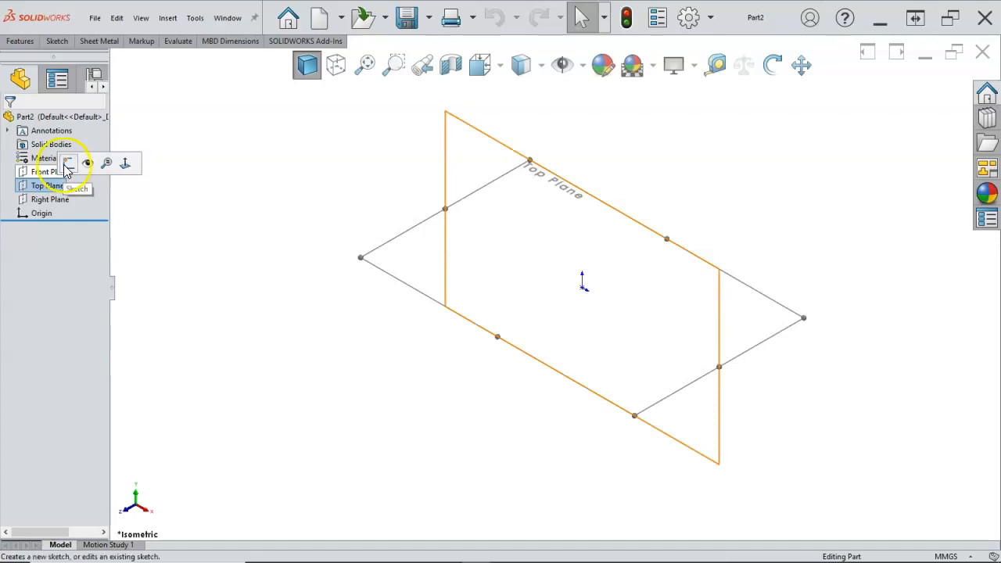
pyautogui.click(68, 162)
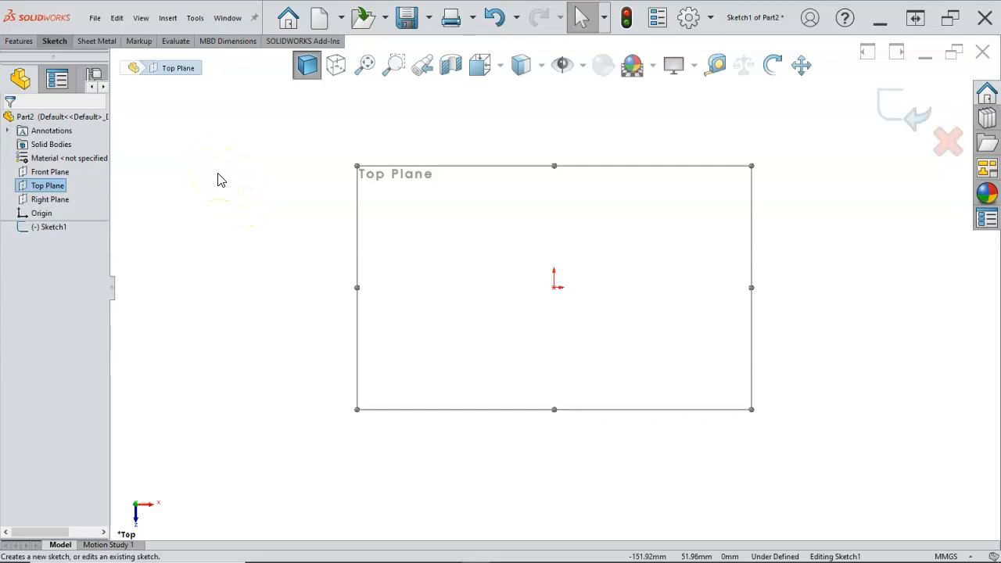
# Sketch a horizontal centerpoint straight slot centred on the origin, about 73 mm between centres and 27 mm wide.
pyautogui.rightClick(240, 195)
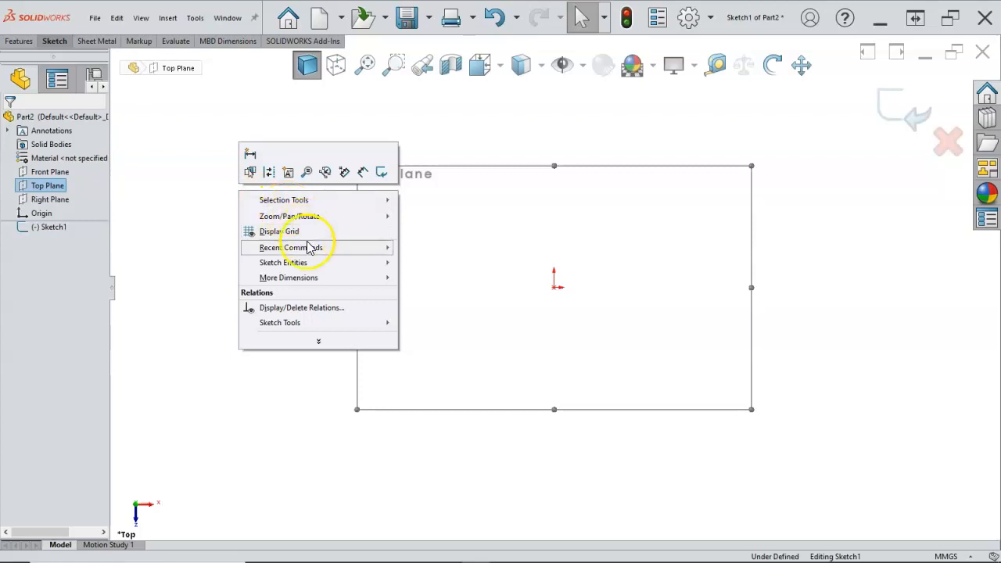
pyautogui.moveTo(320, 268)
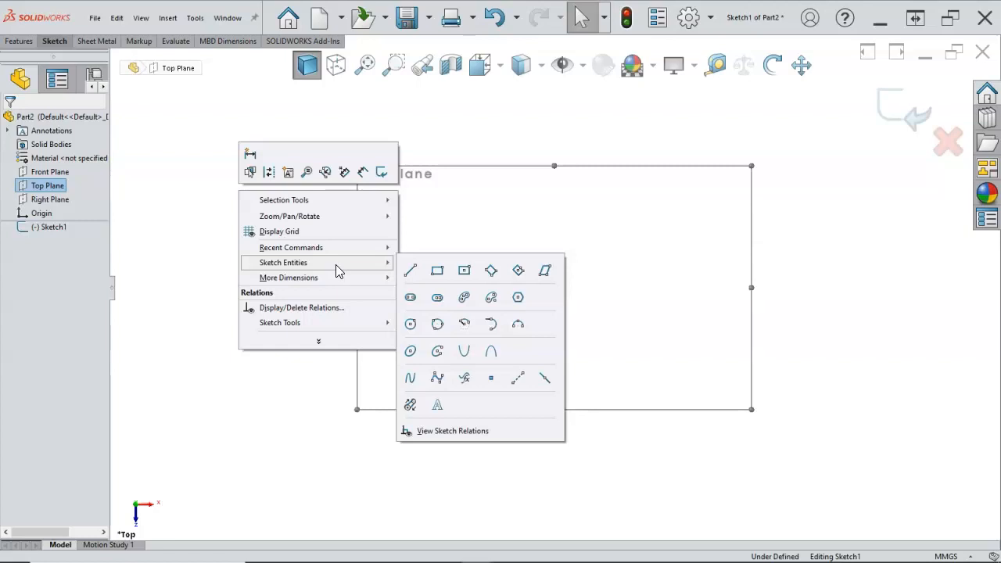
pyautogui.click(436, 297)
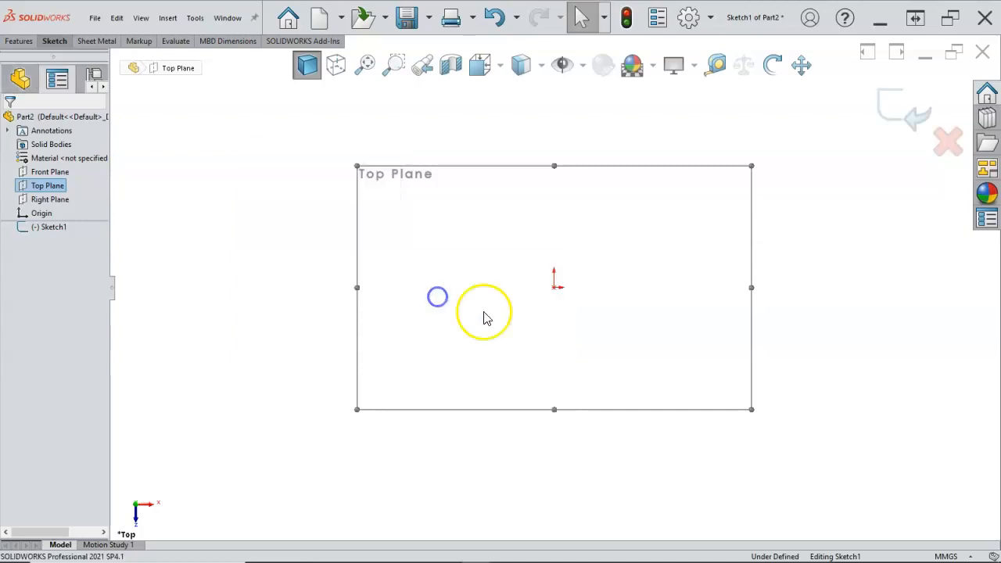
pyautogui.click(553, 287)
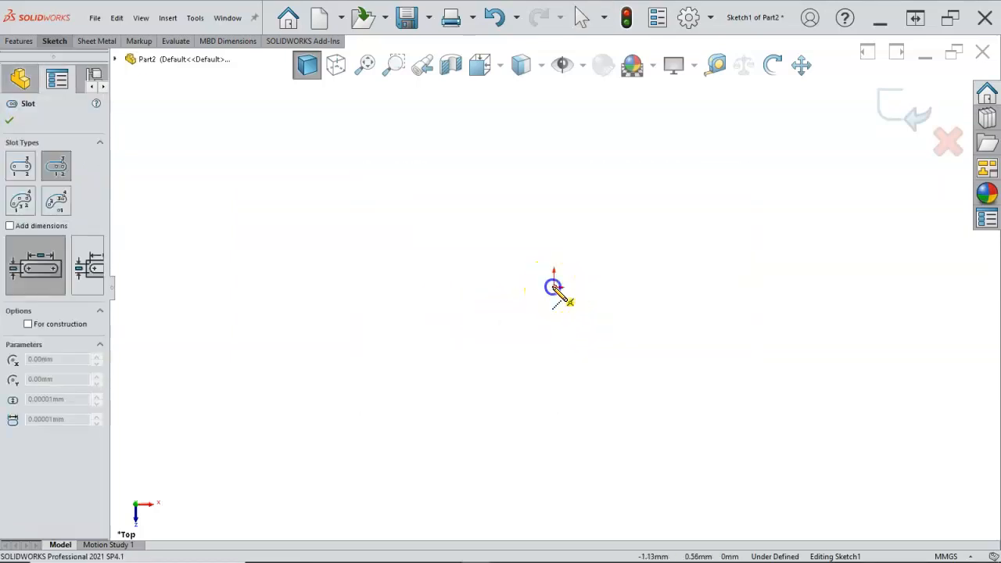
pyautogui.click(635, 288)
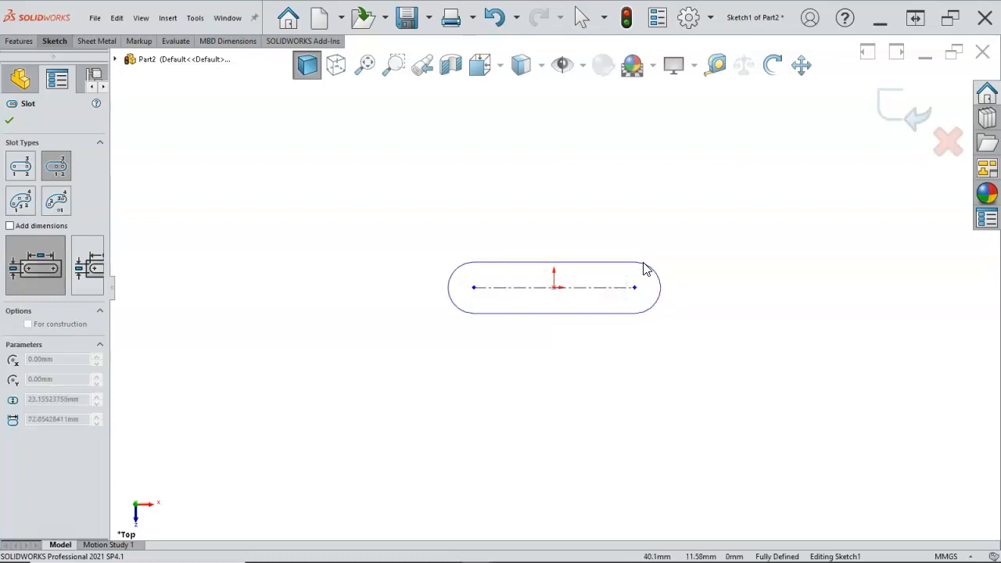
pyautogui.click(642, 259)
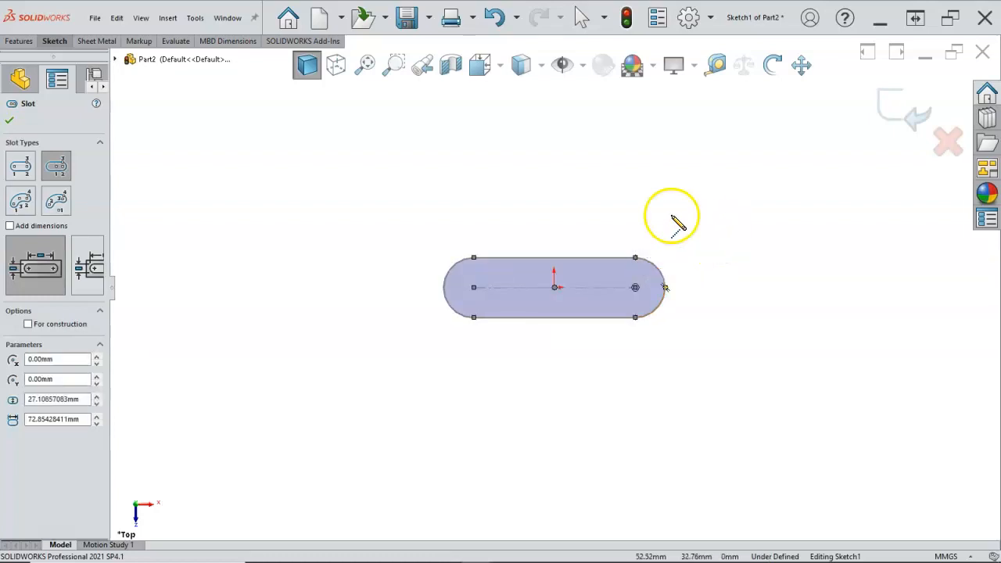
pyautogui.click(8, 123)
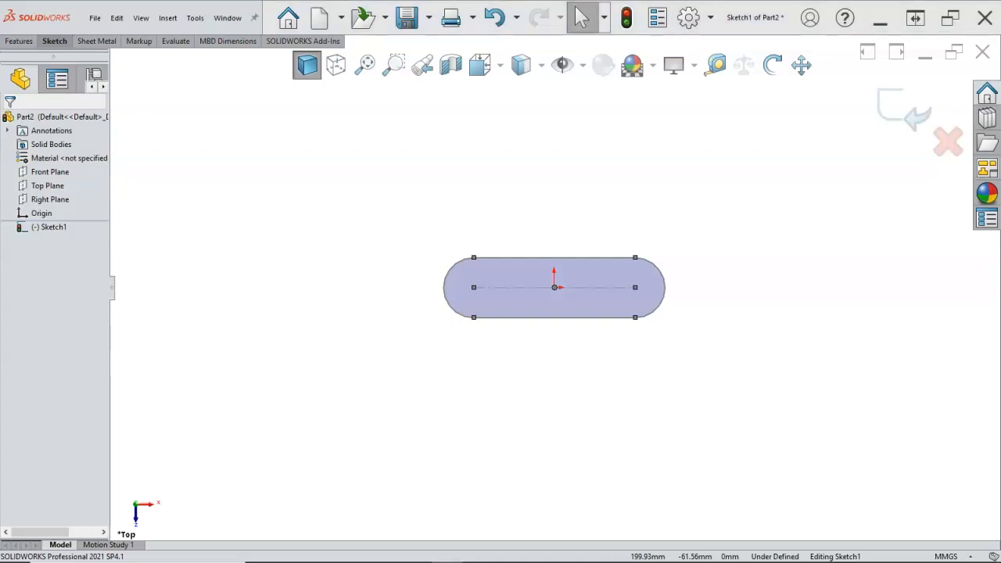
# Switch to the e-book to check part 2's dimensions in Figure P6-10, and return to the SOLIDWORKS slot sketch.
pyautogui.moveTo(999, 43)
pyautogui.mouseDown()
pyautogui.moveTo(1000, 81)
pyautogui.moveTo(799, 8)
pyautogui.moveTo(419, 0)
pyautogui.mouseUp()
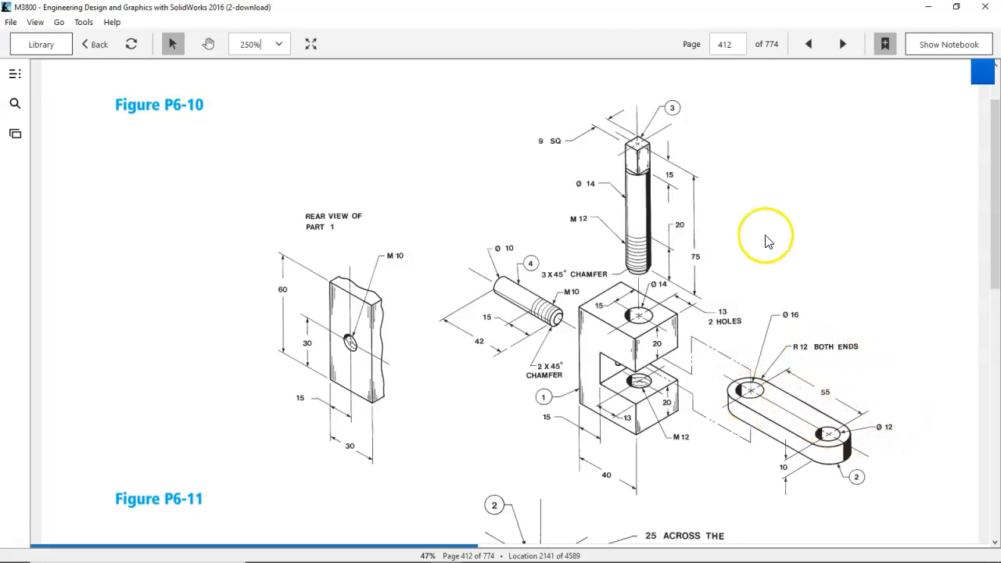
pyautogui.moveTo(642, 16); pyautogui.dragTo(1000, 110)
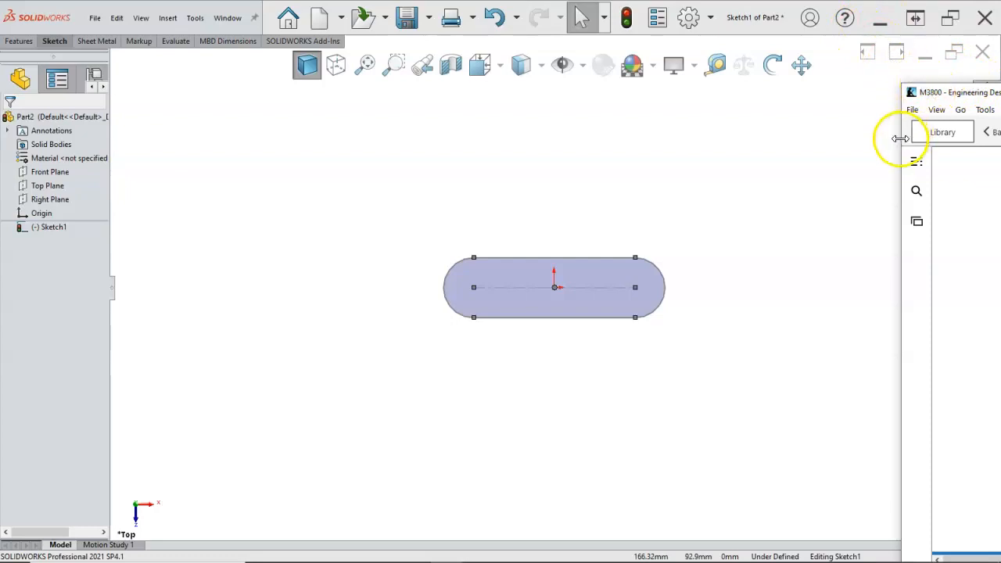
pyautogui.moveTo(900, 138); pyautogui.dragTo(1000, 139)
pyautogui.click(663, 184)
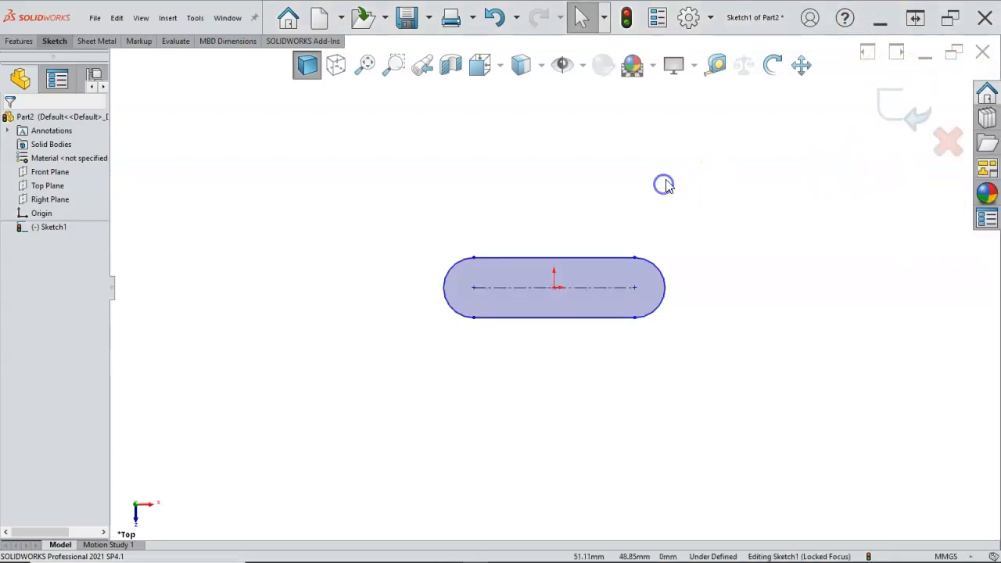
# Dimension the slot's left end arc with a radius of 12 mm.
pyautogui.rightClick(664, 185)
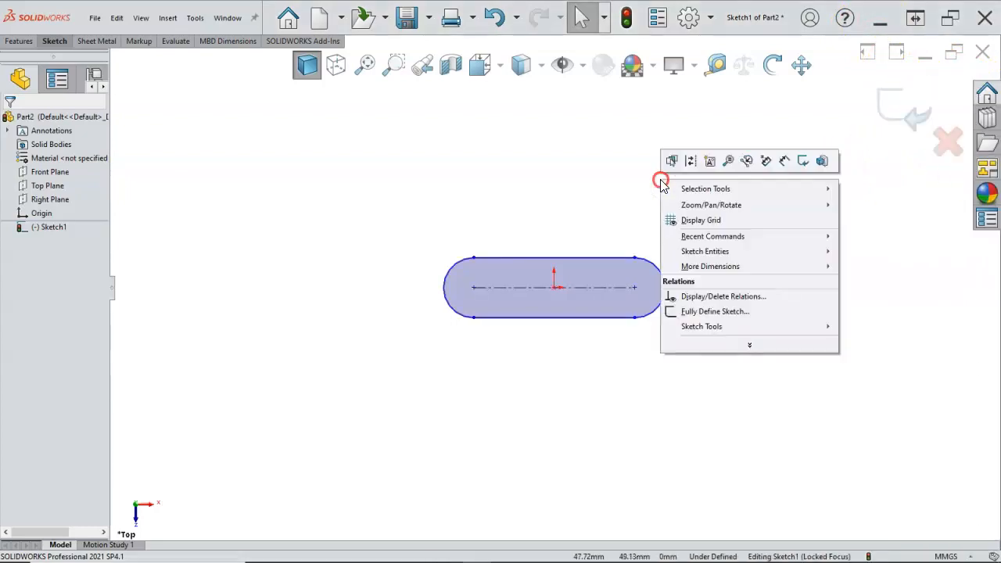
pyautogui.click(785, 159)
pyautogui.click(464, 261)
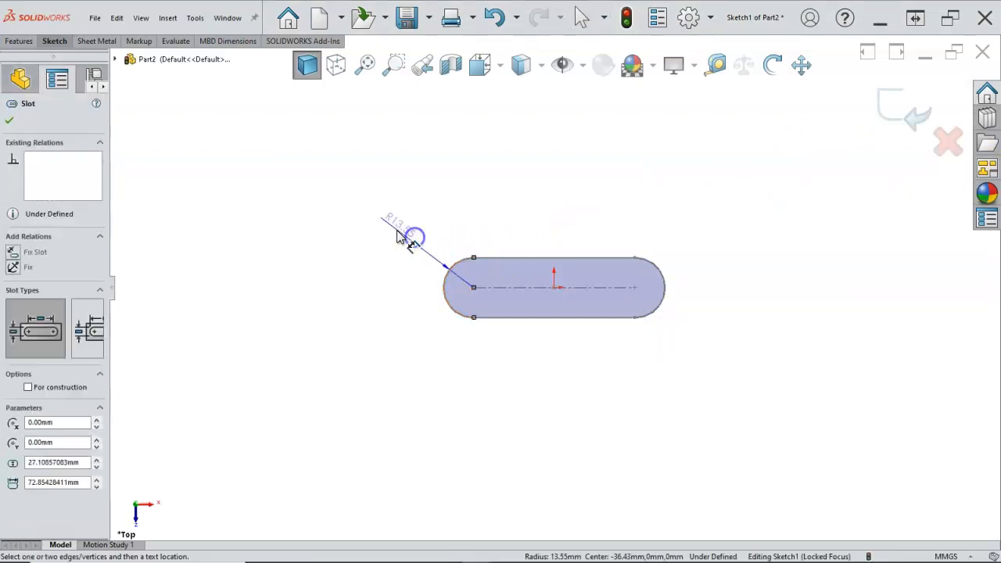
pyautogui.click(396, 234)
pyautogui.write('12')
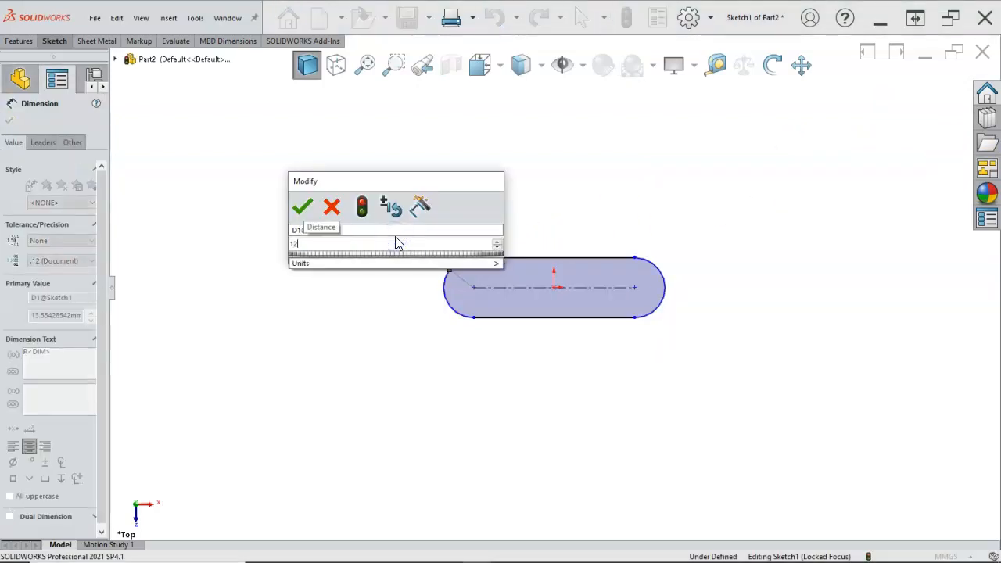
pyautogui.press('Return')
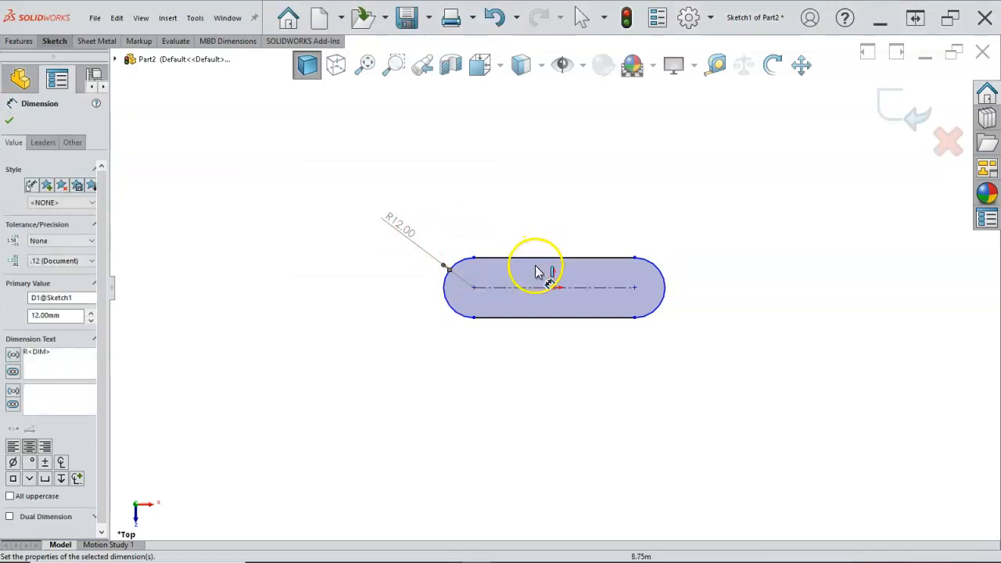
# Dimension the slot's centre-to-centre distance as 55 mm and leave the dimension command.
pyautogui.click(524, 293)
pyautogui.click(537, 197)
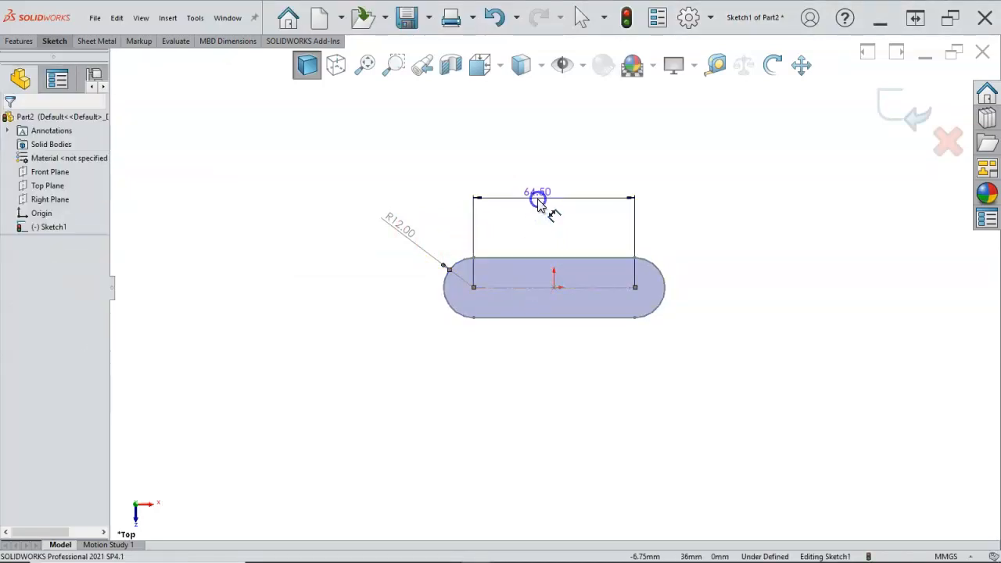
pyautogui.write('55')
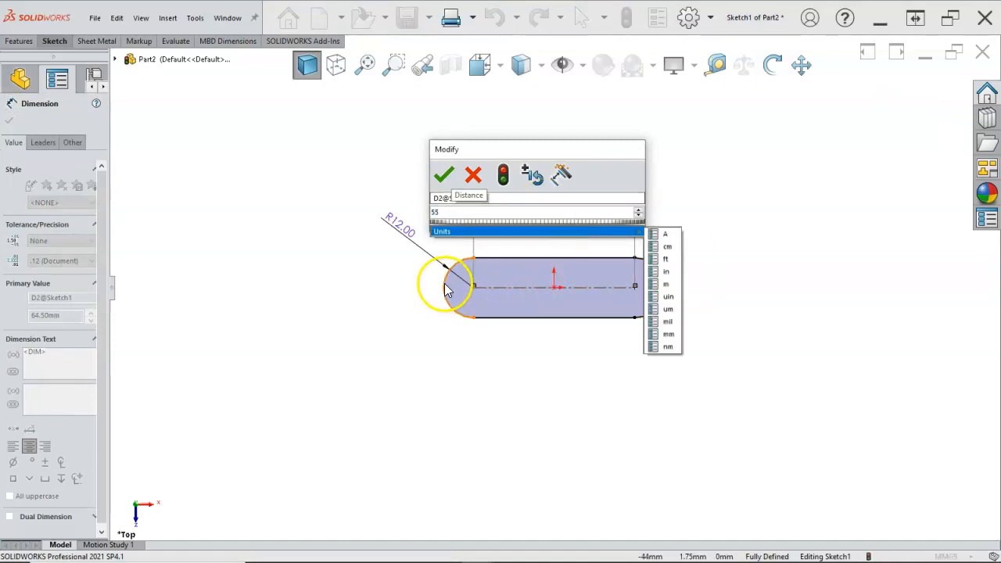
pyautogui.click(443, 175)
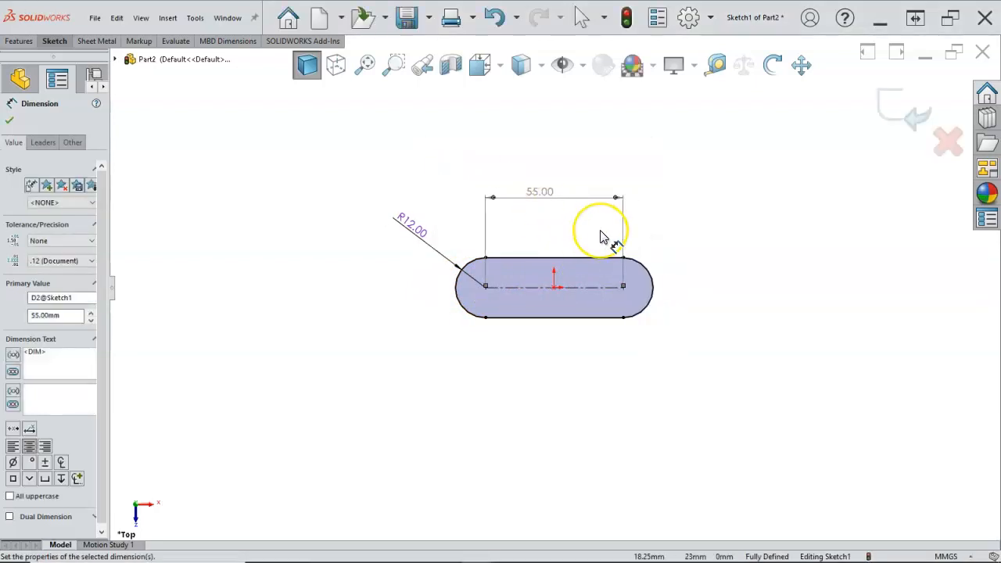
pyautogui.scroll(-1, 692, 280)
pyautogui.rightClick(688, 272)
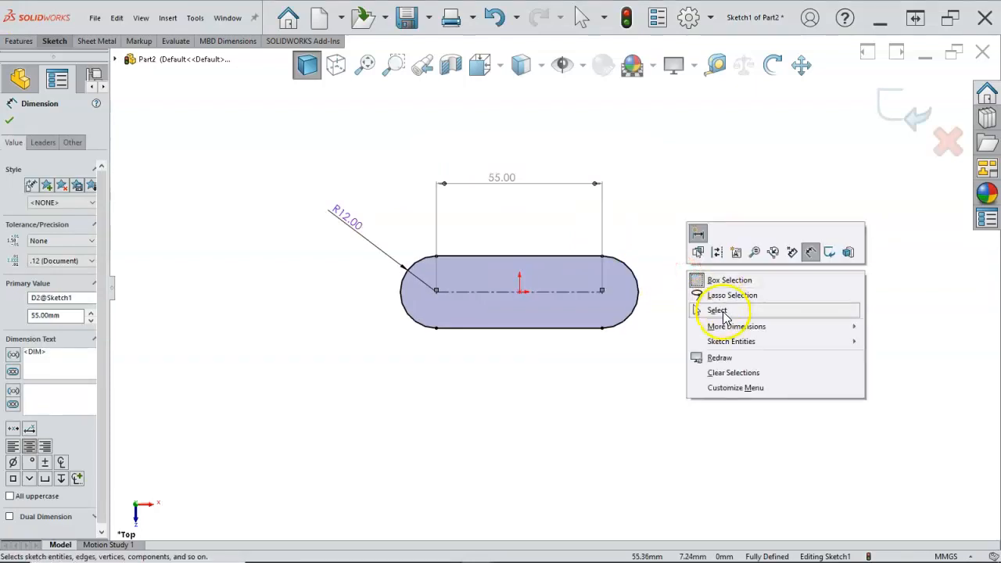
pyautogui.click(717, 310)
# Sketch a circle of about 5.8 mm radius centred on the slot's left arc centre.
pyautogui.rightClick(692, 274)
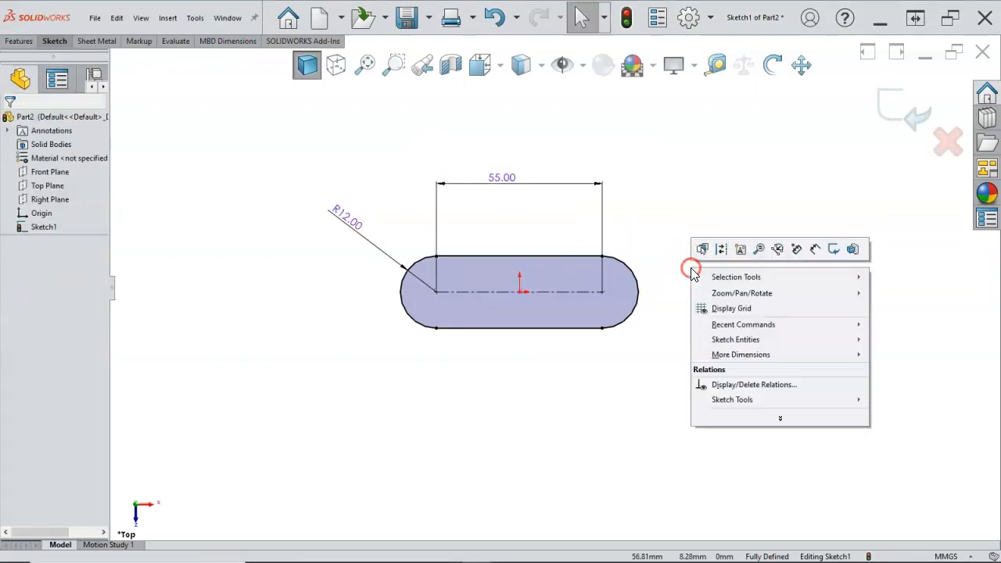
pyautogui.moveTo(729, 341)
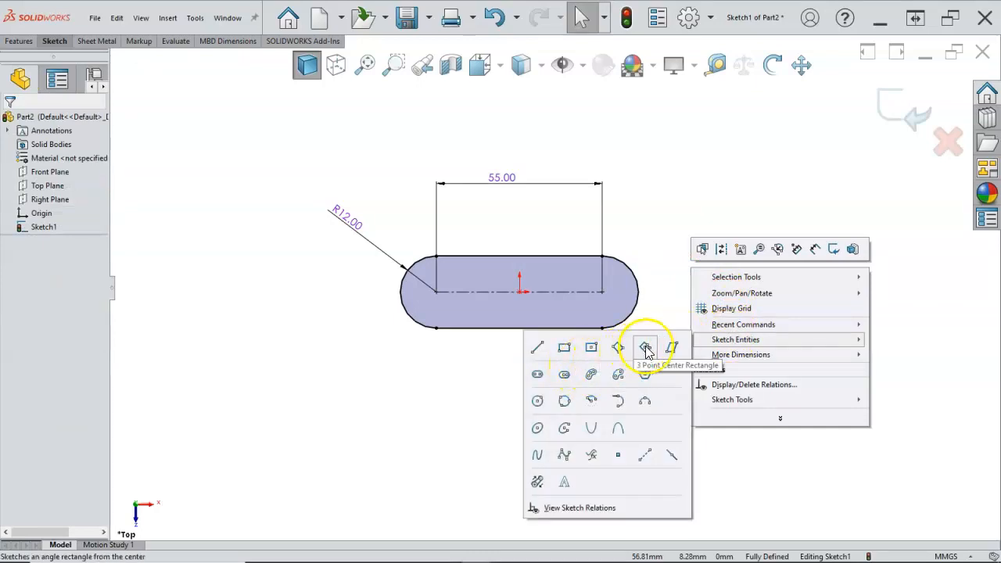
pyautogui.click(537, 401)
pyautogui.click(436, 292)
pyautogui.click(451, 304)
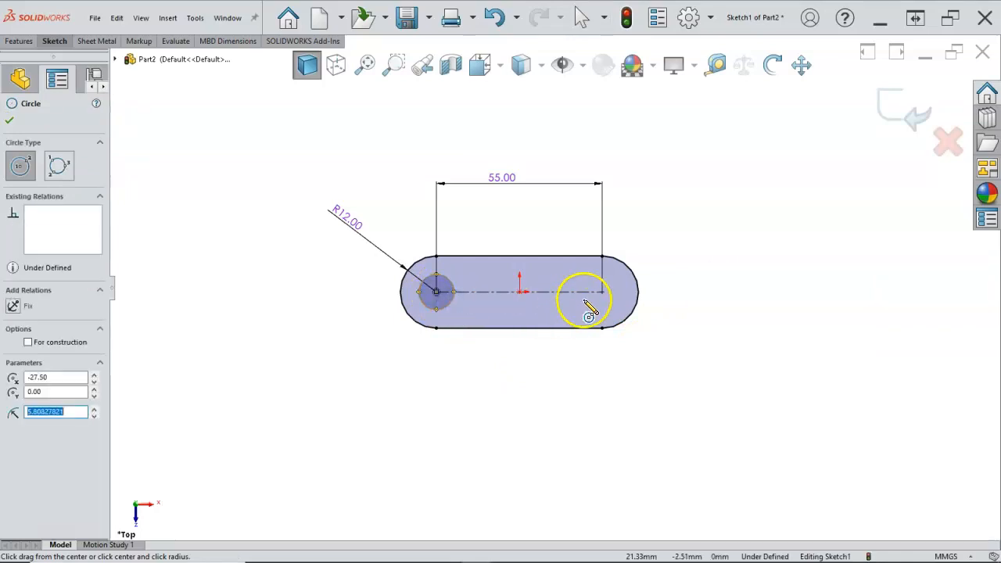
pyautogui.click(602, 291)
pyautogui.rightClick(612, 302)
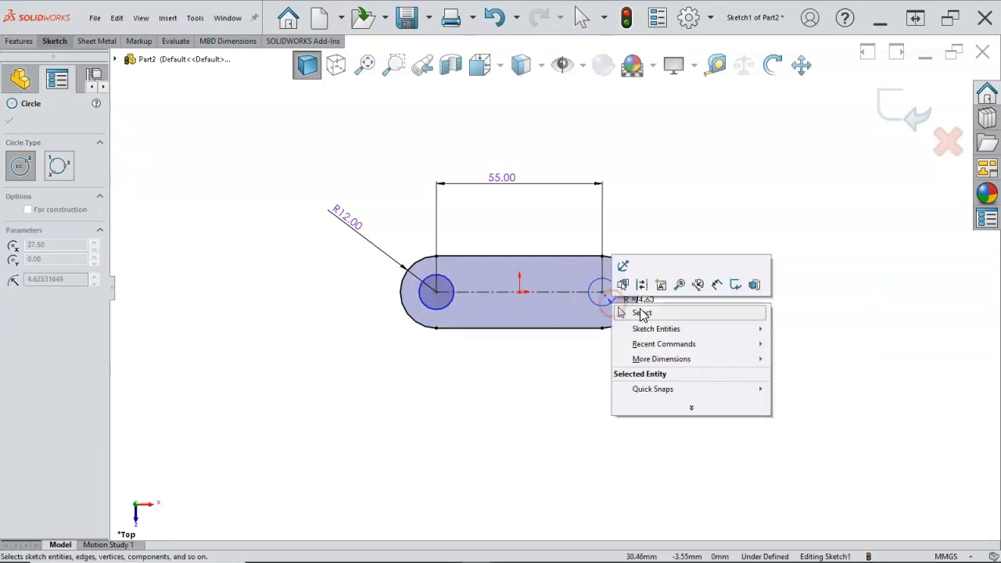
pyautogui.click(642, 313)
# Sketch a circle of about 5.5 mm radius centred on the slot's right arc centre.
pyautogui.rightClick(660, 304)
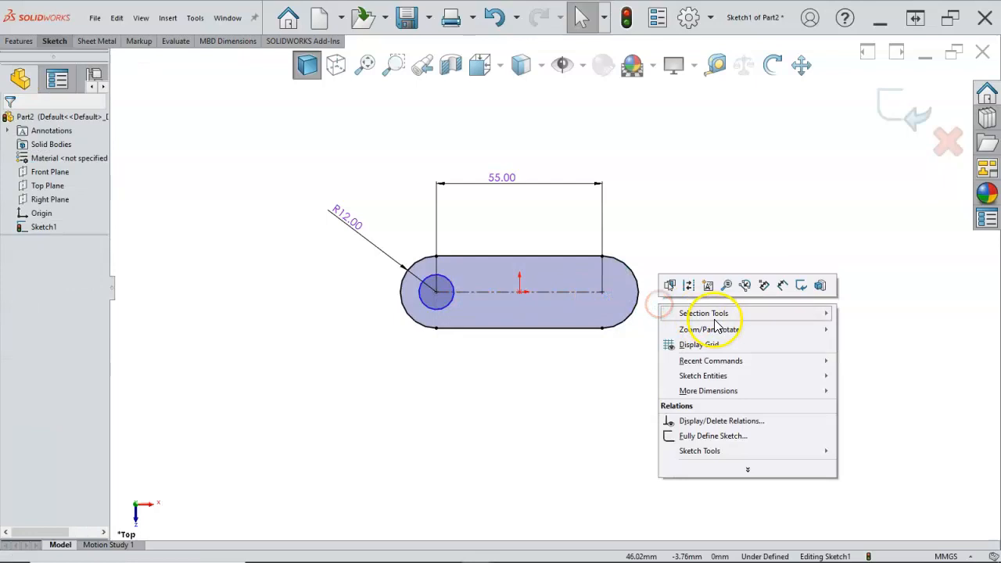
pyautogui.moveTo(706, 378)
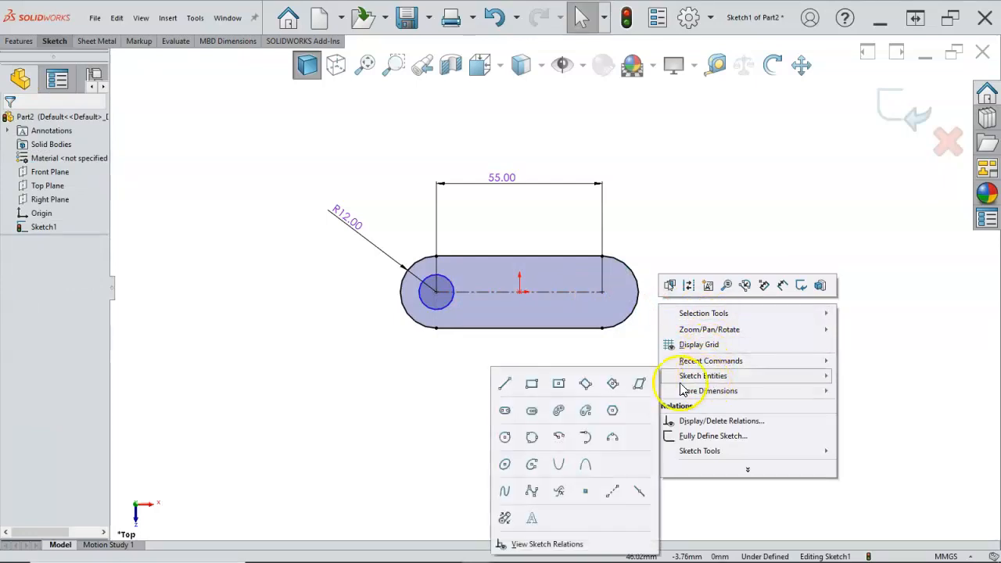
pyautogui.click(504, 439)
pyautogui.click(602, 291)
pyautogui.click(617, 305)
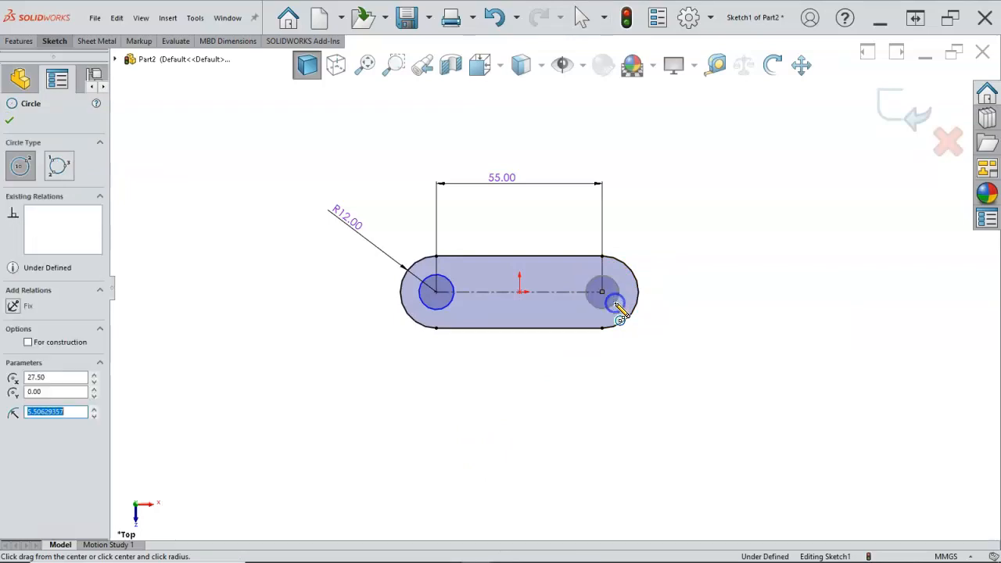
pyautogui.rightClick(688, 297)
pyautogui.click(730, 300)
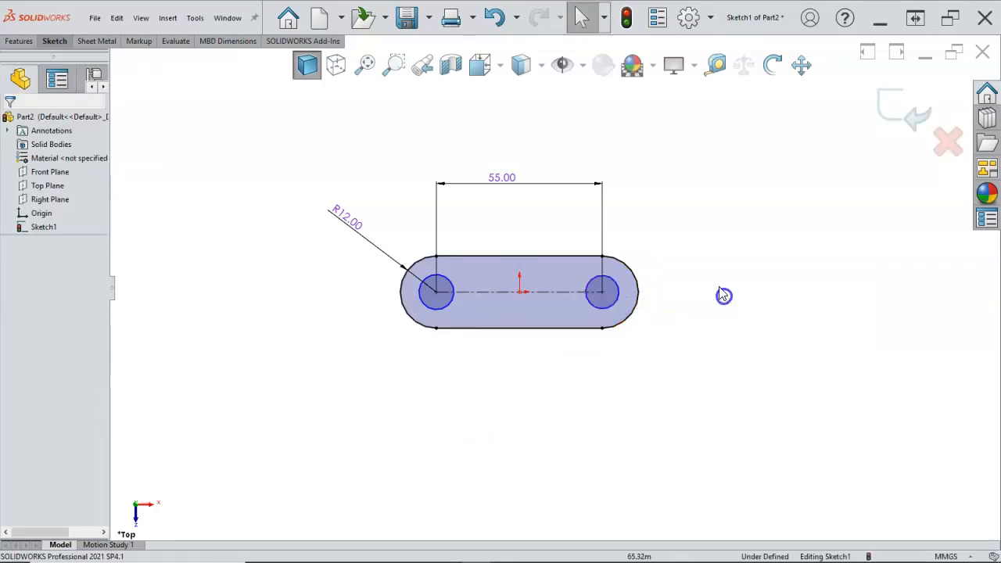
# Dimension the circle at the slot's left arc centre with a diameter of 16 mm.
pyautogui.rightClick(719, 289)
pyautogui.click(844, 266)
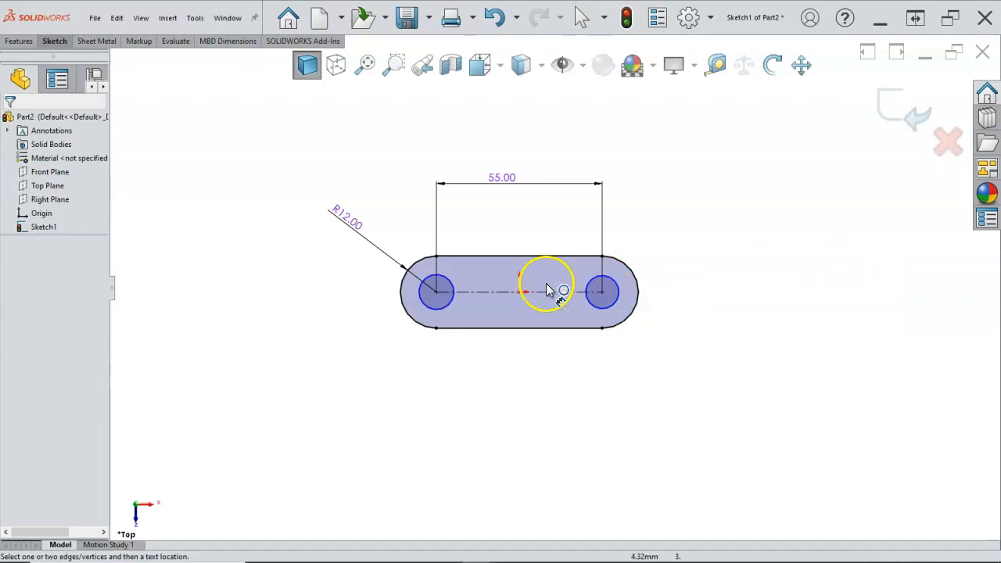
pyautogui.click(422, 309)
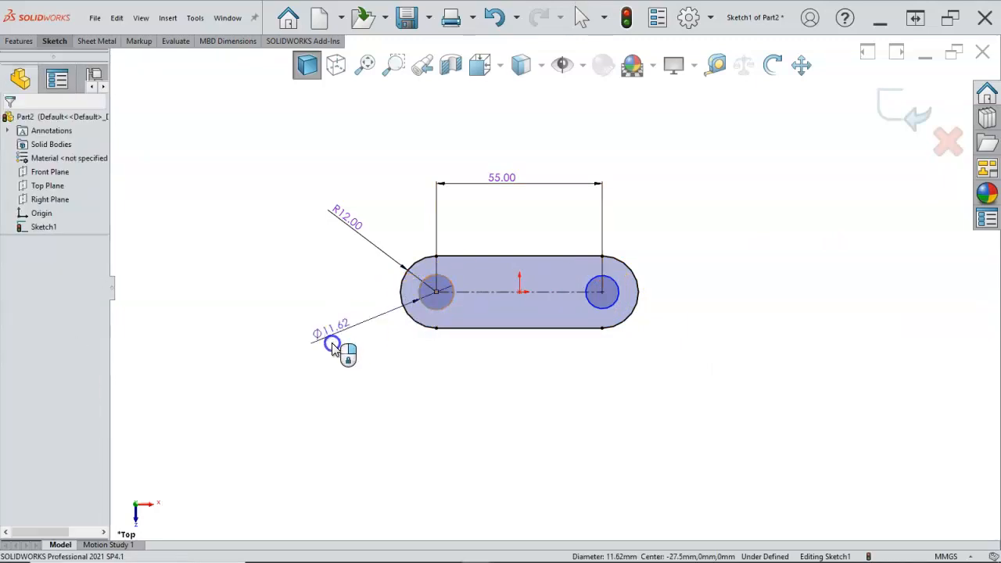
pyautogui.click(333, 341)
pyautogui.write('16')
pyautogui.press('Return')
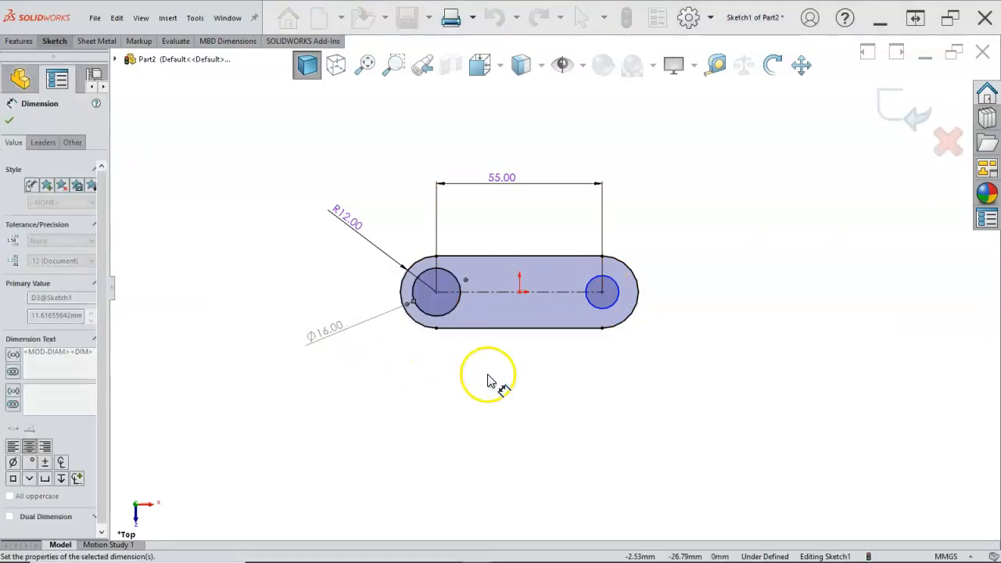
# Dimension the circle at the slot's right arc centre with a diameter of 12 mm.
pyautogui.click(600, 304)
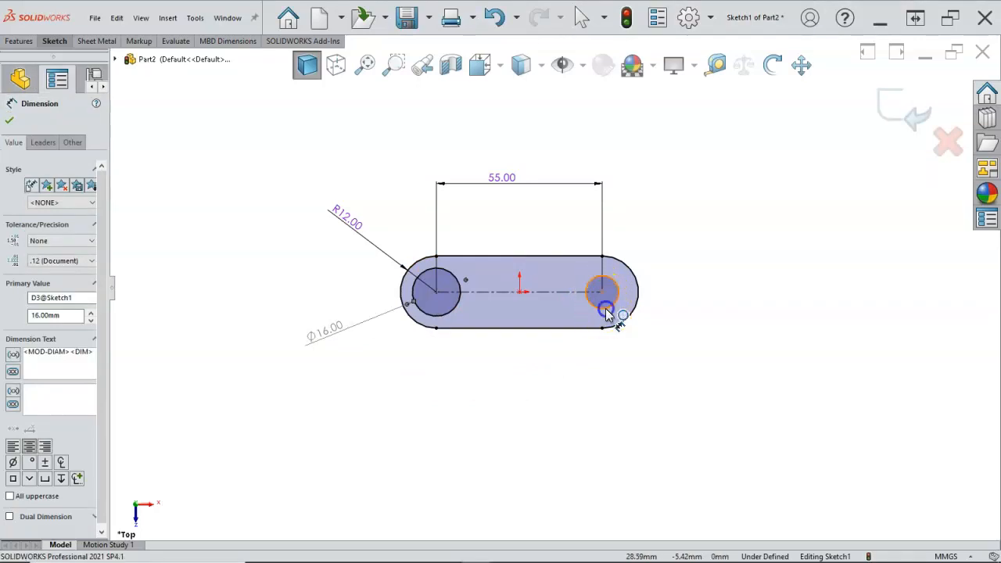
pyautogui.click(670, 260)
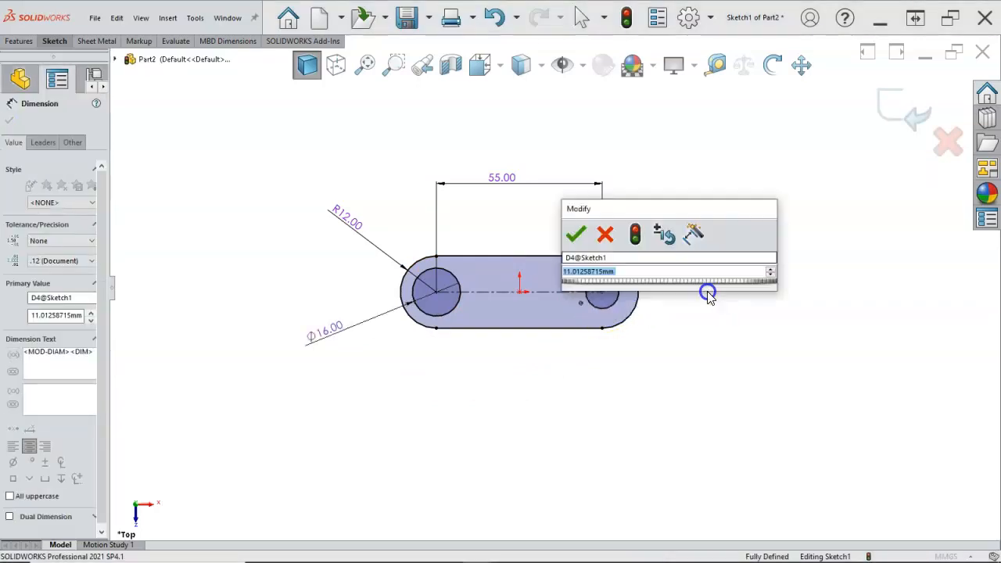
pyautogui.write('12.00mm')
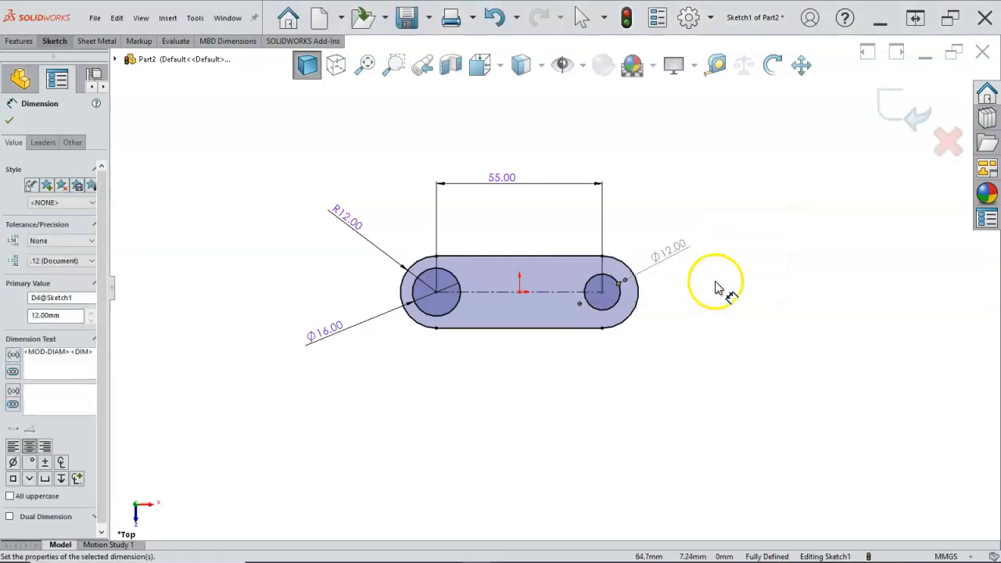
# Extrude the slotted link profile with the Mid Plane end condition and a depth of 10 mm.
pyautogui.moveTo(111, 137); pyautogui.dragTo(196, 141)
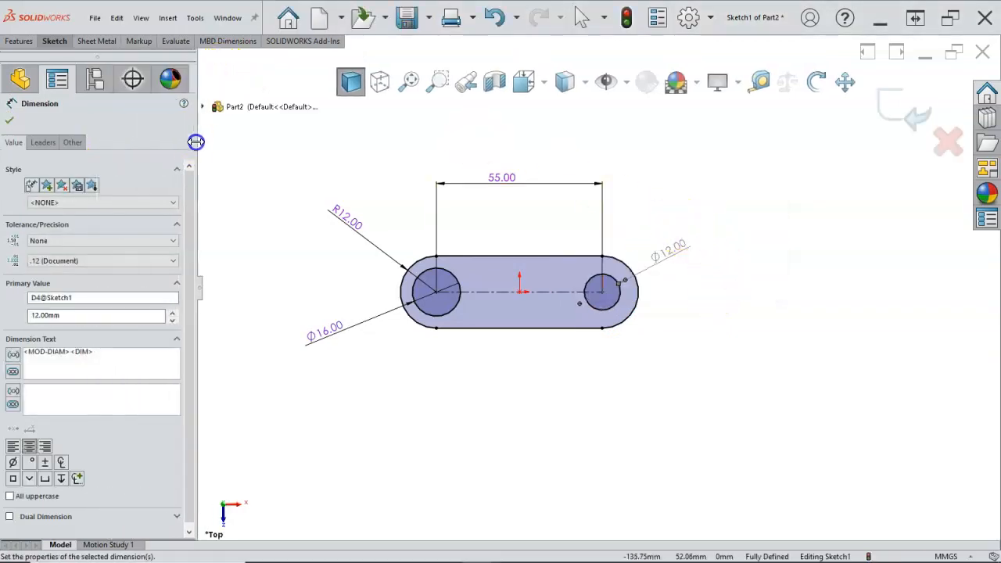
pyautogui.click(18, 40)
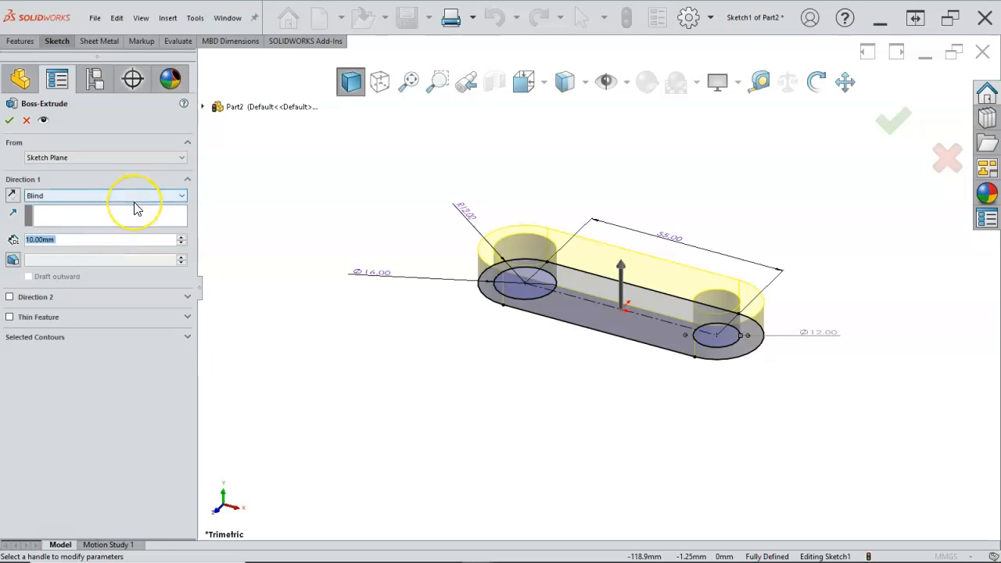
pyautogui.click(181, 199)
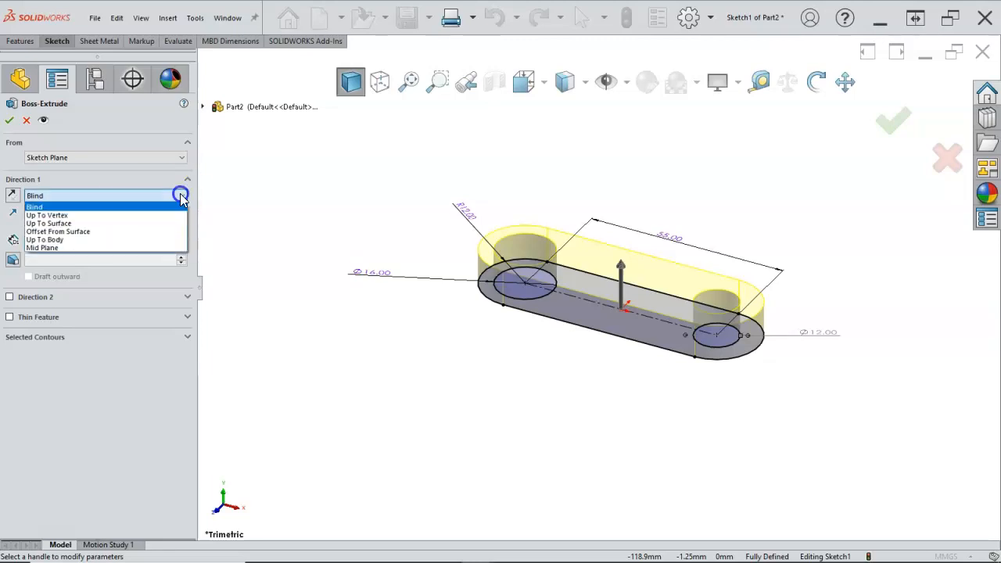
pyautogui.click(91, 248)
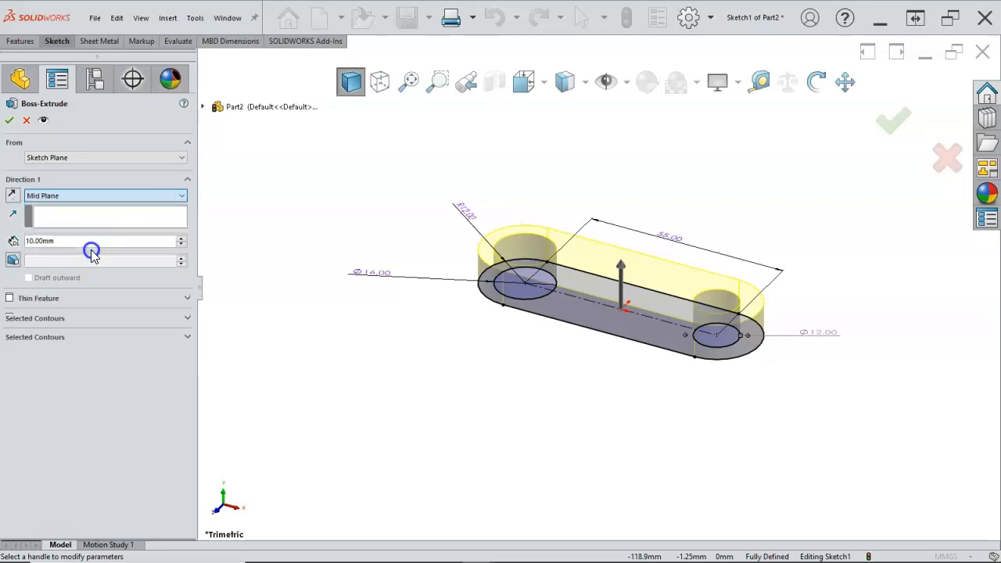
pyautogui.click(11, 120)
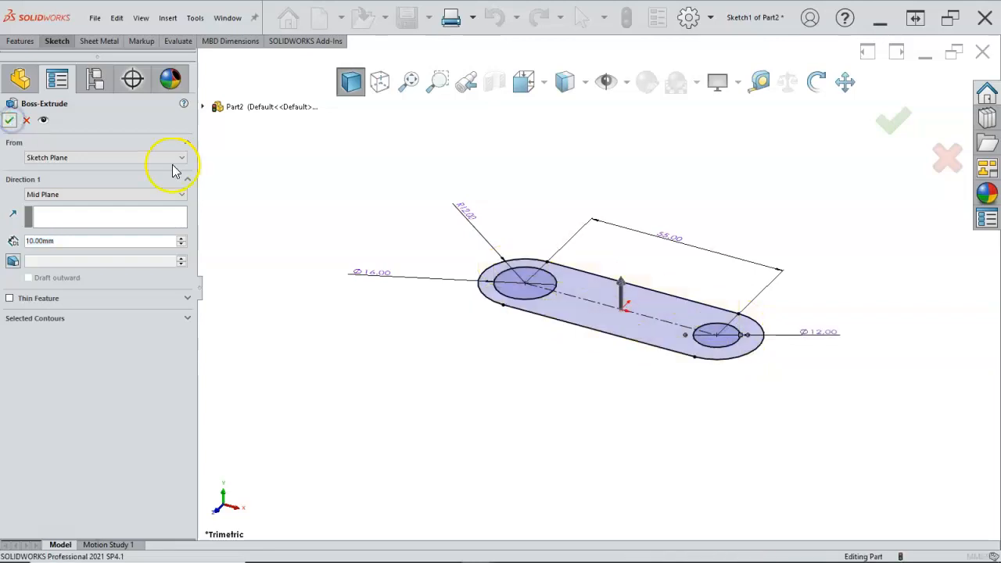
pyautogui.click(282, 180)
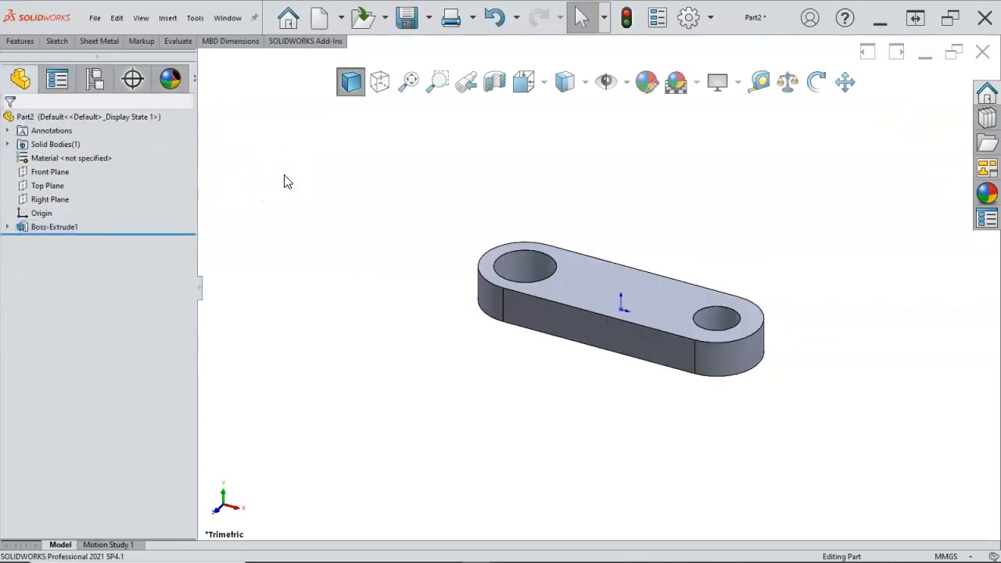
# Save the slotted link part as Arm in the Assignment 6 folder.
pyautogui.click(517, 285)
pyautogui.click(421, 280)
pyautogui.click(406, 19)
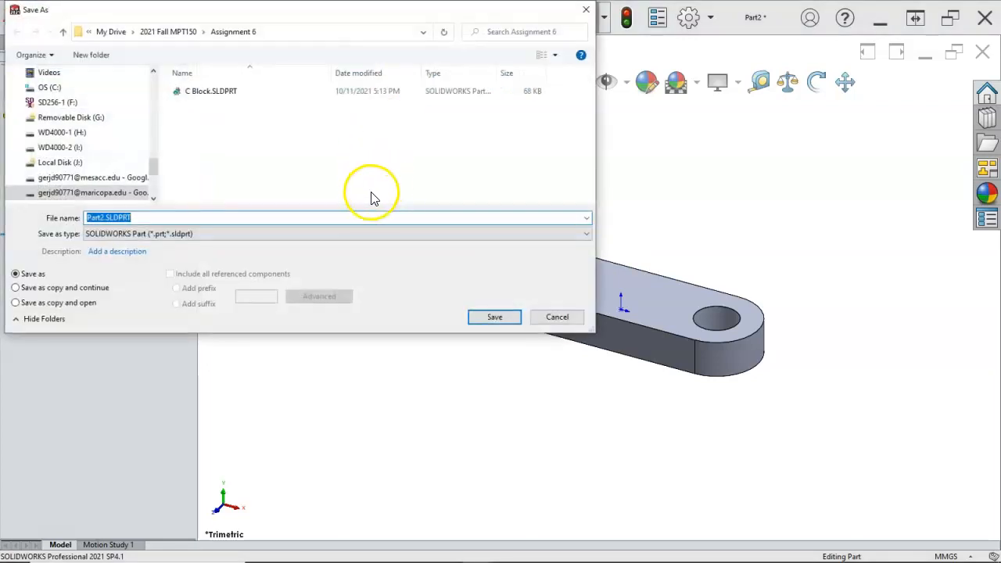
pyautogui.write('Arm')
pyautogui.click(492, 316)
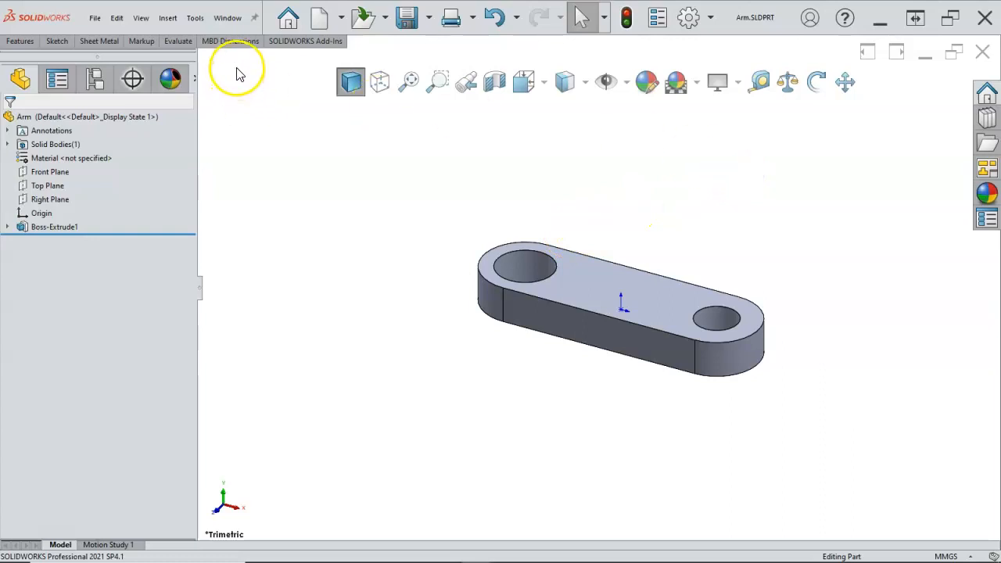
# Create a new part from the Part mm template and check the dimensions of part 3 in Figure P6-10.
pyautogui.click(319, 18)
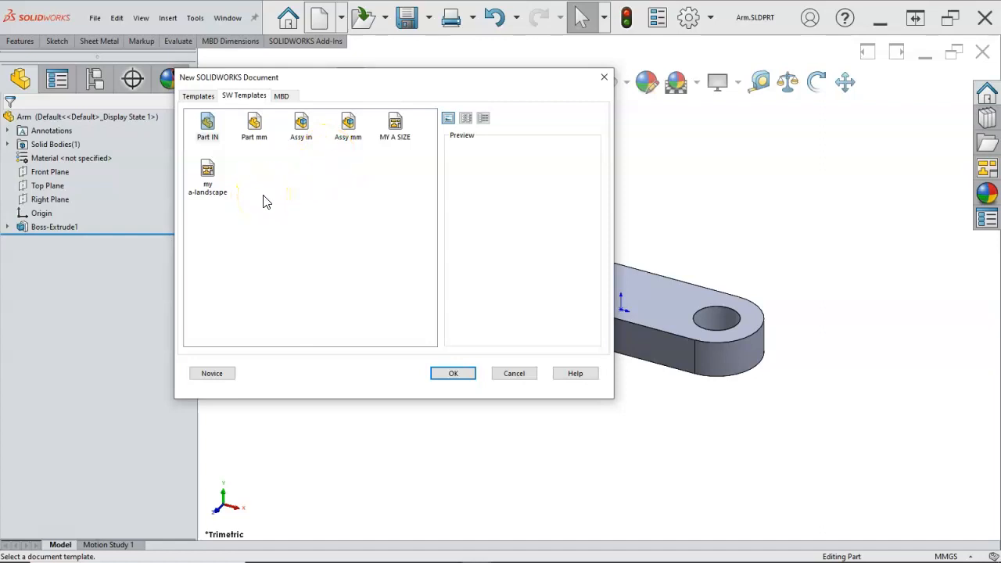
pyautogui.doubleClick(255, 127)
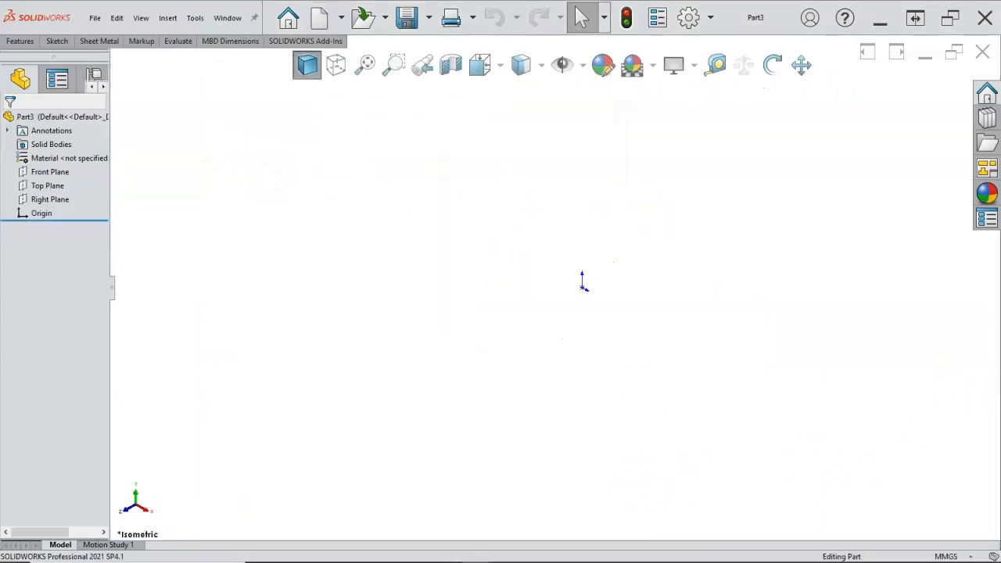
pyautogui.moveTo(1000, 107)
pyautogui.mouseDown()
pyautogui.moveTo(965, 107)
pyautogui.moveTo(704, 27)
pyautogui.moveTo(516, 10)
pyautogui.mouseUp()
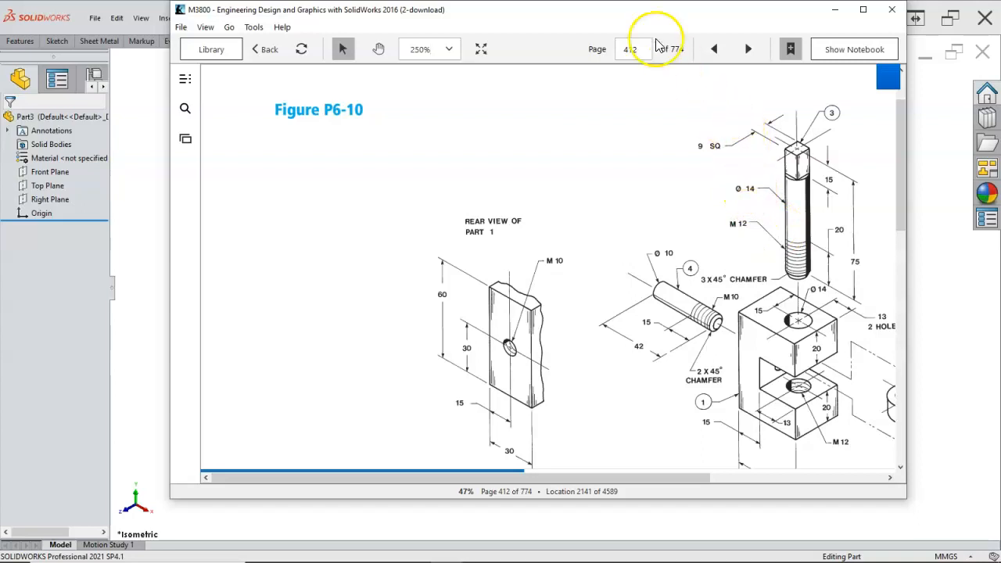
pyautogui.moveTo(623, 11); pyautogui.dragTo(1000, 103)
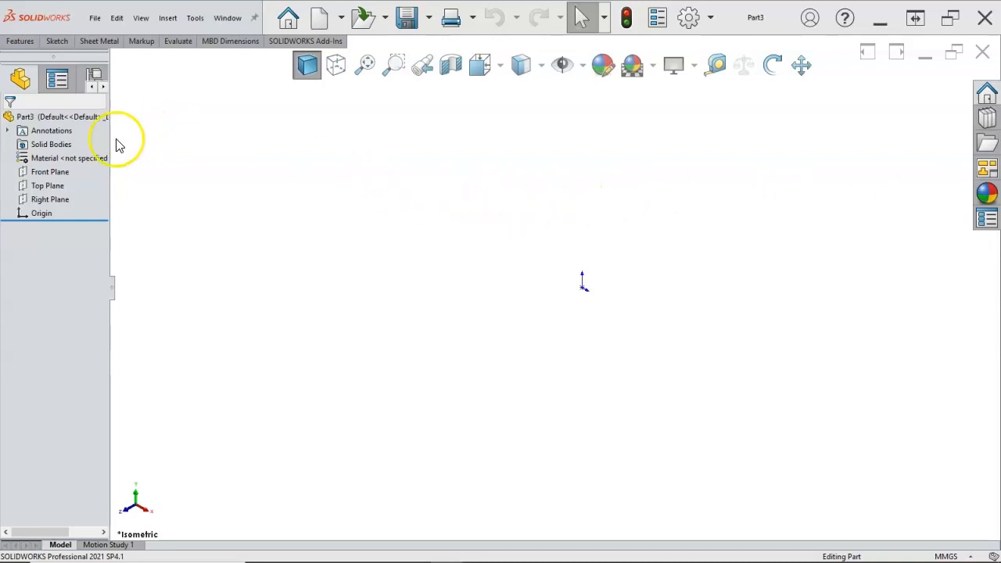
# Sketch a circle of about 14 mm diameter centred on the origin on the Top Plane and leave the circle command.
pyautogui.click(55, 193)
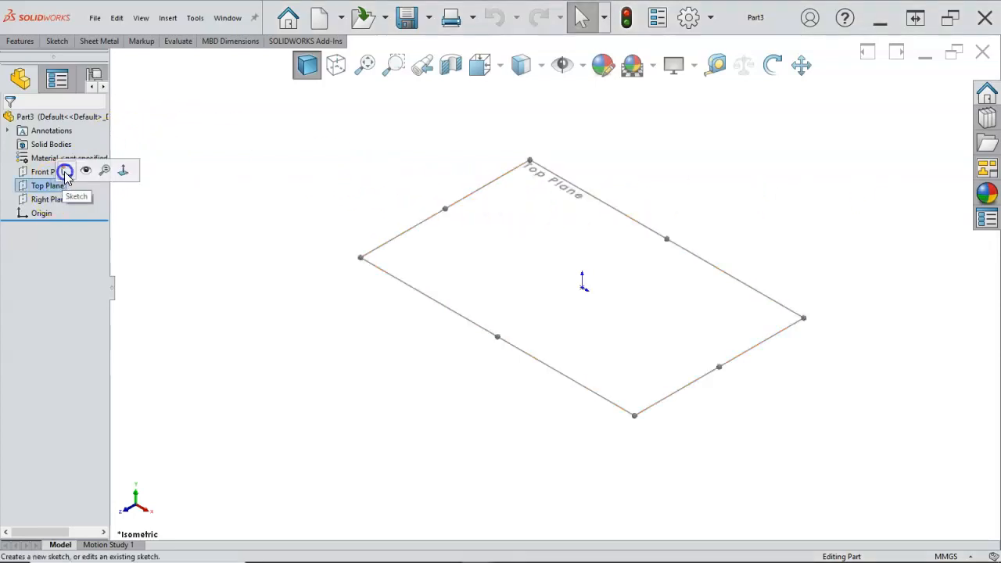
pyautogui.click(65, 171)
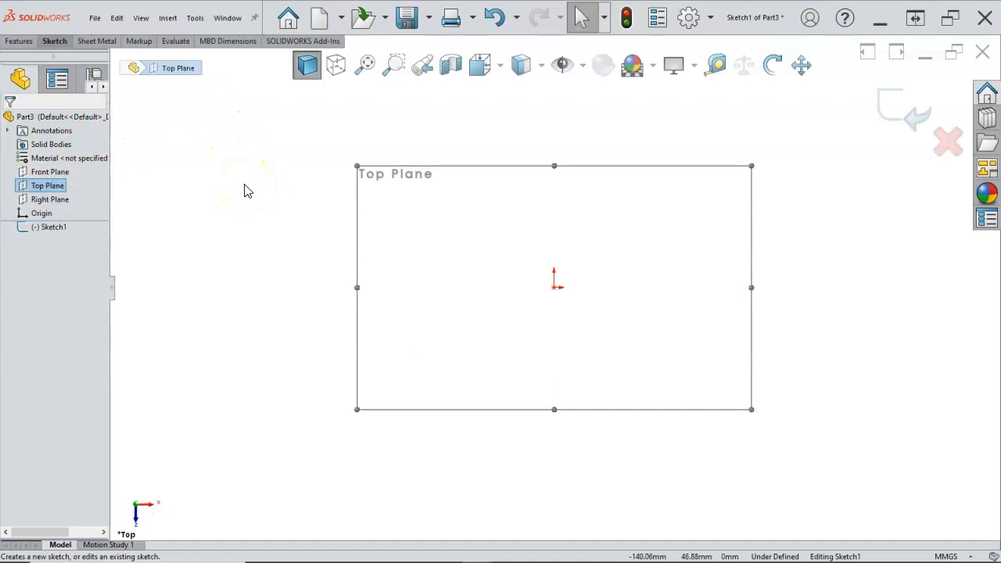
pyautogui.press('s')
pyautogui.click(253, 294)
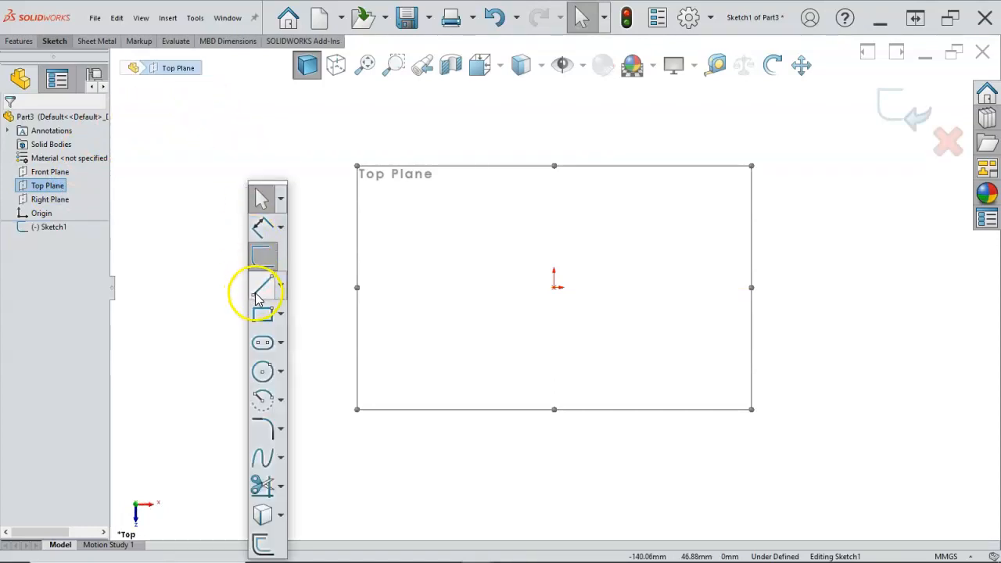
pyautogui.click(263, 372)
pyautogui.click(554, 287)
pyautogui.click(566, 298)
pyautogui.rightClick(595, 303)
pyautogui.click(622, 313)
# Dimension the circle on the Top Plane with a diameter of 12 mm.
pyautogui.rightClick(628, 290)
pyautogui.click(735, 271)
pyautogui.click(569, 291)
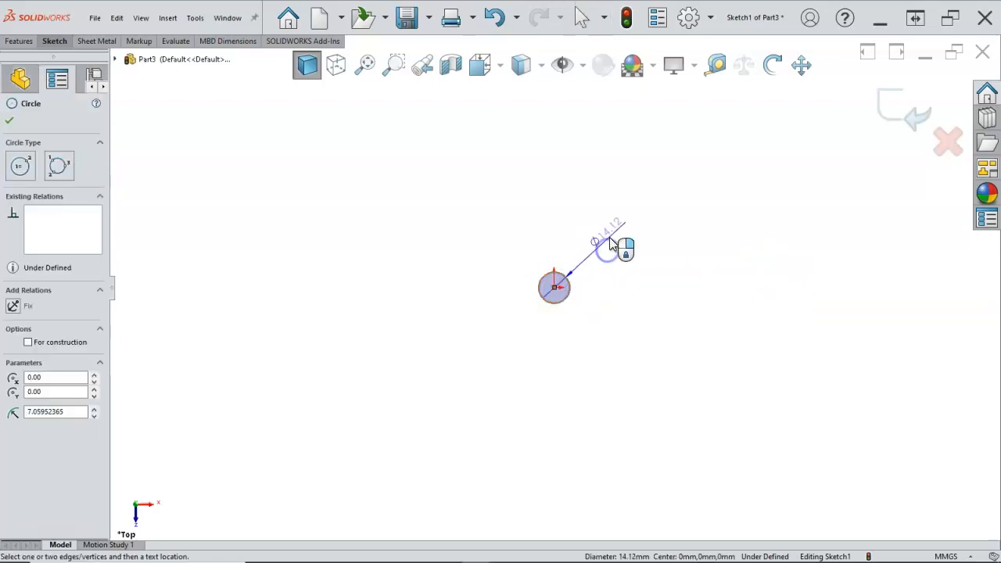
pyautogui.click(633, 271)
pyautogui.write('12')
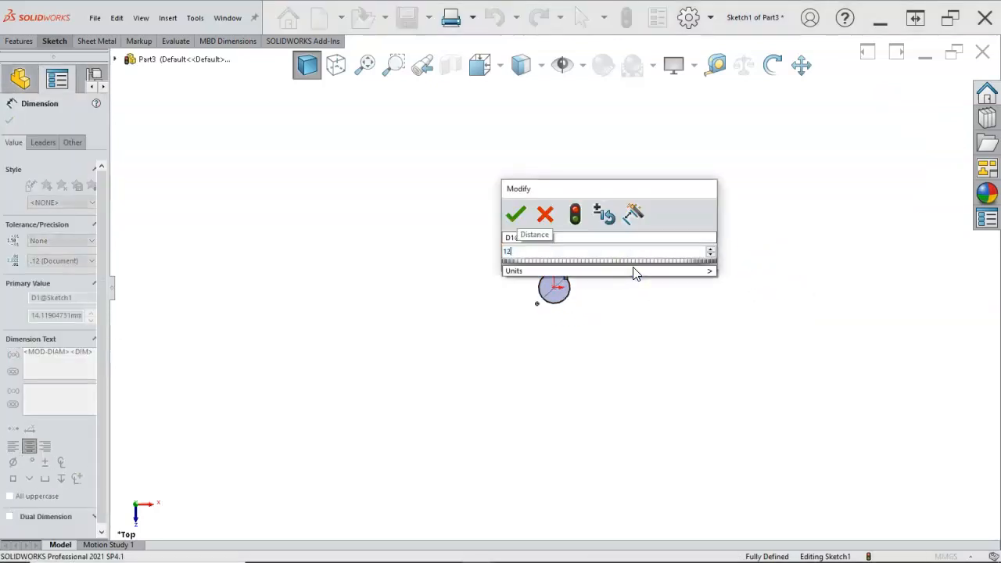
pyautogui.press('Return')
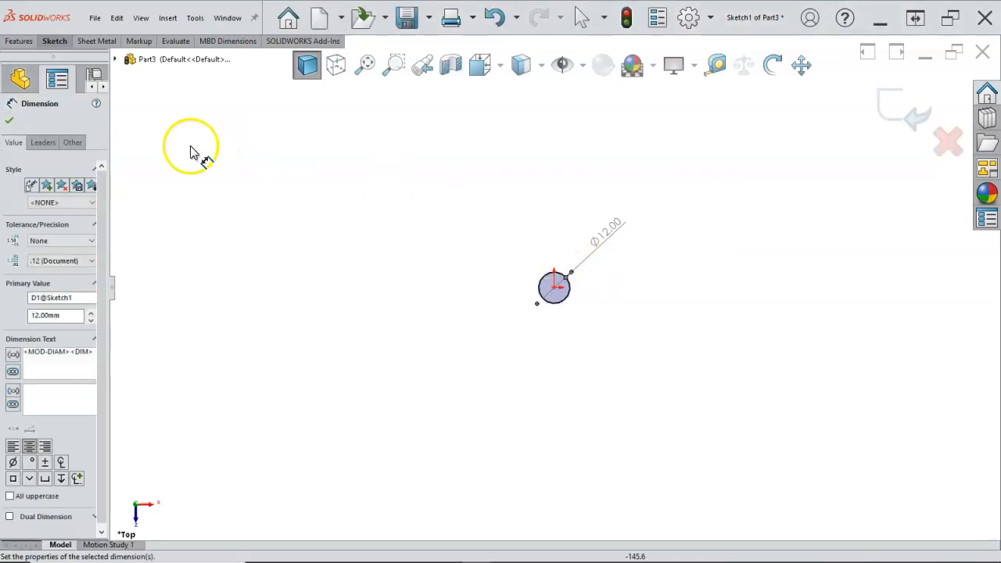
# Extrude the 12 mm circle as a blind boss with a depth of 20 mm.
pyautogui.moveTo(108, 132); pyautogui.dragTo(207, 142)
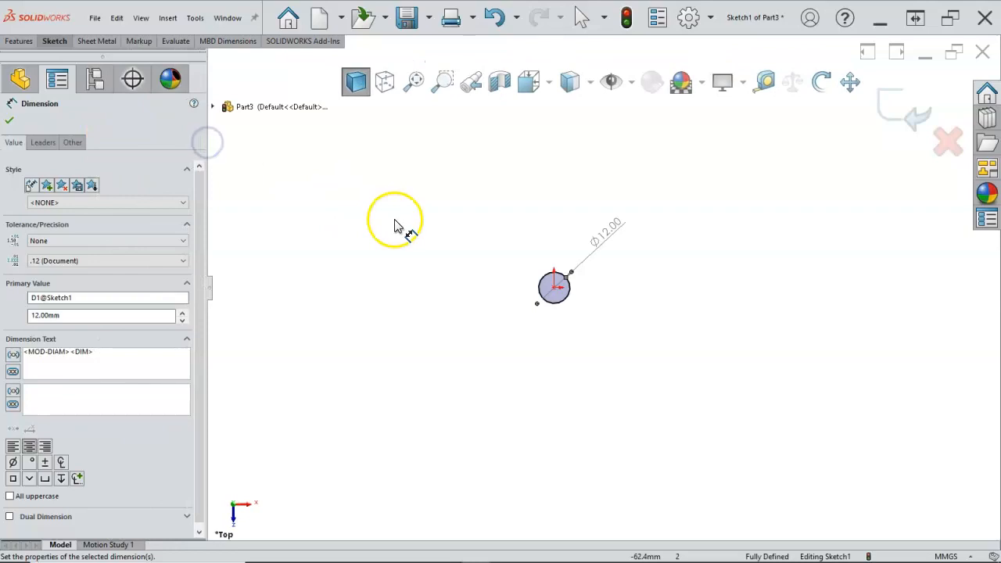
pyautogui.rightClick(509, 247)
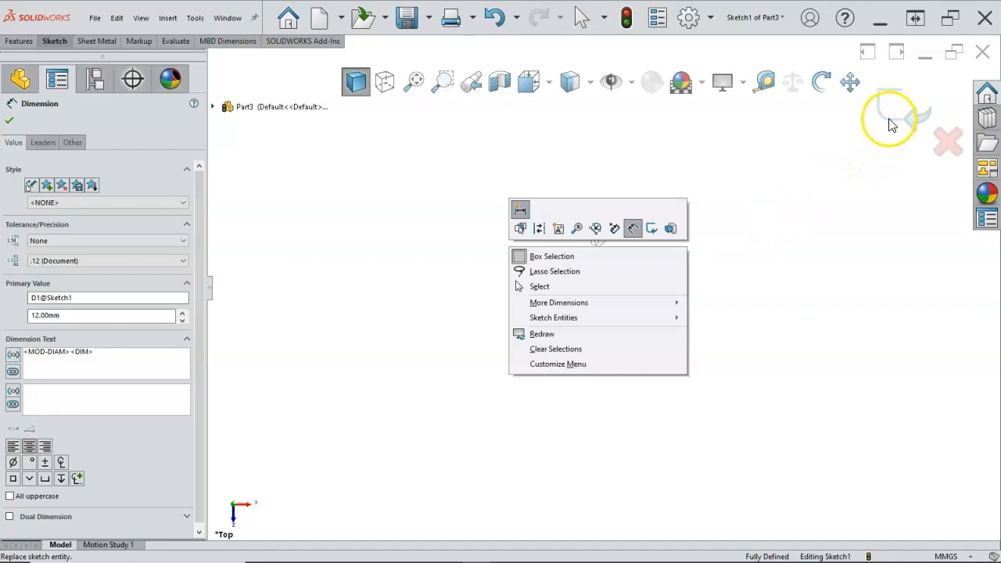
pyautogui.click(668, 227)
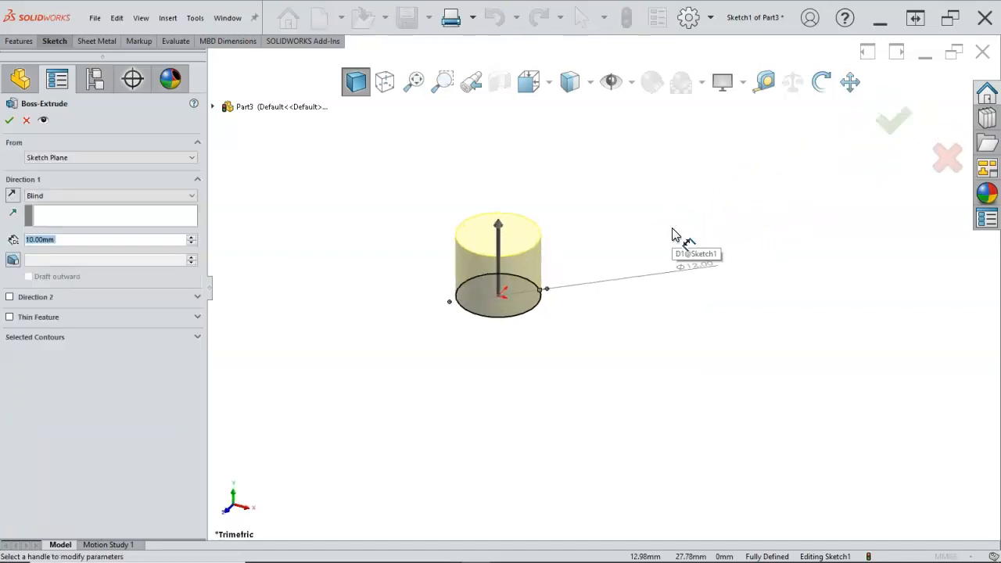
pyautogui.write('20')
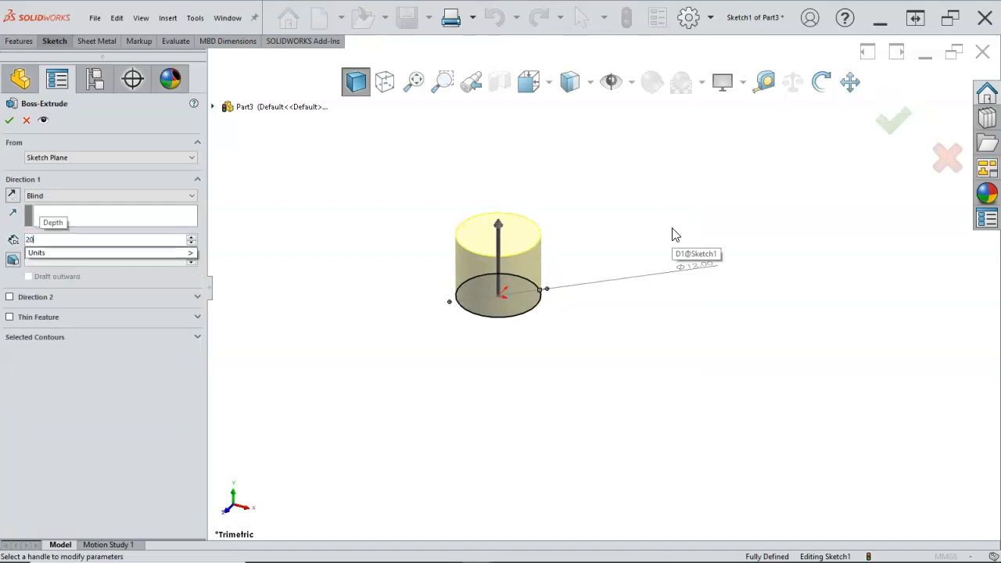
pyautogui.press('Return')
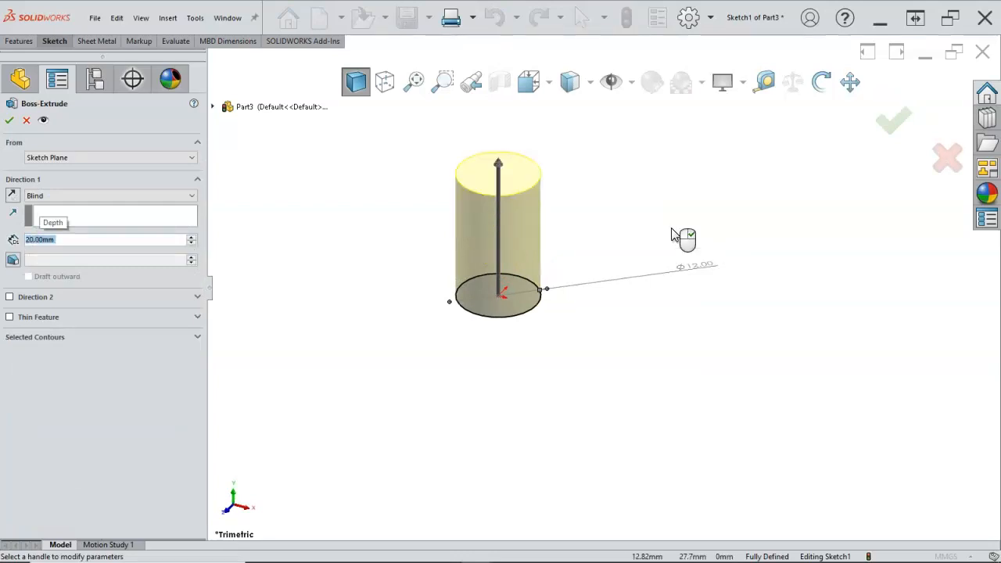
pyautogui.click(897, 123)
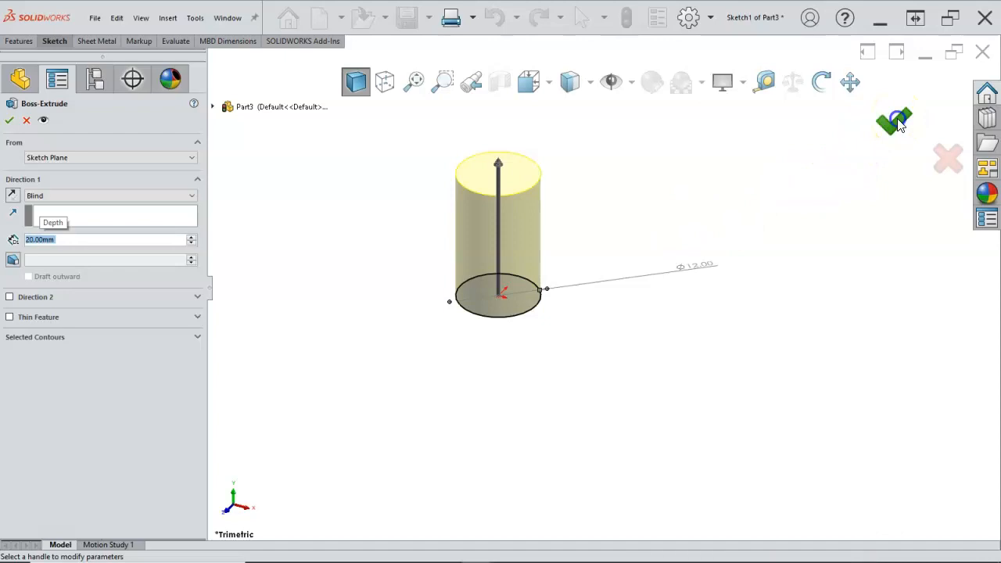
# Sketch a circle of about 7.6 mm radius centred on the origin on the cylinder's top face.
pyautogui.click(509, 178)
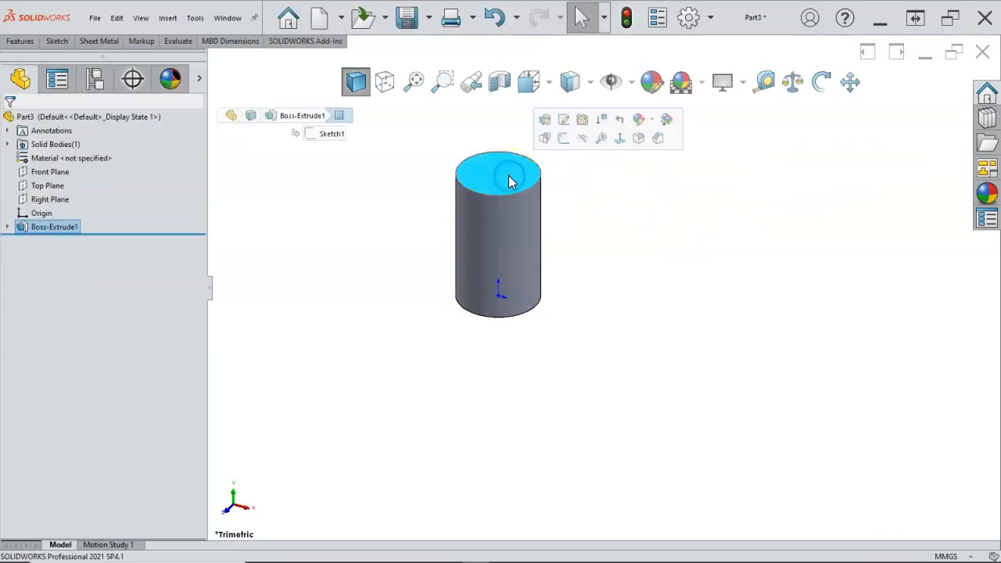
pyautogui.click(562, 139)
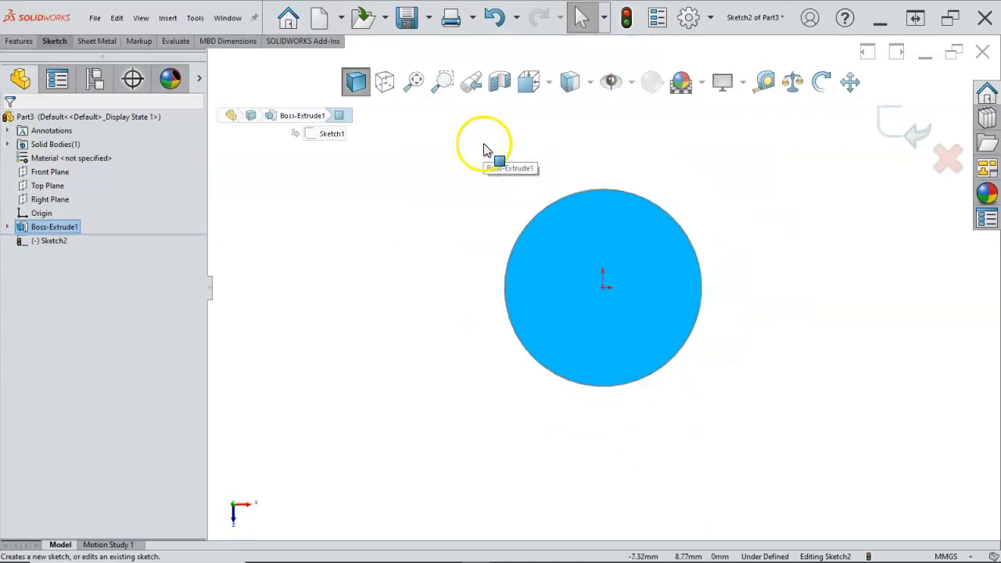
pyautogui.press('s')
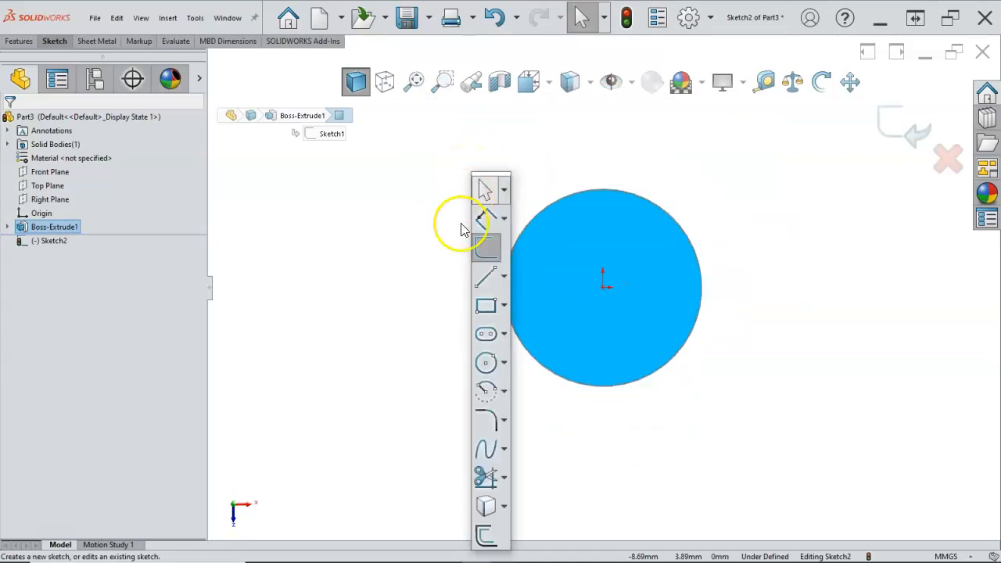
pyautogui.click(492, 359)
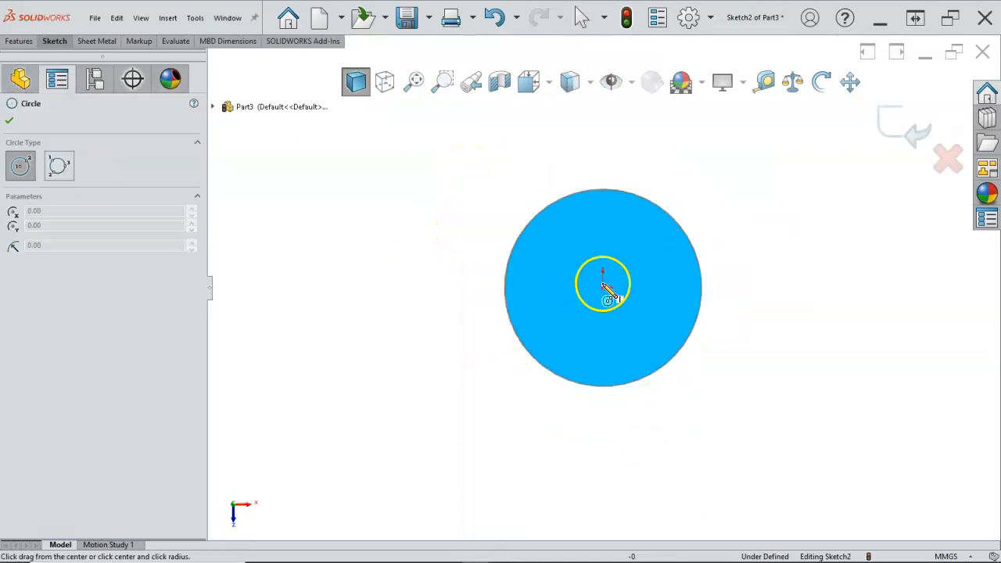
pyautogui.click(602, 281)
pyautogui.click(710, 354)
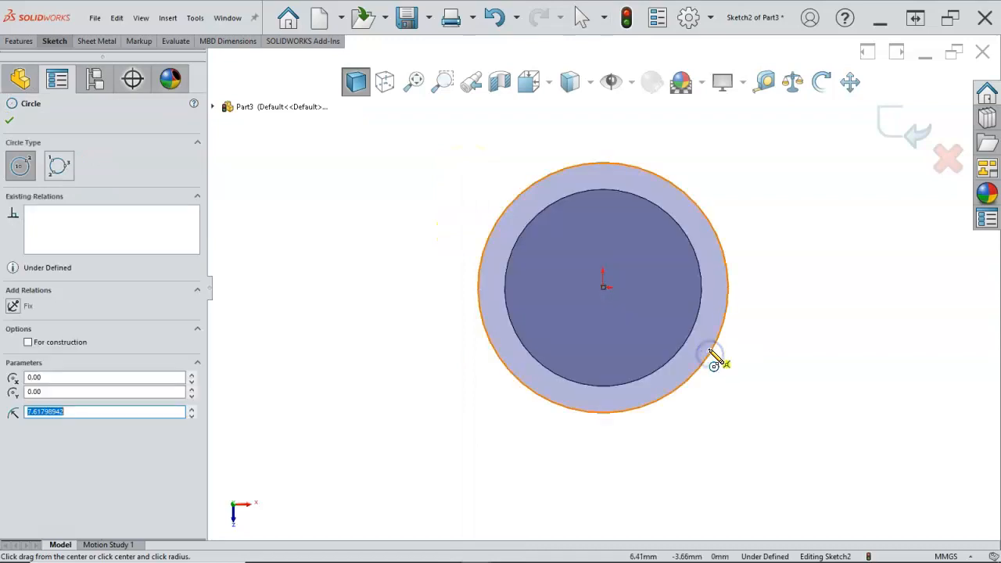
# Dimension the circle on the cylinder's top face with a diameter of 14 mm and leave the dimension command.
pyautogui.rightClick(750, 334)
pyautogui.click(886, 314)
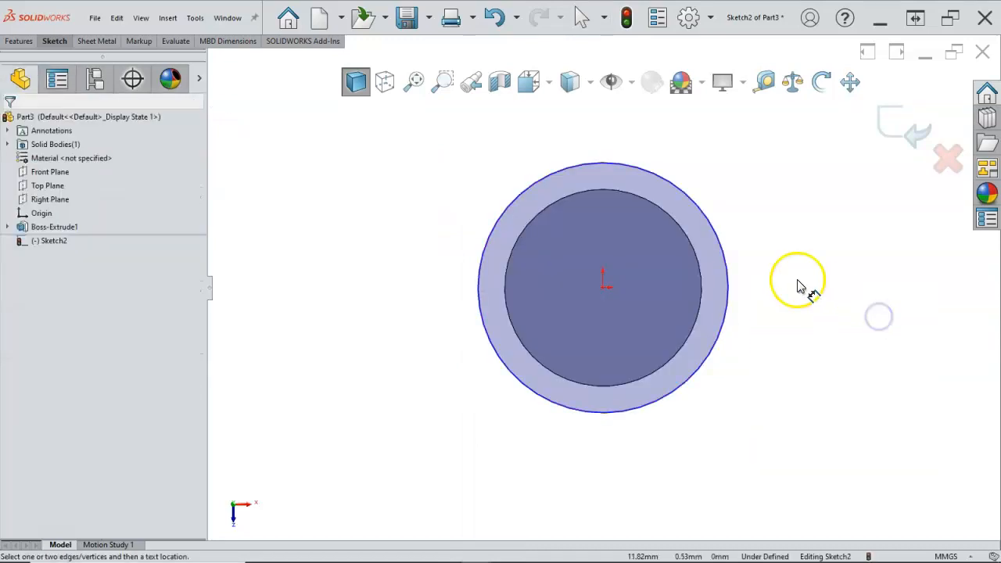
pyautogui.click(714, 224)
pyautogui.click(756, 195)
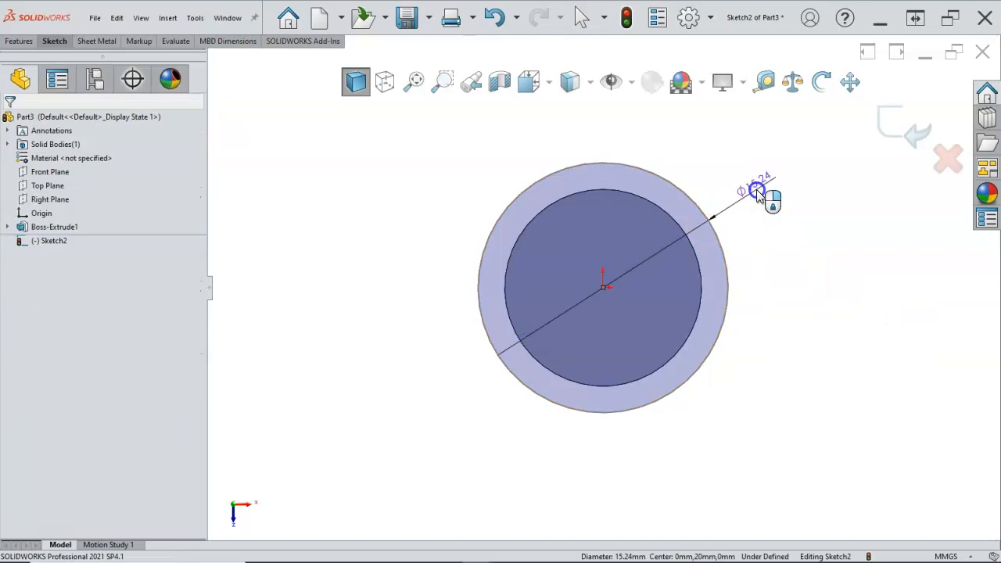
pyautogui.write('14')
pyautogui.press('Return')
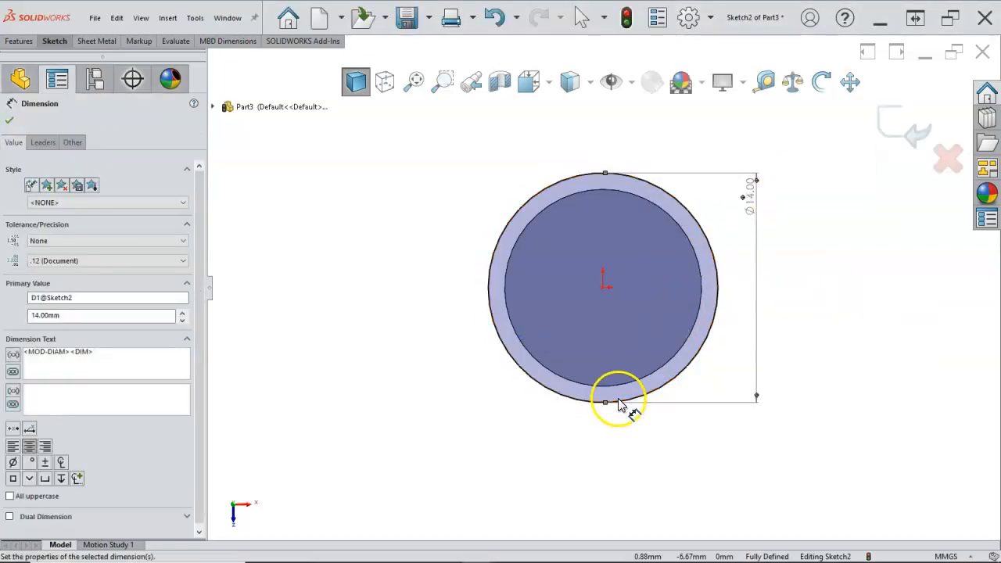
pyautogui.rightClick(805, 266)
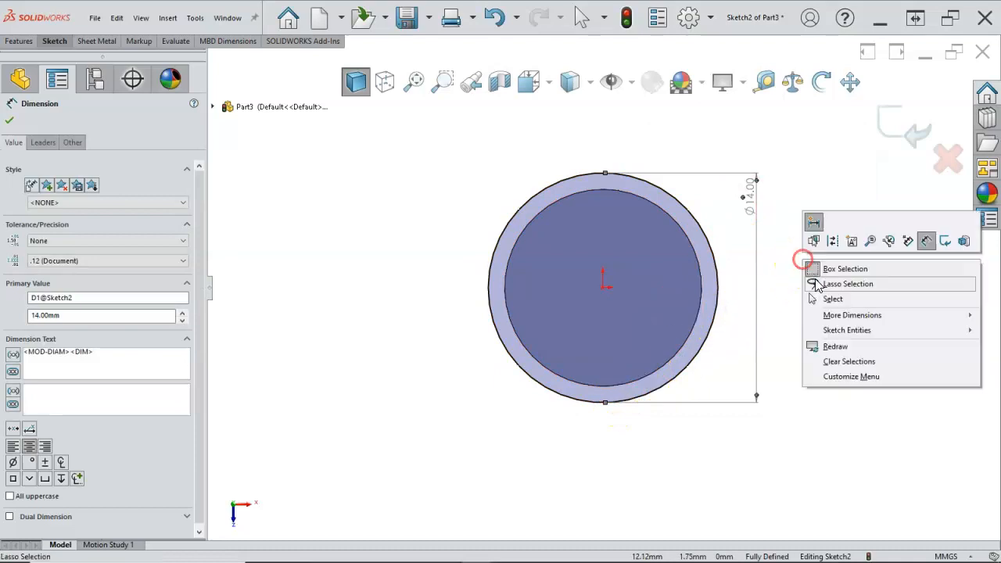
pyautogui.click(822, 293)
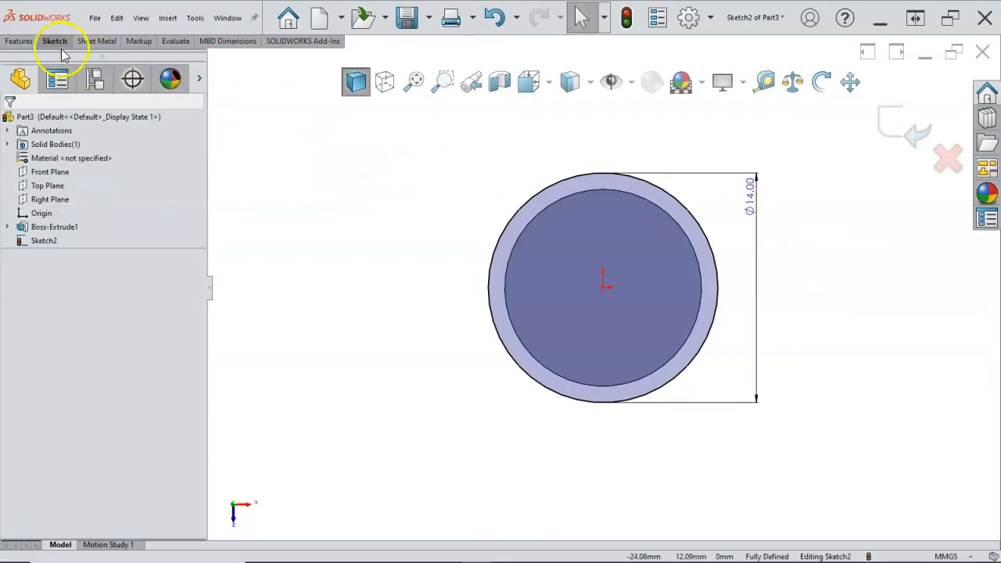
# Try a boss extrude of the 14 mm circle with the cylinder's bottom face as the start surface.
pyautogui.click(15, 41)
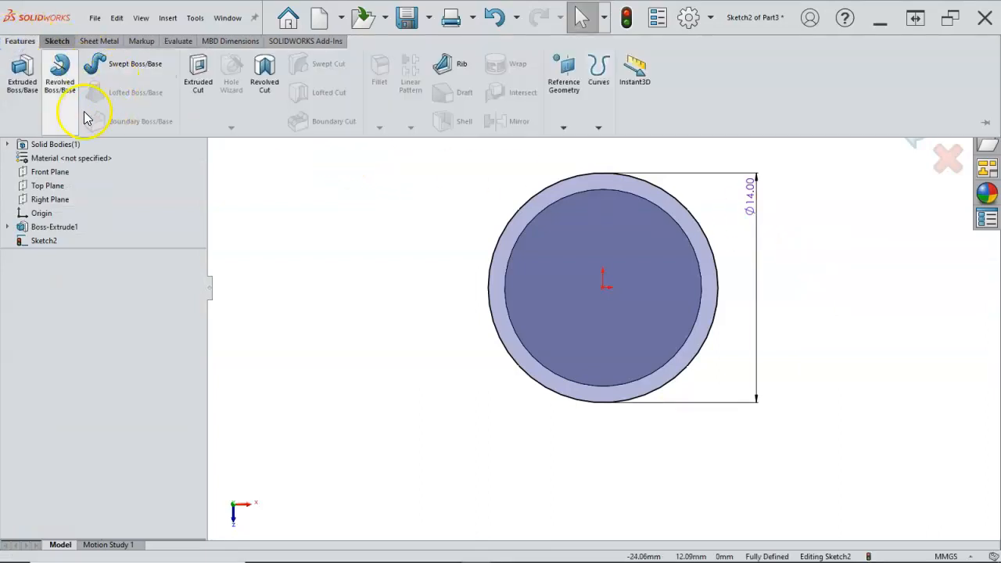
pyautogui.click(23, 78)
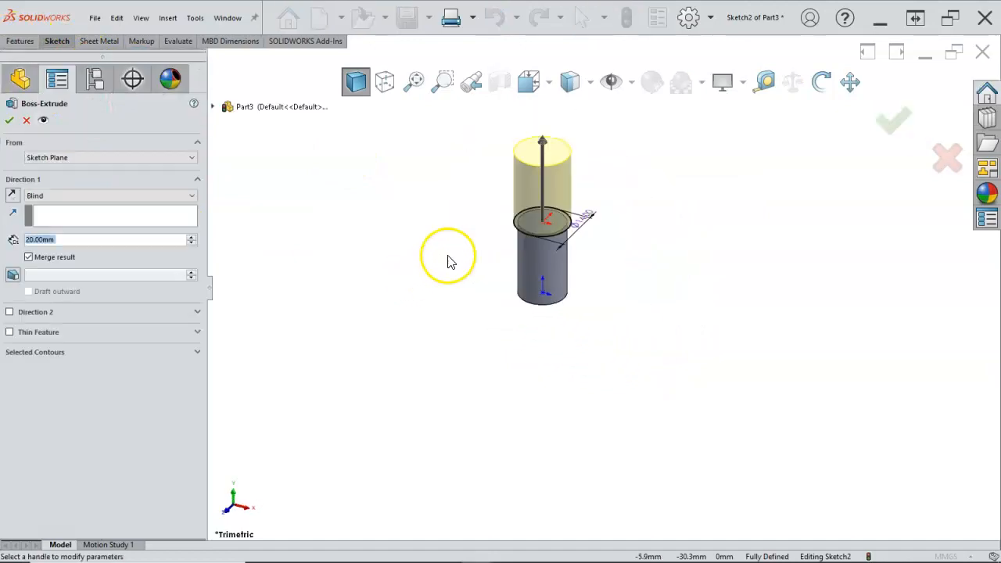
pyautogui.scroll(1, 448, 255)
pyautogui.scroll(-3, 533, 168)
pyautogui.scroll(2, 531, 175)
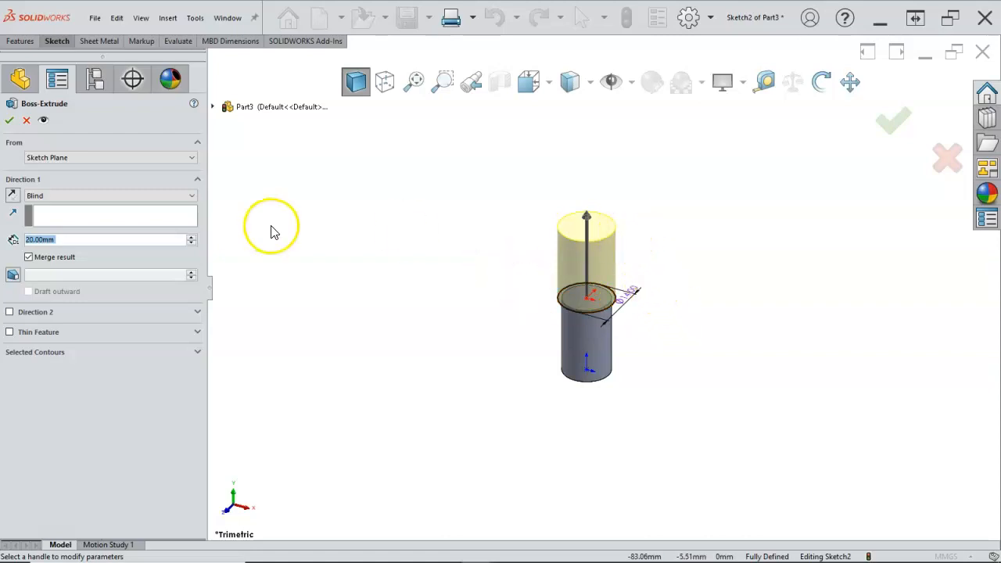
pyautogui.click(193, 160)
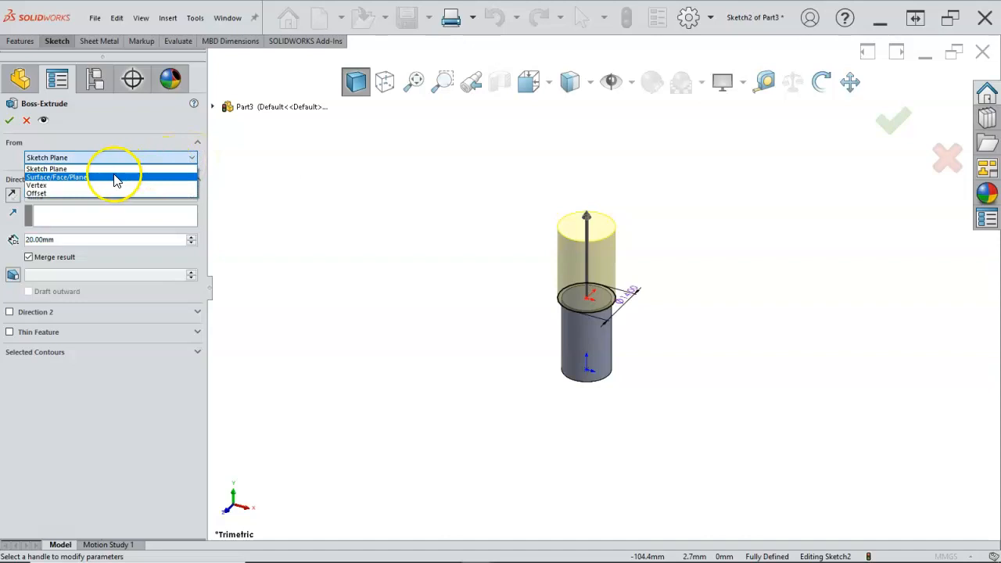
pyautogui.click(115, 179)
pyautogui.moveTo(479, 349); pyautogui.dragTo(507, 208)
pyautogui.press('Escape')
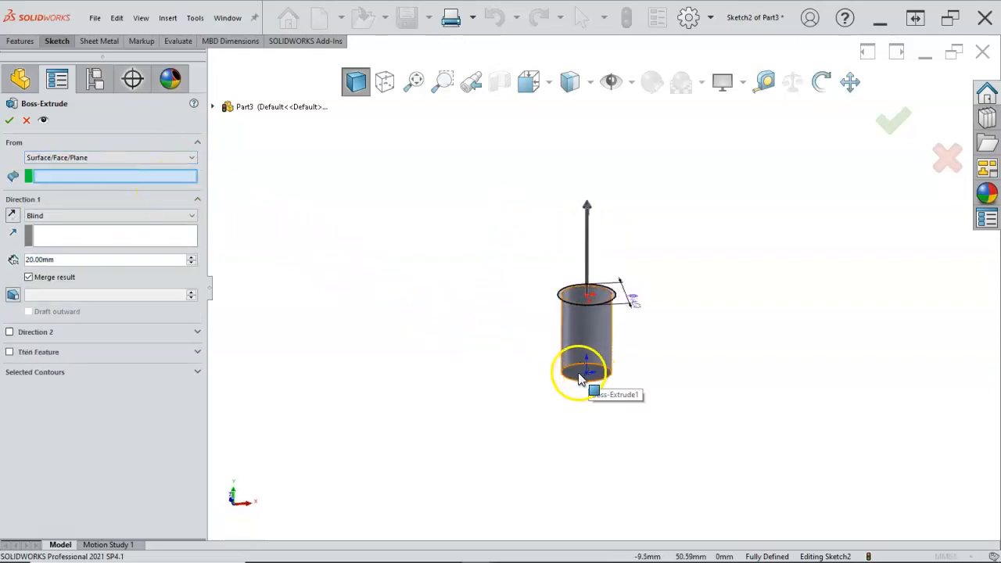
pyautogui.click(581, 376)
pyautogui.moveTo(506, 344); pyautogui.dragTo(456, 430, button='middle')
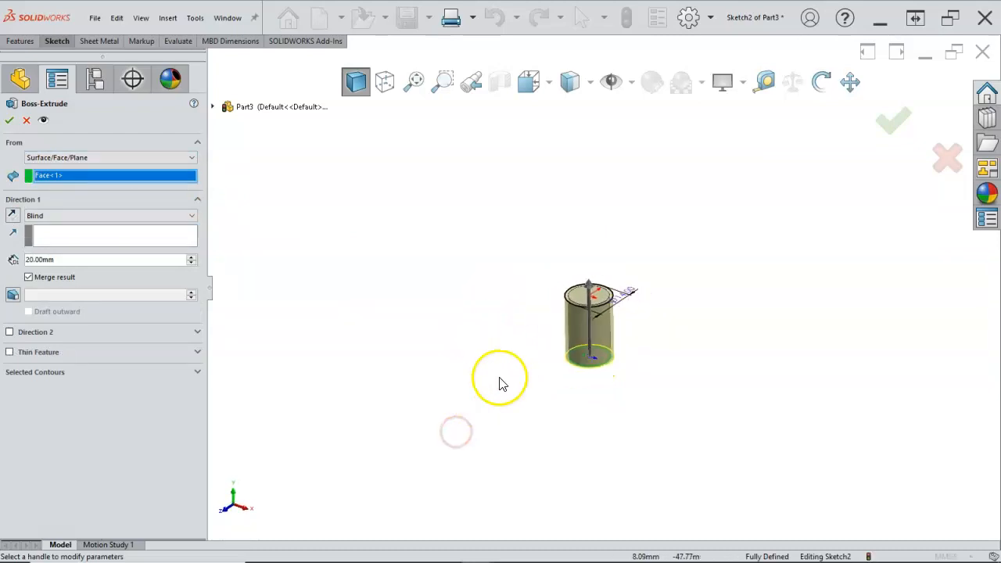
pyautogui.scroll(-3, 541, 279)
pyautogui.moveTo(537, 275); pyautogui.dragTo(537, 280, button='middle')
pyautogui.scroll(1, 537, 279)
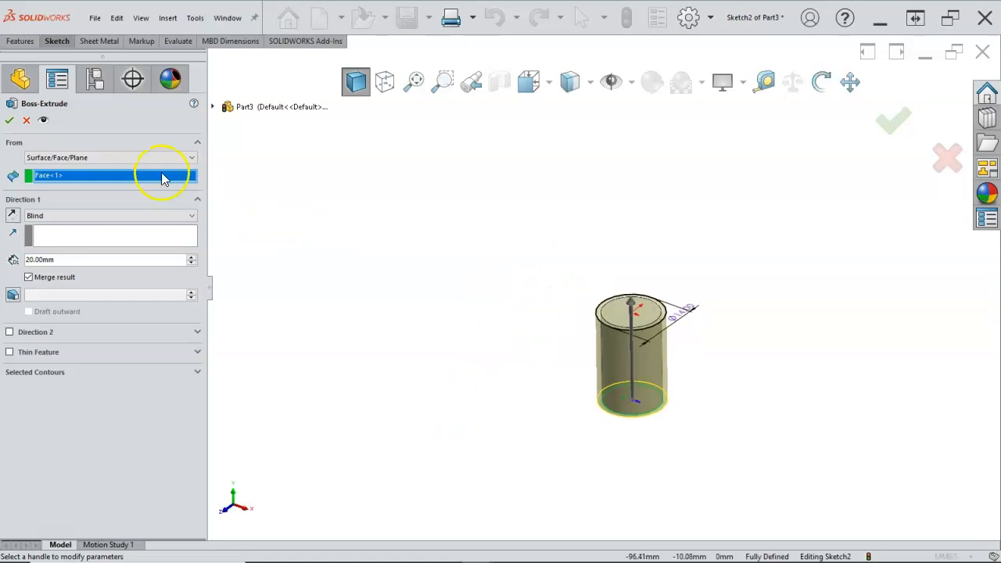
# Return the extrusion's start to the sketch plane and set its end condition to Offset From Surface, using the cylinder's bottom face.
pyautogui.click(188, 157)
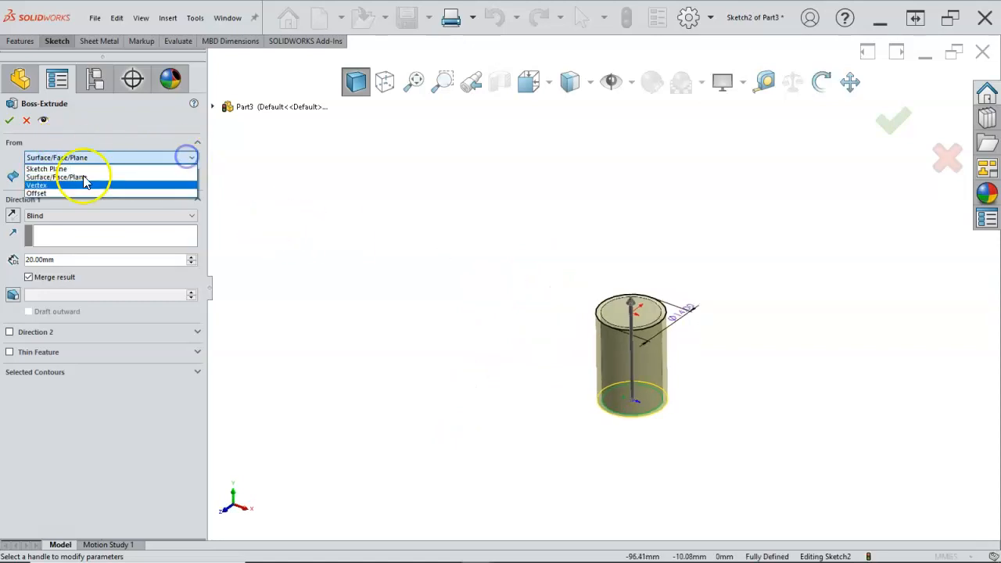
pyautogui.click(53, 168)
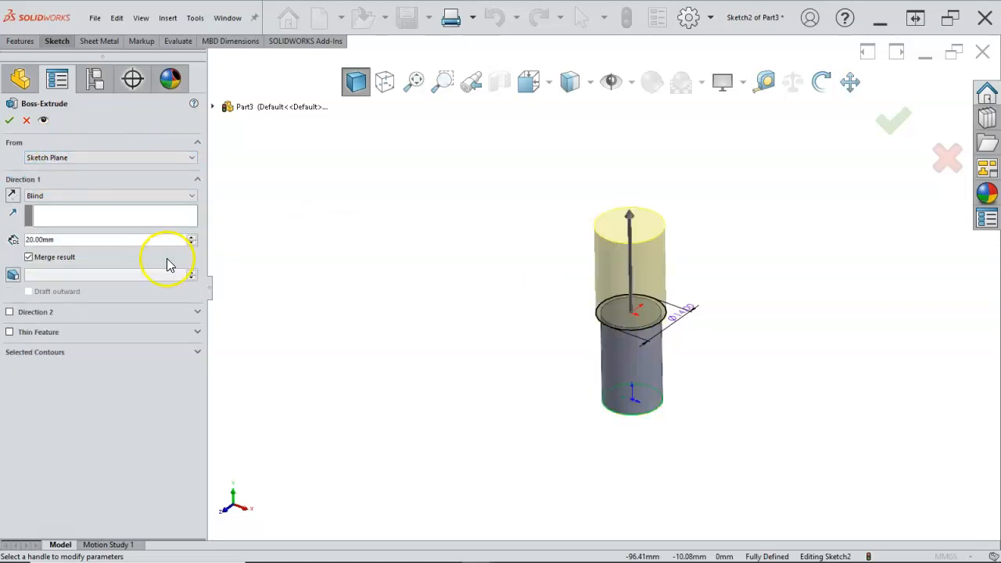
pyautogui.click(171, 197)
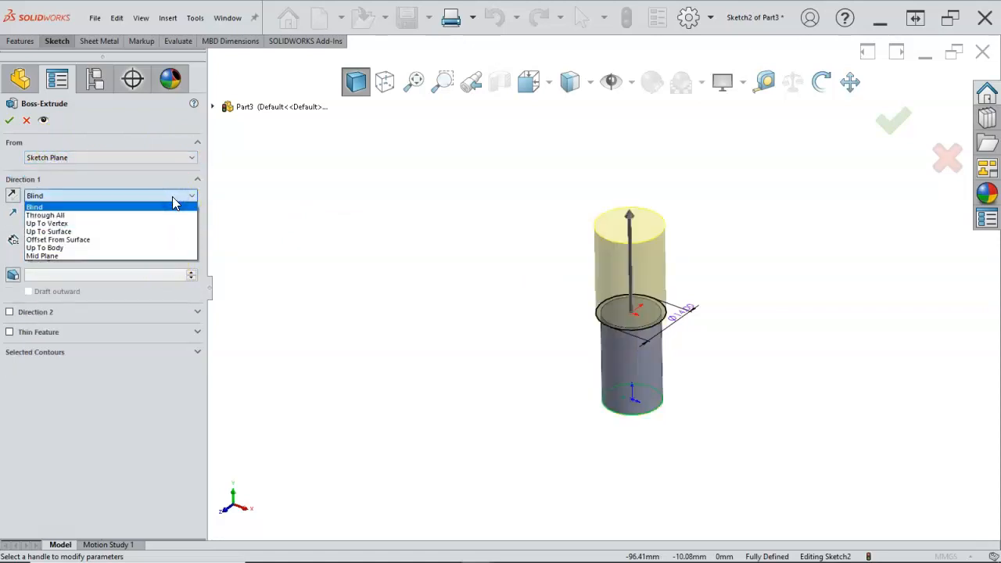
pyautogui.click(86, 240)
pyautogui.moveTo(435, 352); pyautogui.dragTo(432, 253, button='middle')
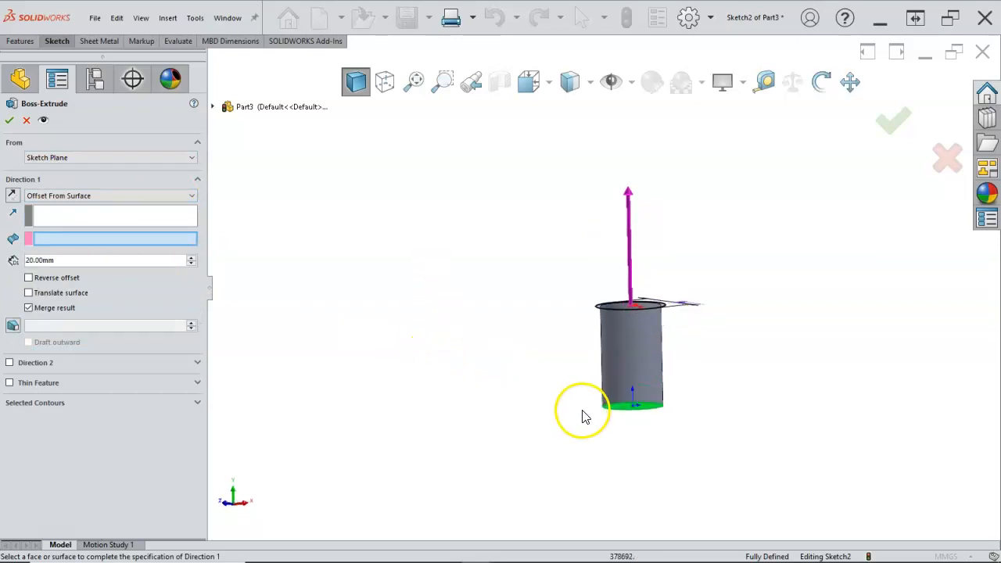
pyautogui.scroll(-2, 581, 412)
pyautogui.click(622, 390)
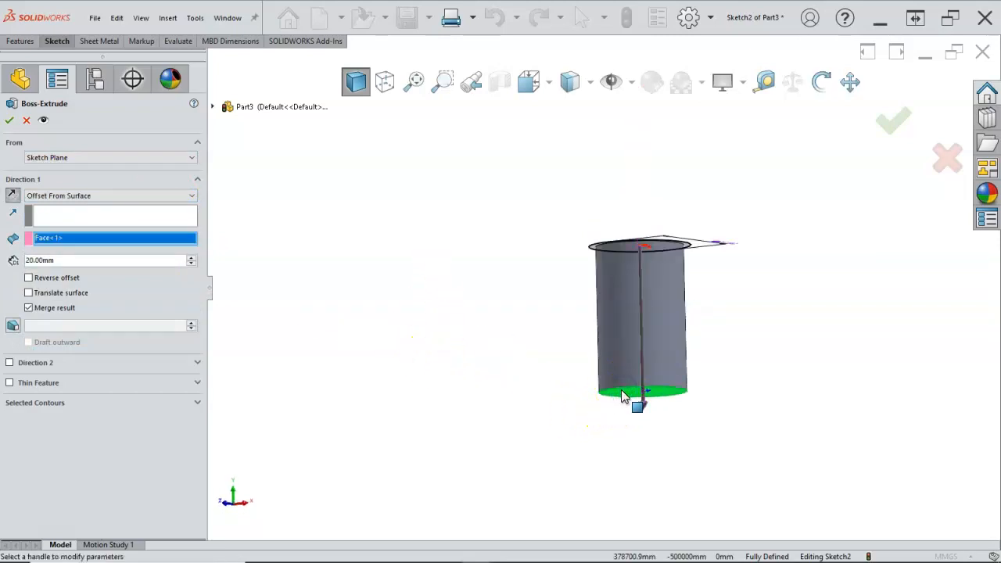
pyautogui.scroll(-3, 521, 383)
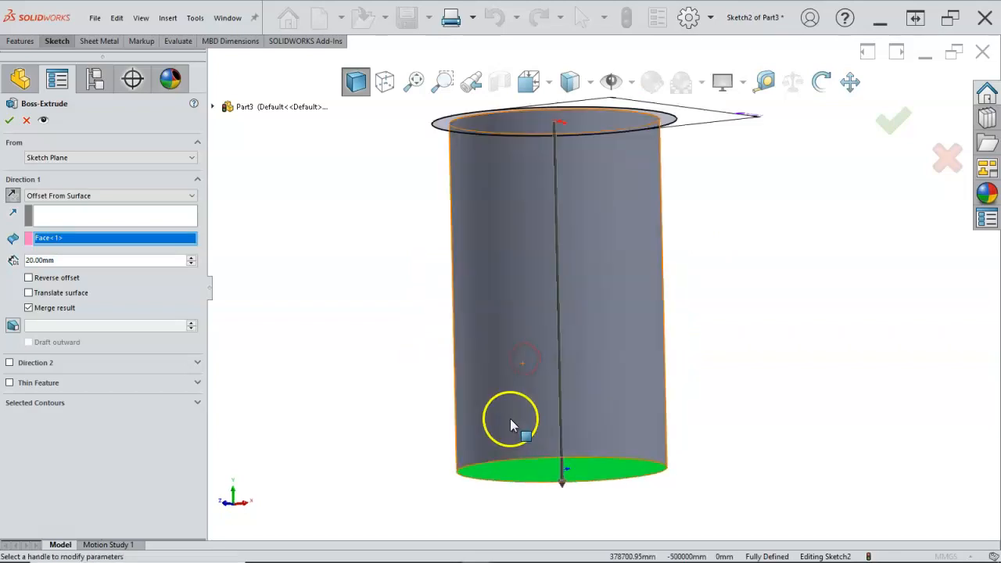
pyautogui.scroll(4, 530, 399)
pyautogui.scroll(-3, 522, 418)
pyautogui.moveTo(740, 329); pyautogui.dragTo(728, 440, button='middle')
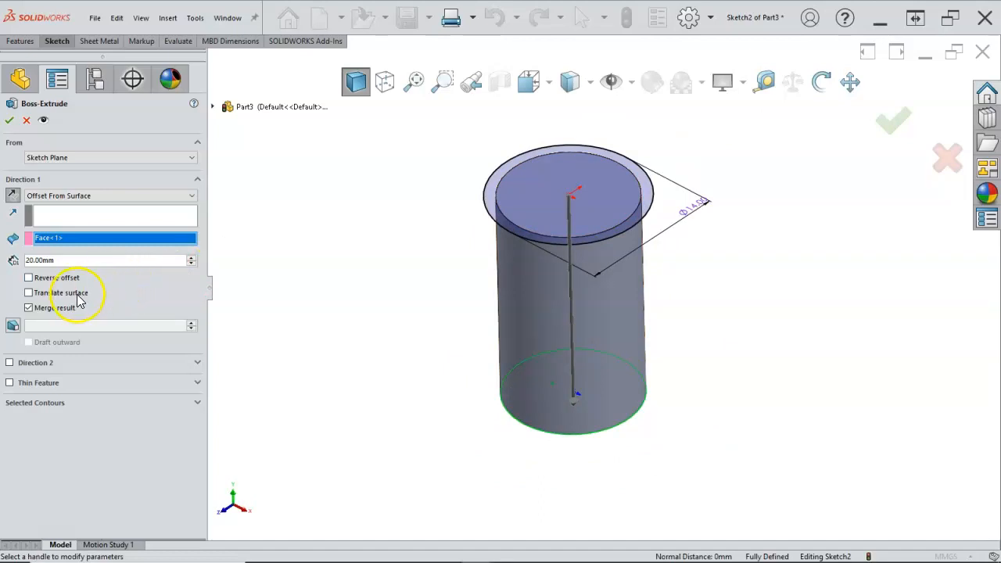
# Set the extrusion's offset distance from the bottom face to 75 mm and try the reverse offset option on and off.
pyautogui.click(29, 279)
pyautogui.click(29, 278)
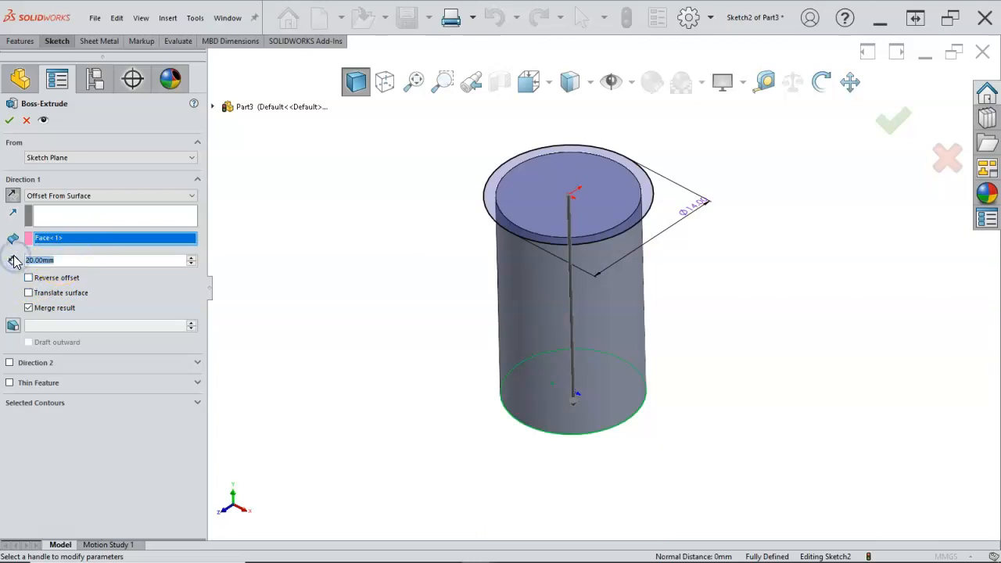
pyautogui.write('75')
pyautogui.press('Return')
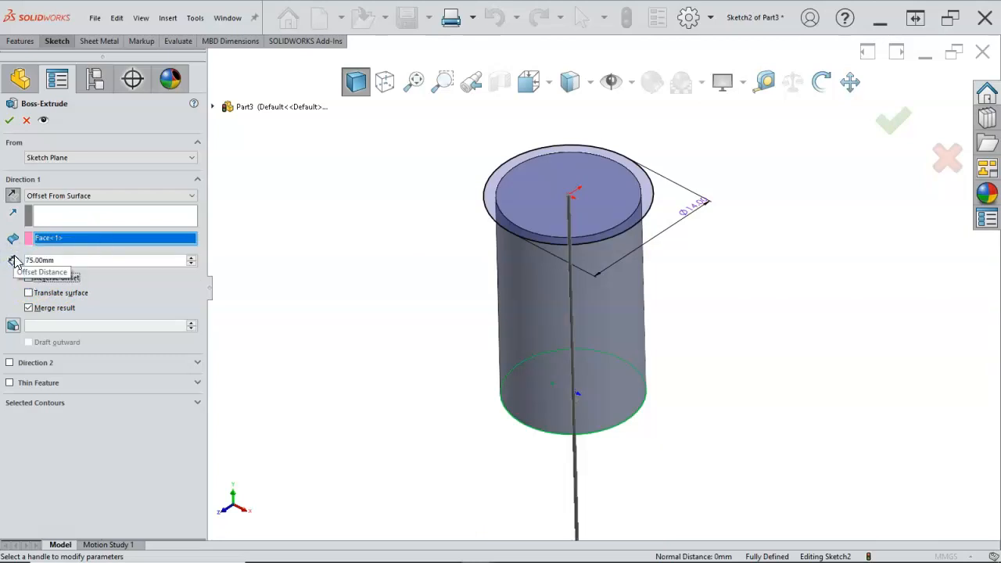
pyautogui.press('z')
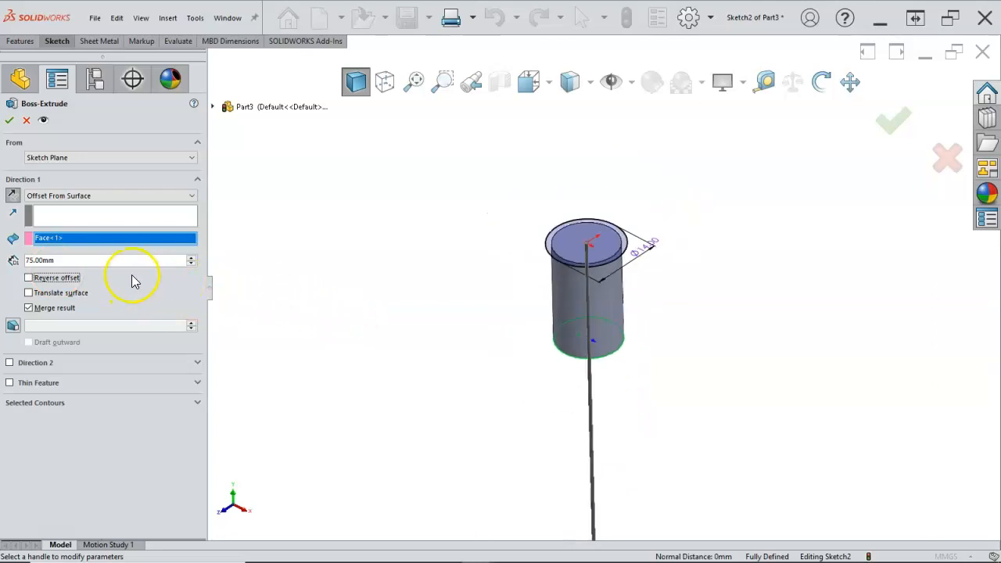
pyautogui.click(29, 279)
pyautogui.click(28, 279)
pyautogui.click(377, 298)
pyautogui.hotkey('shift', 'z')
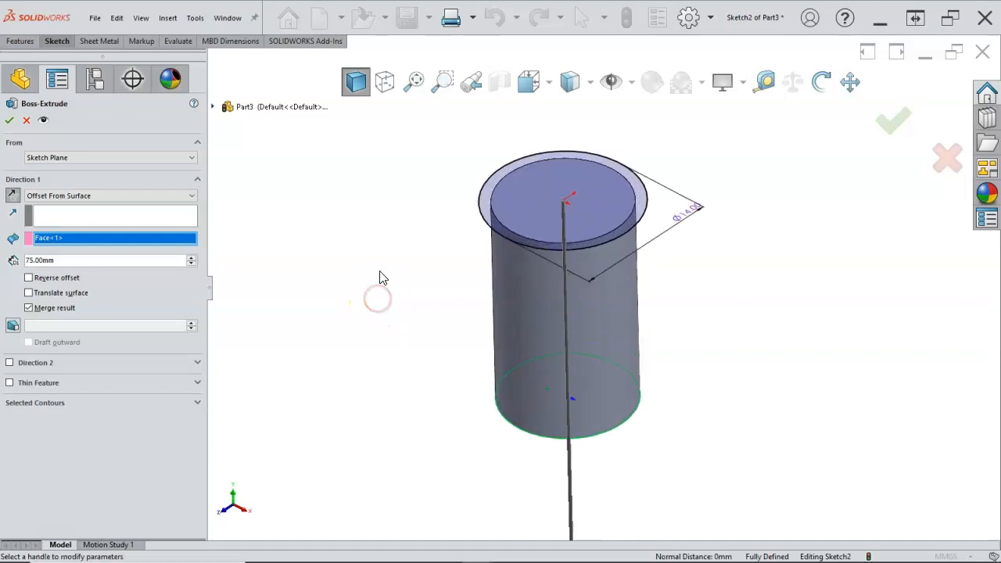
pyautogui.press('z')
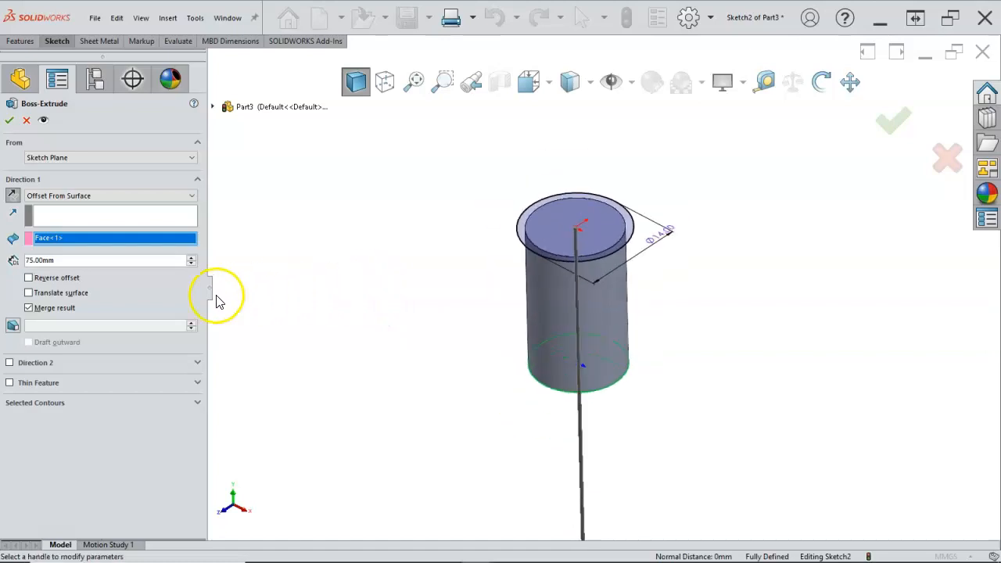
# Flip the extrusion direction so it runs upward away from the cylinder, and complete the boss.
pyautogui.click(12, 196)
pyautogui.press('z')
pyautogui.press('z')
pyautogui.press('z')
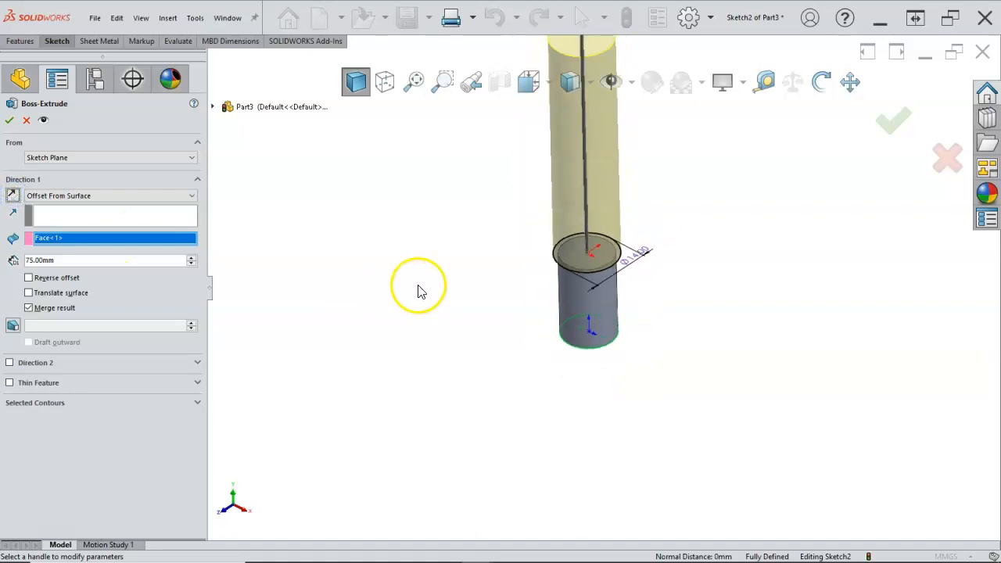
pyautogui.moveTo(587, 219); pyautogui.dragTo(639, 220, button='middle')
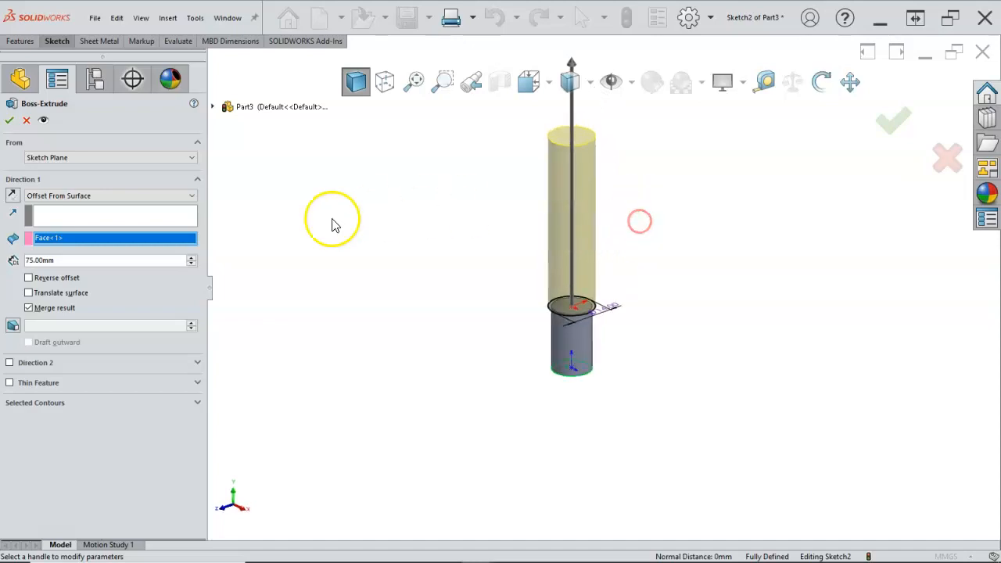
pyautogui.click(12, 122)
# Measure the distances from the shaft's top face to the shoulder face and to the bottom face.
pyautogui.click(574, 138)
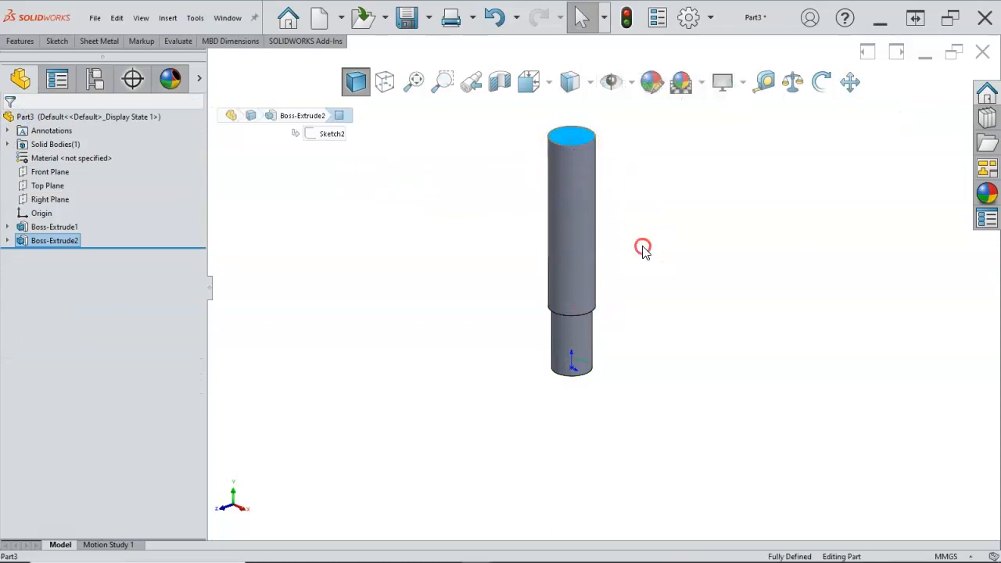
pyautogui.click(643, 249)
pyautogui.scroll(-5, 598, 305)
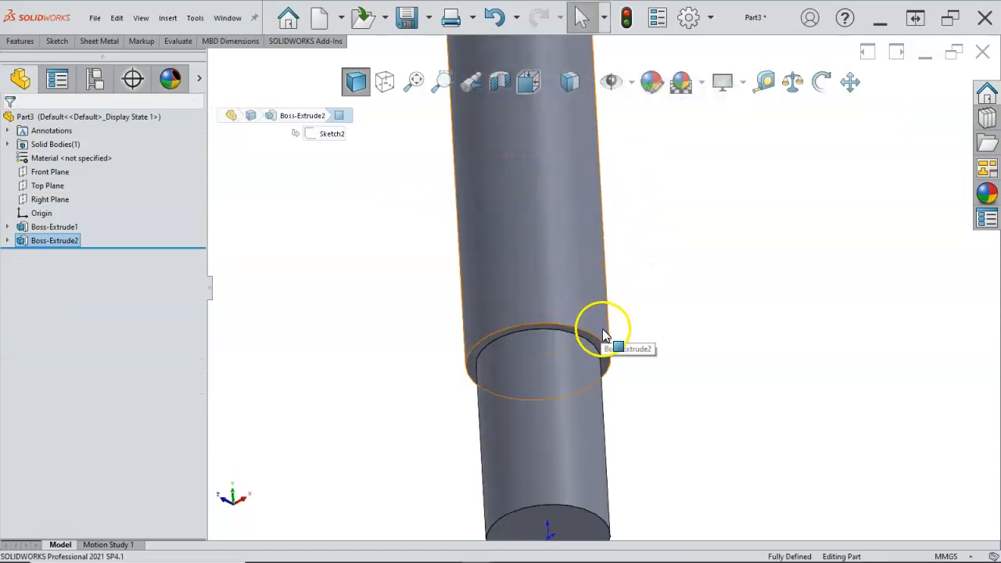
pyautogui.scroll(-2, 600, 328)
pyautogui.click(592, 347)
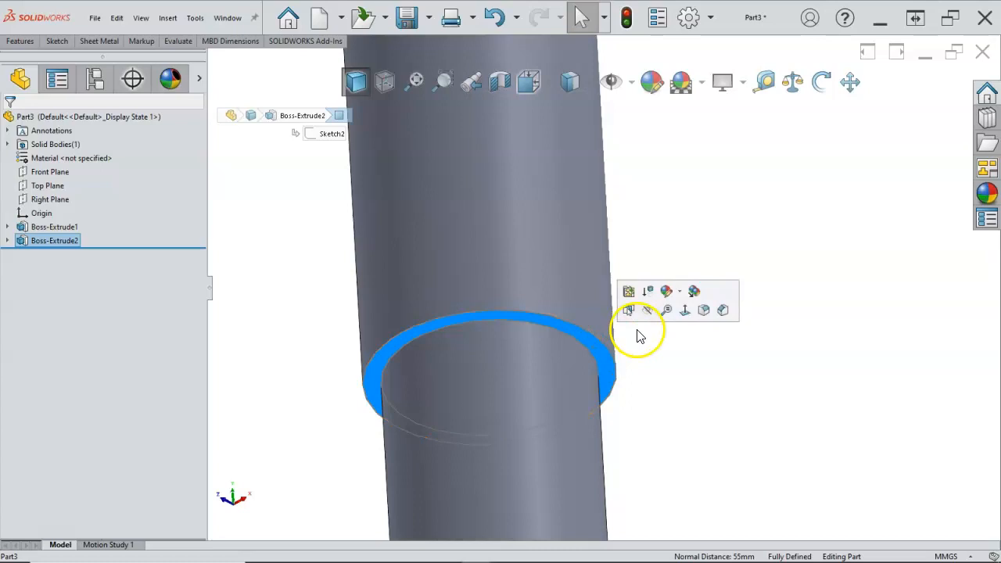
pyautogui.scroll(3, 638, 338)
pyautogui.click(581, 487)
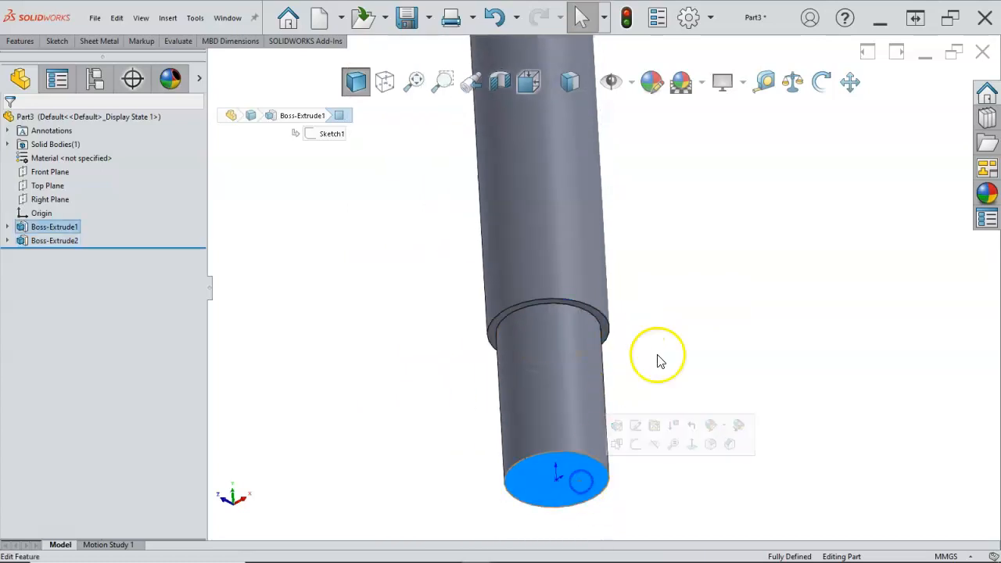
pyautogui.scroll(3, 659, 352)
pyautogui.moveTo(643, 308); pyautogui.dragTo(605, 422, button='middle')
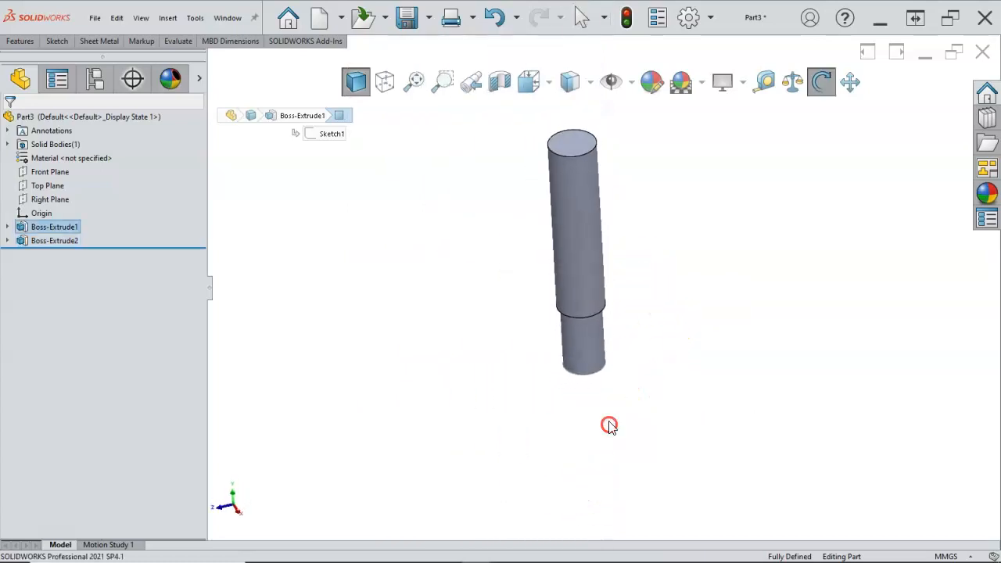
pyautogui.click(576, 149)
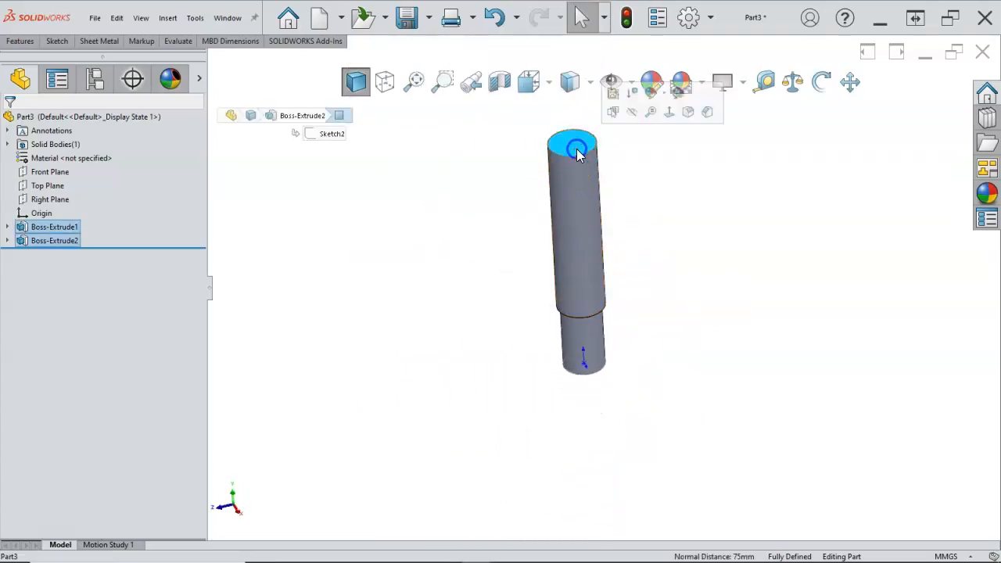
pyautogui.click(643, 222)
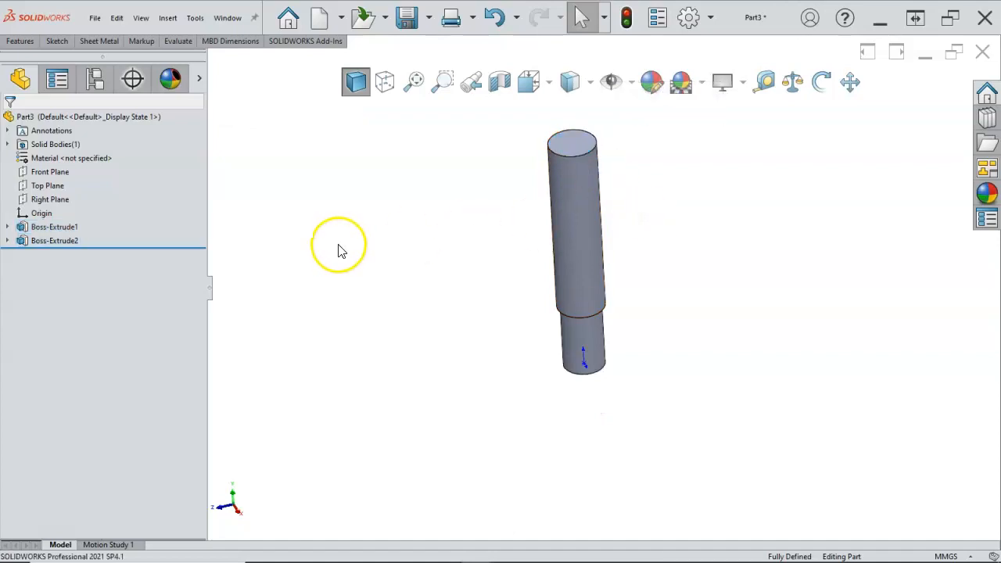
# Undo the offset-from-surface extrusion of the 14 mm circle.
pyautogui.hotkey('ctrl', 'z')
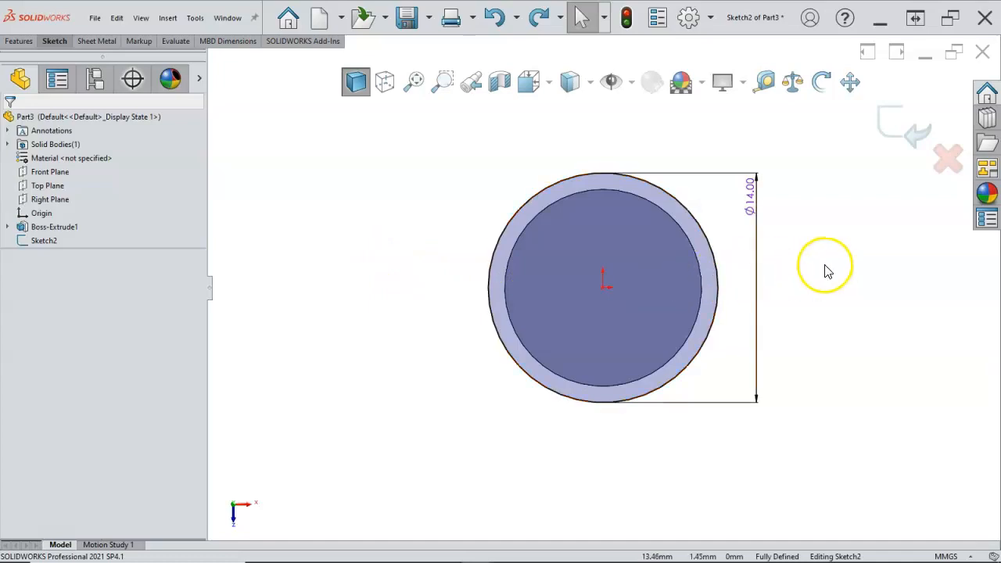
pyautogui.hotkey('ctrl', '7')
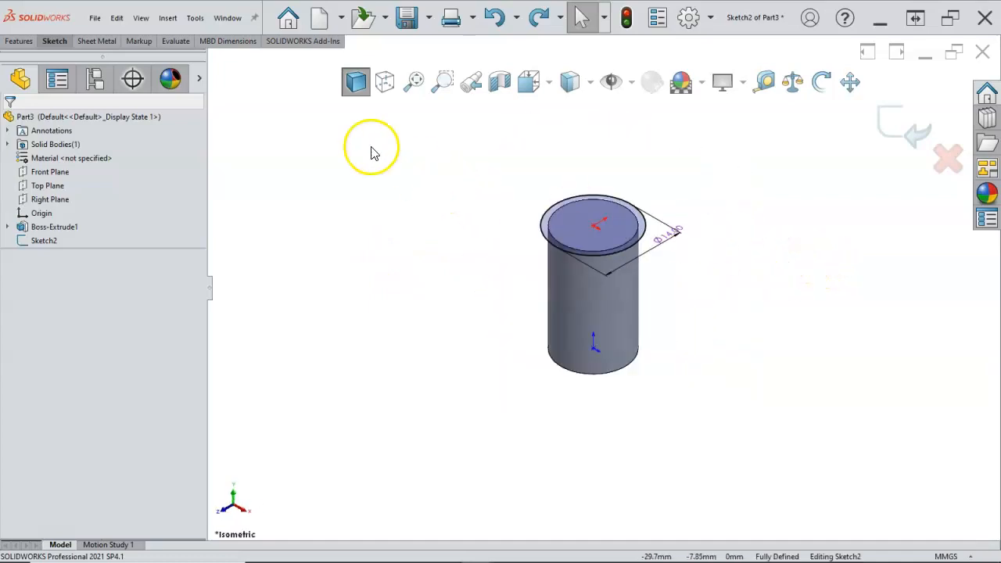
# Set up a boss extrusion of the 14 mm circle with the Offset From Surface end condition, referenced to the cylinder's bottom face.
pyautogui.rightClick(393, 216)
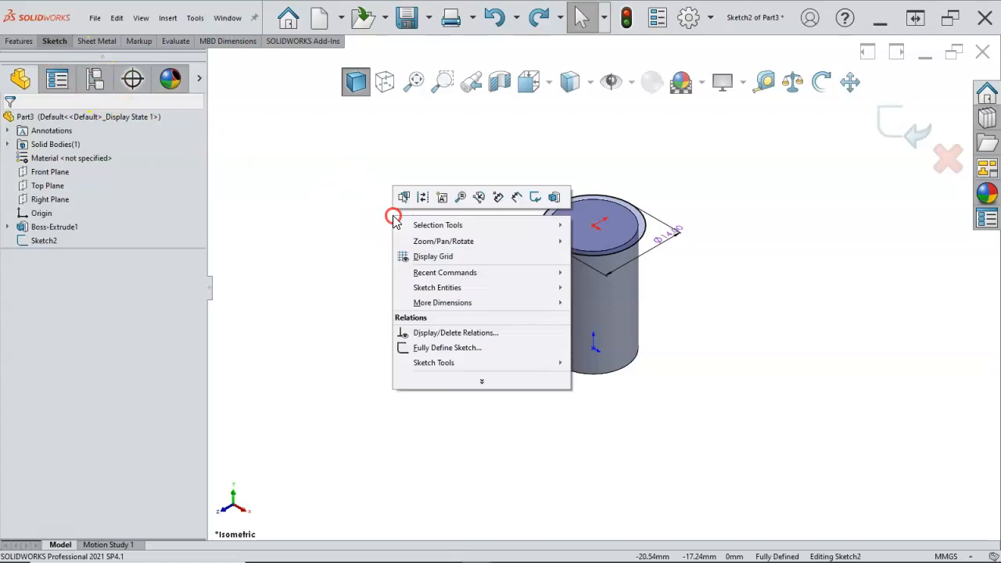
pyautogui.click(553, 197)
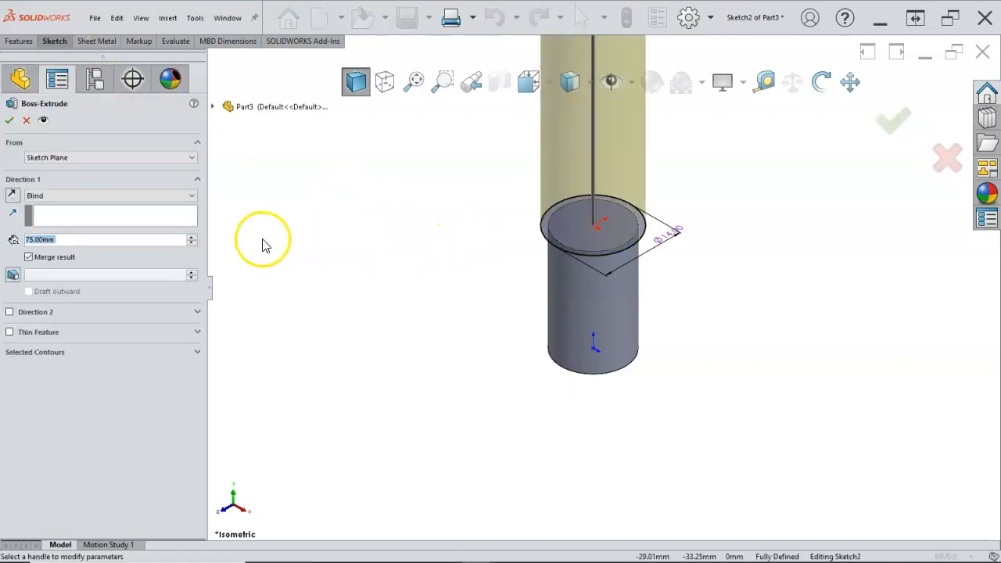
pyautogui.click(146, 196)
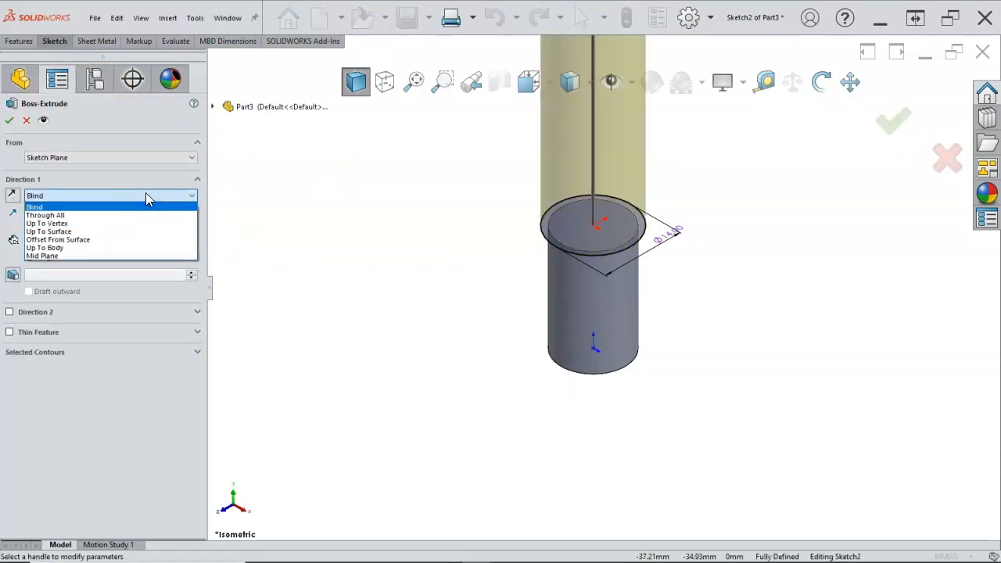
pyautogui.click(100, 240)
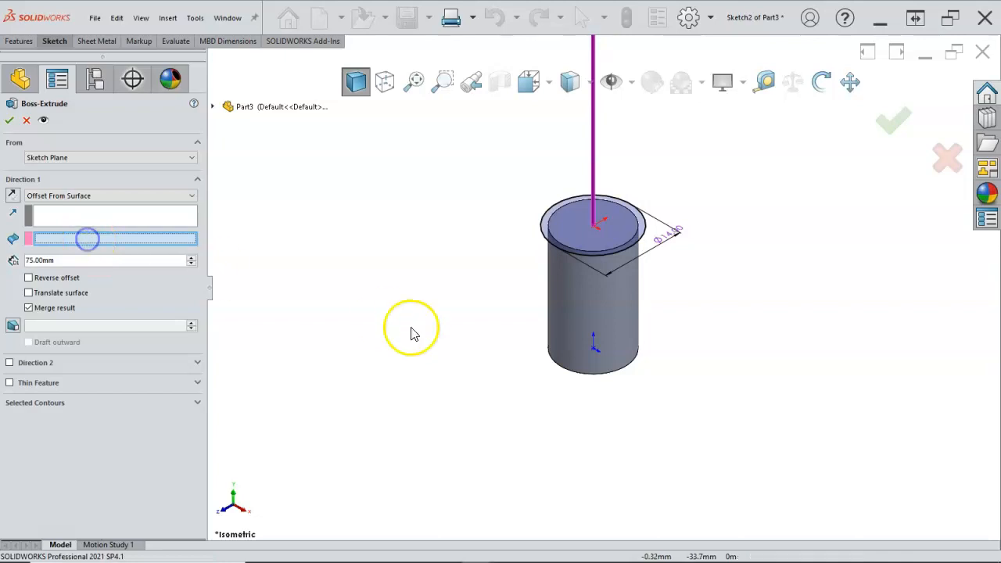
pyautogui.moveTo(435, 339); pyautogui.dragTo(472, 435, button='middle')
pyautogui.click(578, 348)
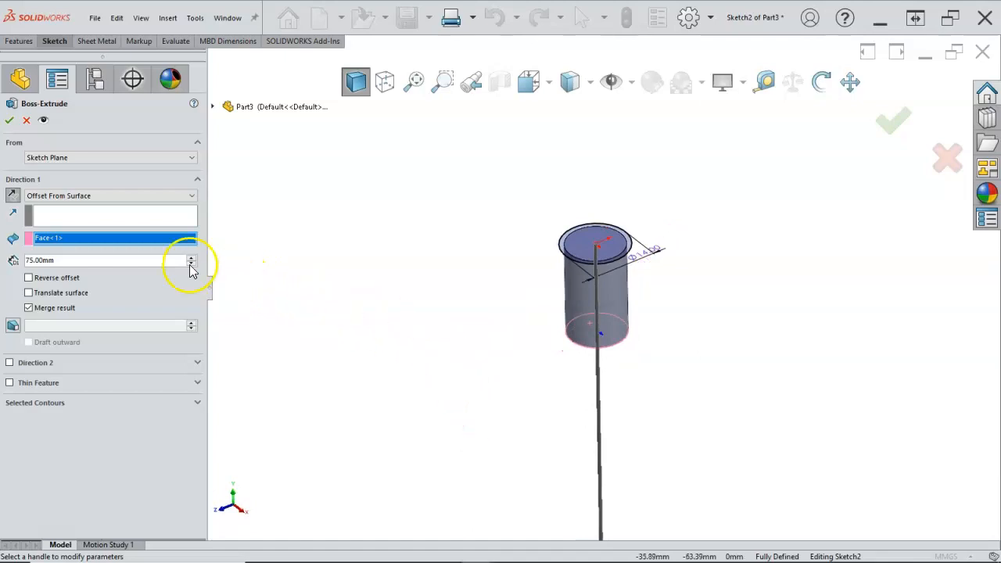
# Flip the extrusion to run upward away from the cylinder and complete the boss with a 75 mm offset.
pyautogui.click(11, 196)
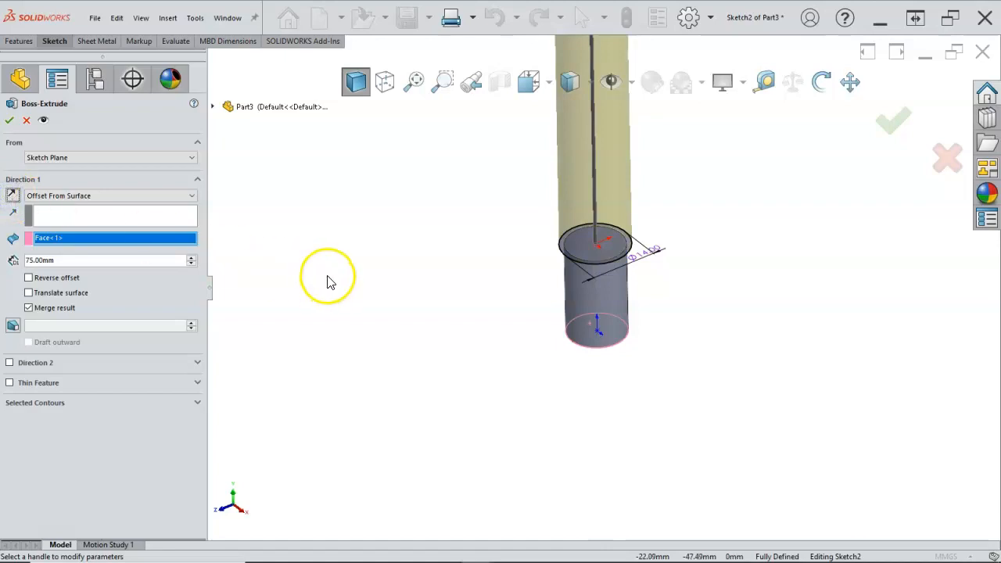
pyautogui.scroll(2, 486, 194)
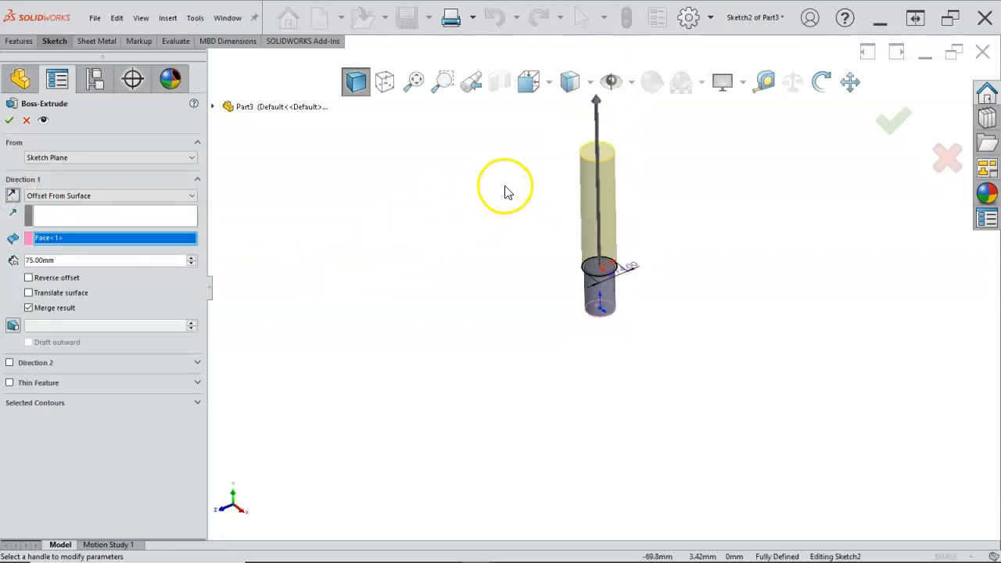
pyautogui.scroll(-1, 505, 189)
pyautogui.scroll(-2, 667, 248)
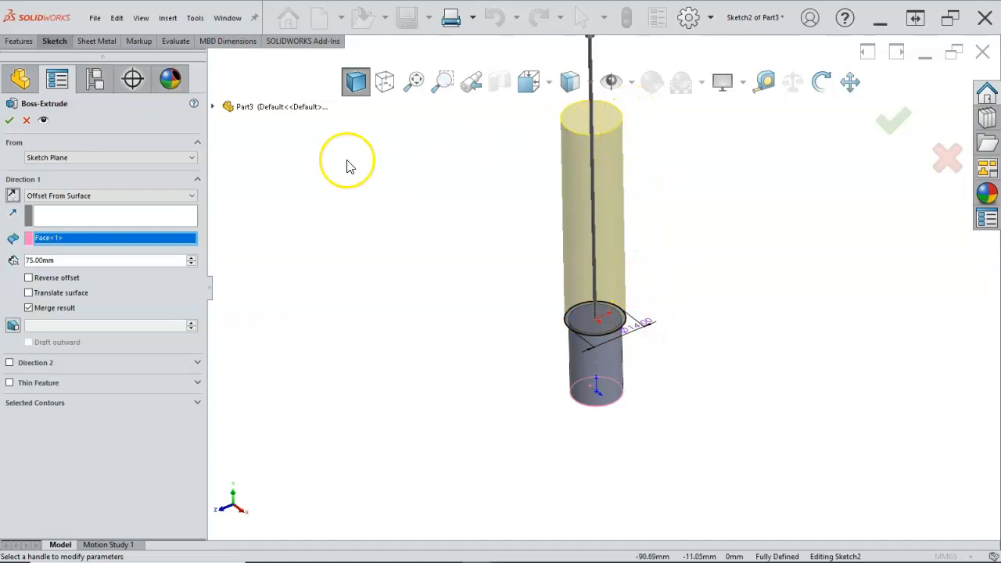
pyautogui.click(10, 121)
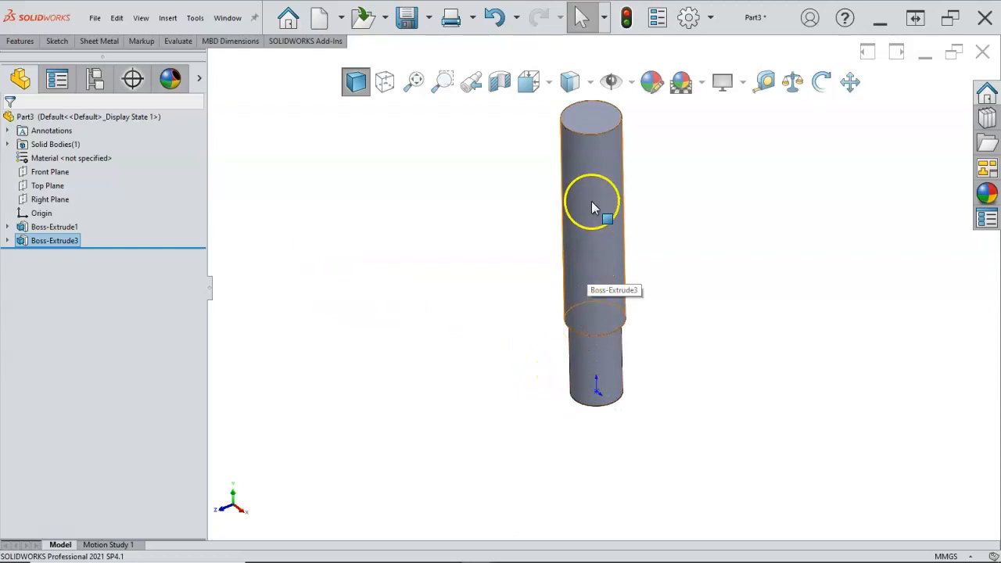
# Sketch a center rectangle about 9.34 by 9.27 mm on the shaft's top face, centred on the origin.
pyautogui.scroll(1, 474, 240)
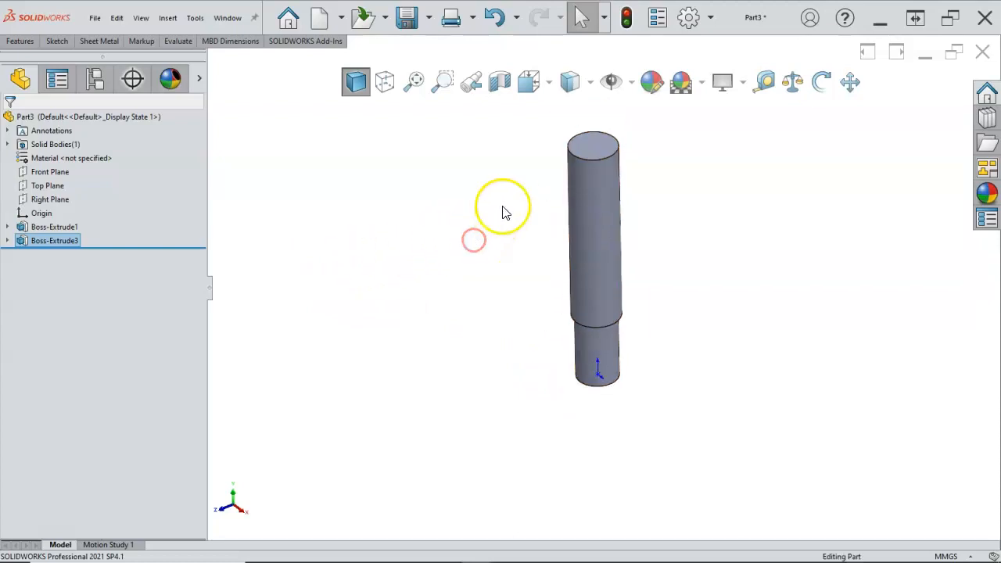
pyautogui.click(601, 141)
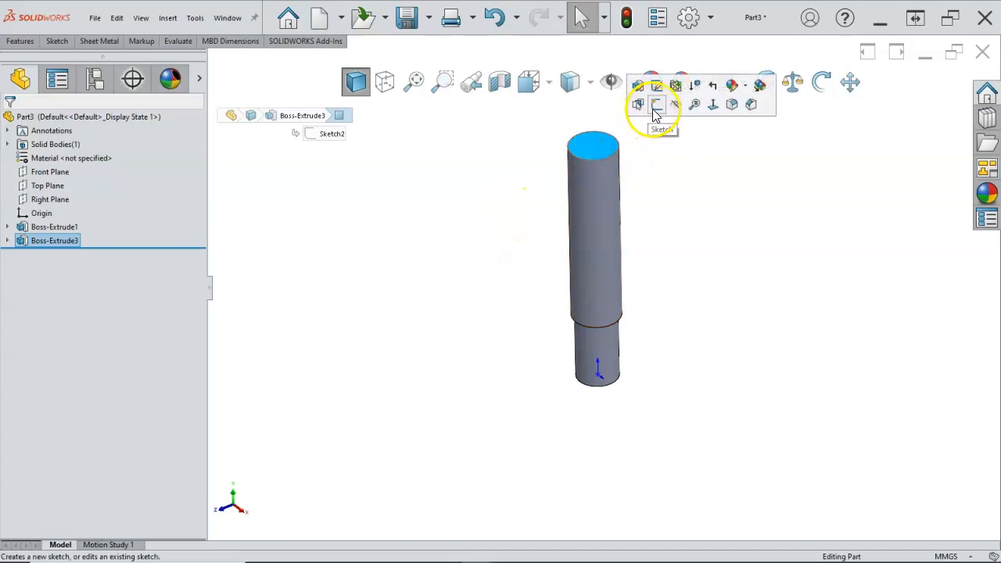
pyautogui.click(655, 104)
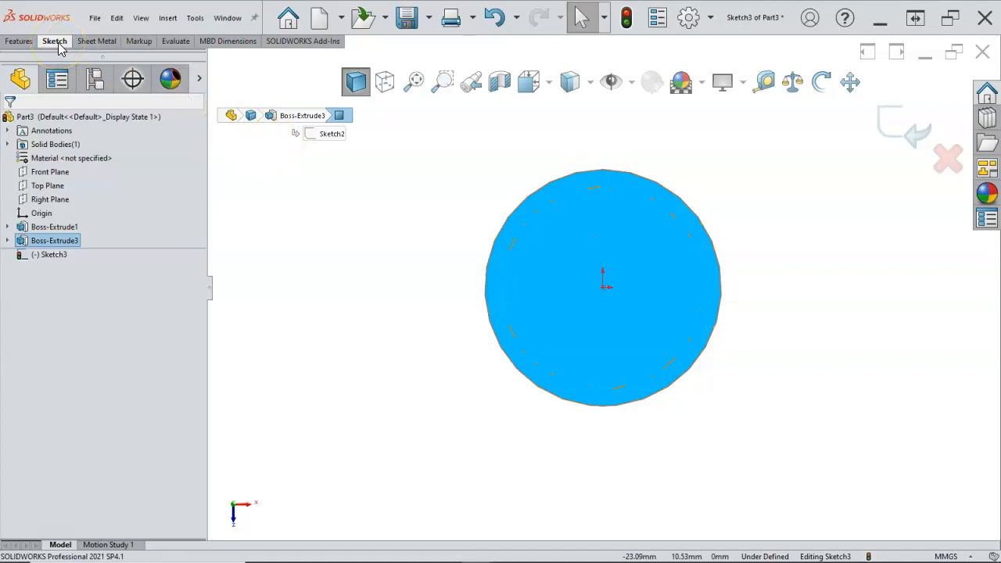
pyautogui.click(63, 47)
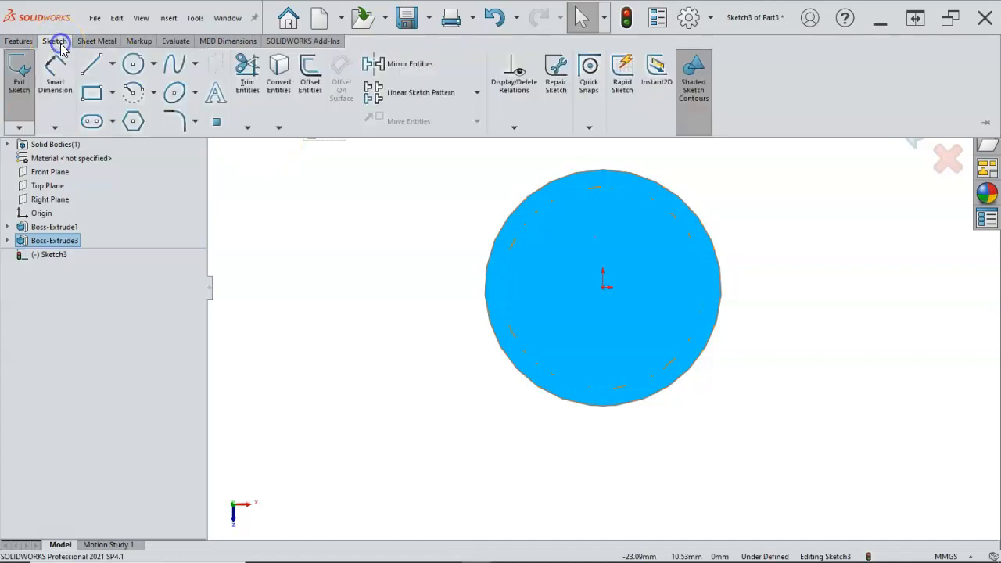
pyautogui.click(112, 92)
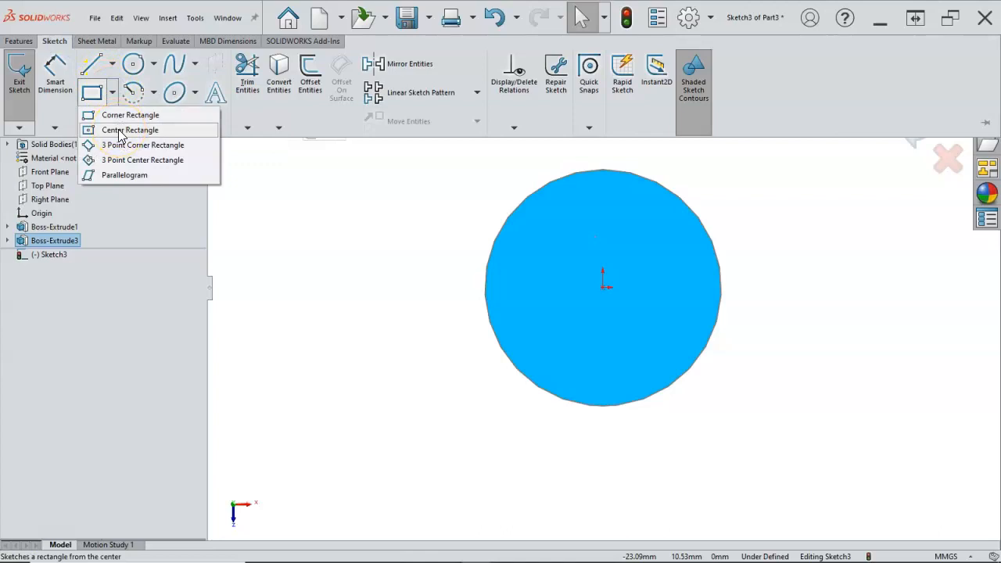
pyautogui.click(119, 131)
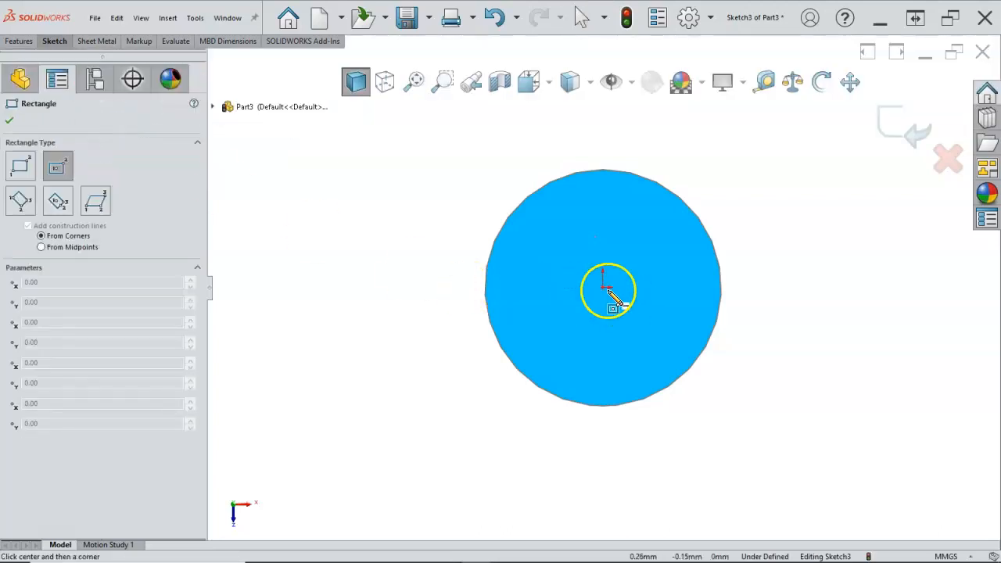
pyautogui.click(604, 287)
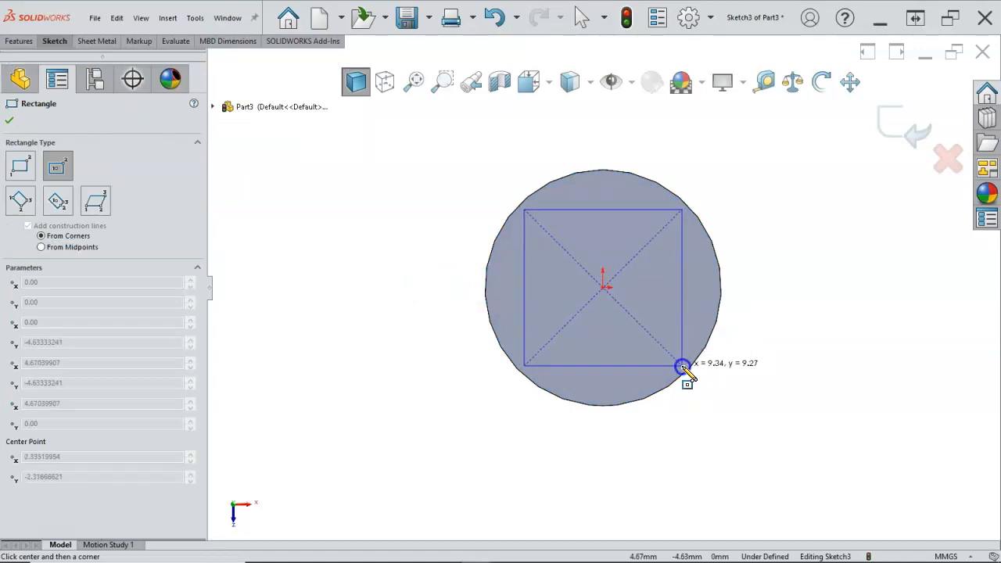
pyautogui.click(682, 365)
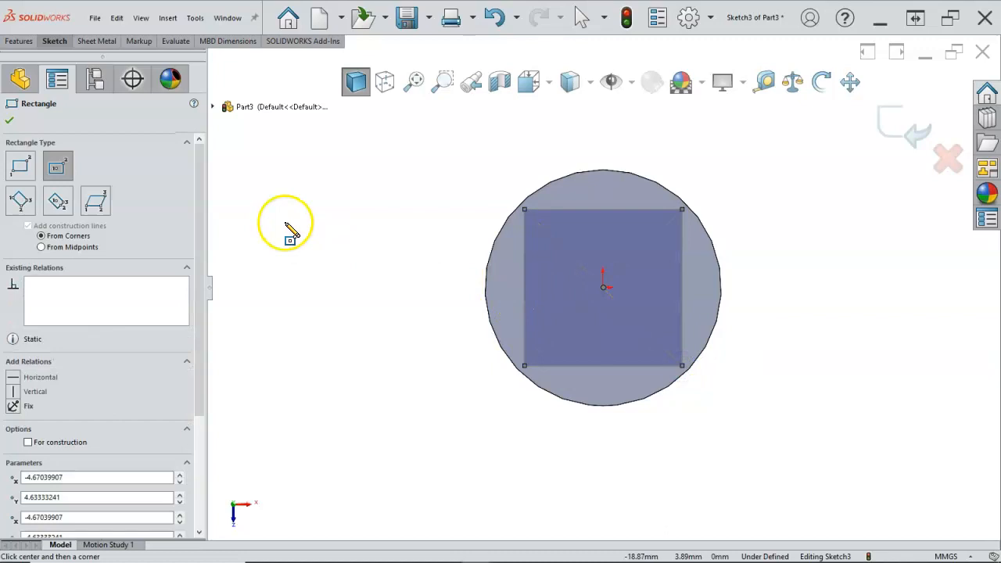
pyautogui.click(55, 178)
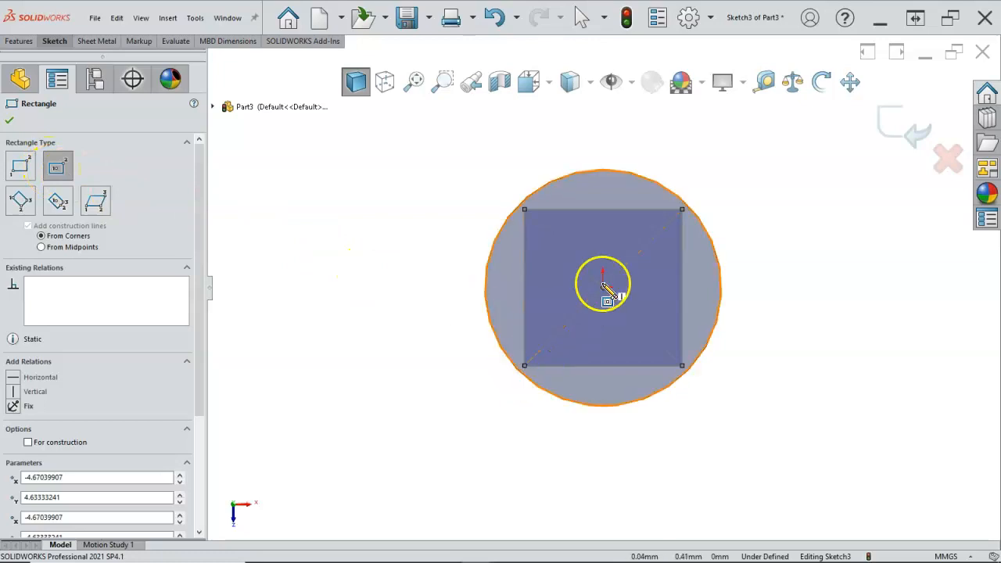
pyautogui.click(396, 190)
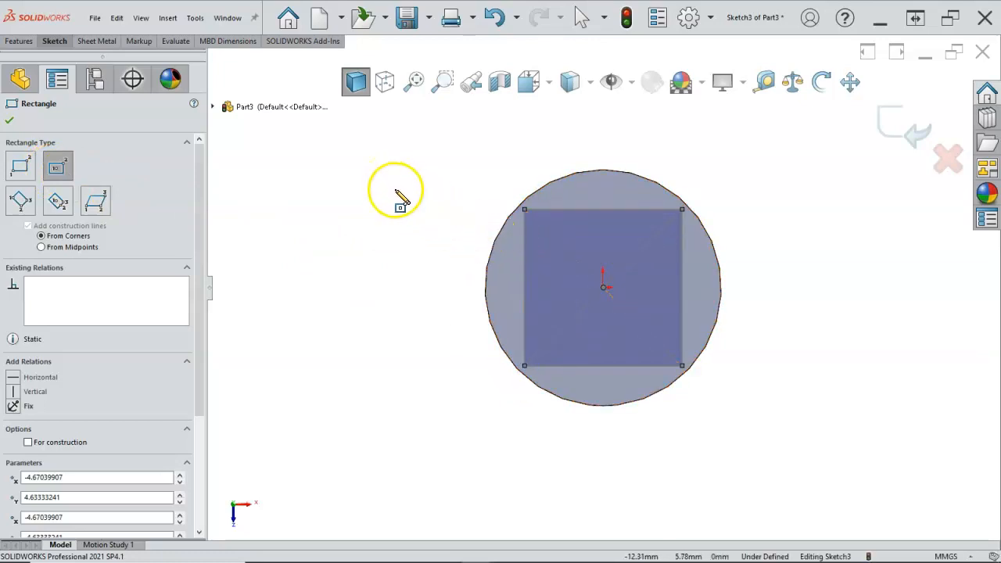
# Dimension the rectangle's upper horizontal side to 9 mm and leave the dimension tool.
pyautogui.rightClick(399, 191)
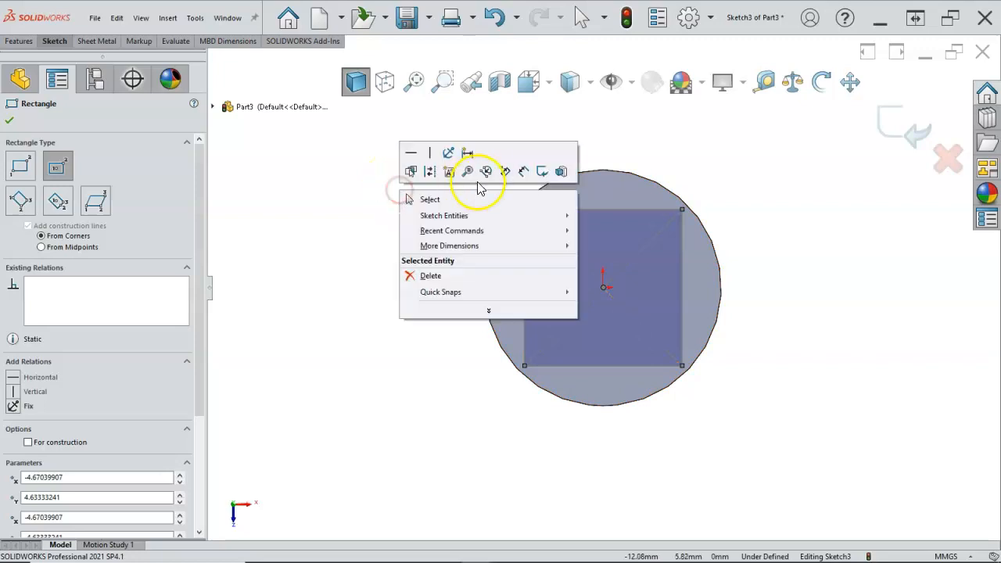
pyautogui.click(523, 173)
pyautogui.click(603, 211)
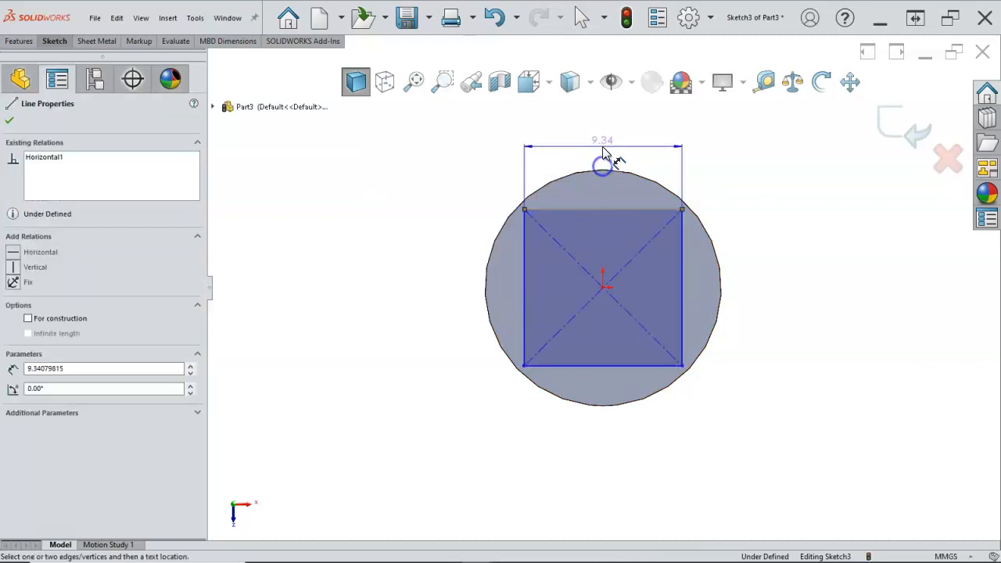
pyautogui.click(603, 150)
pyautogui.write('9')
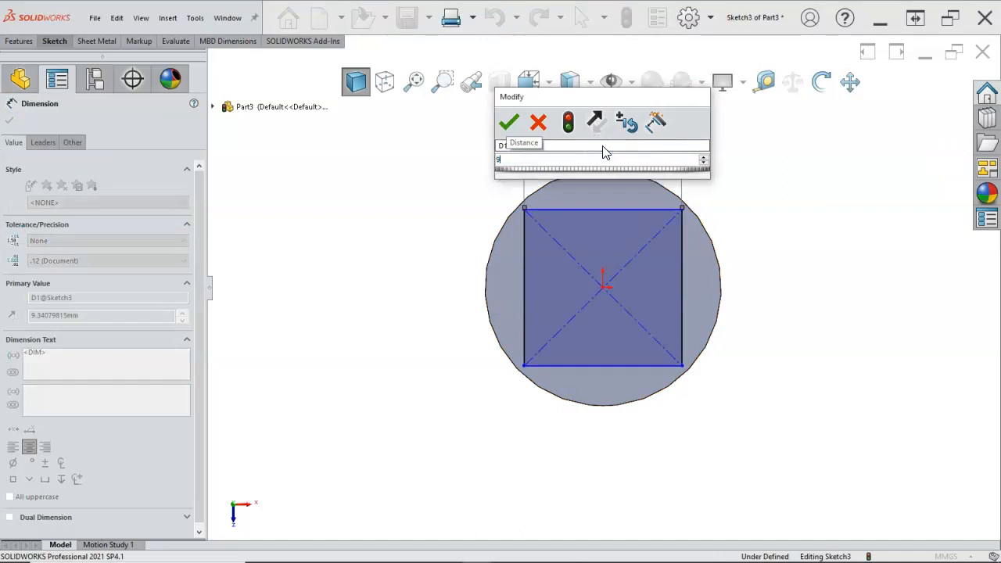
pyautogui.press('Return')
pyautogui.rightClick(434, 185)
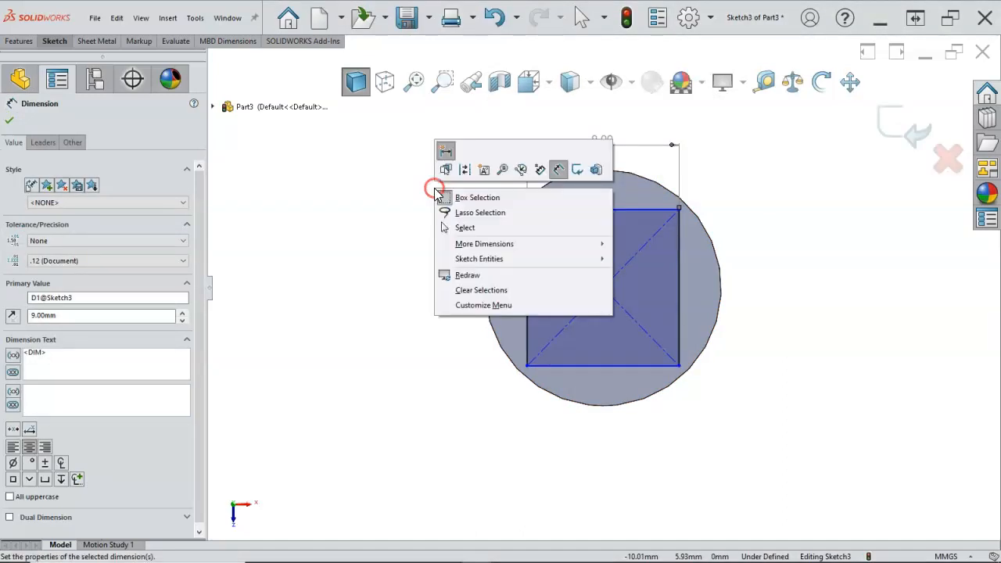
pyautogui.click(460, 224)
# Make the rectangle's vertical and horizontal sides equal in length with an Equal relation.
pyautogui.click(526, 269)
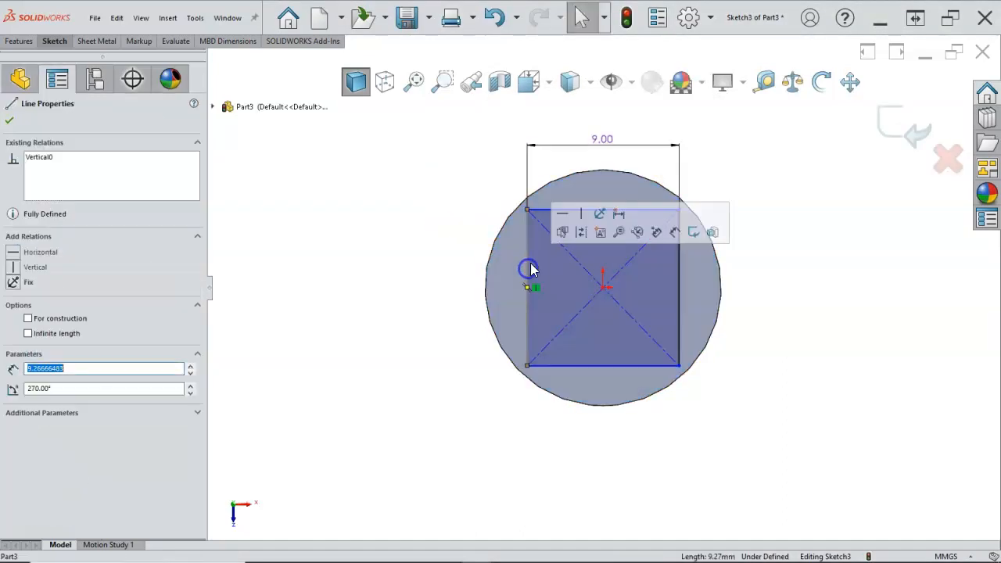
pyautogui.keyDown('ctrl'); pyautogui.click(552, 209); pyautogui.keyUp('ctrl')
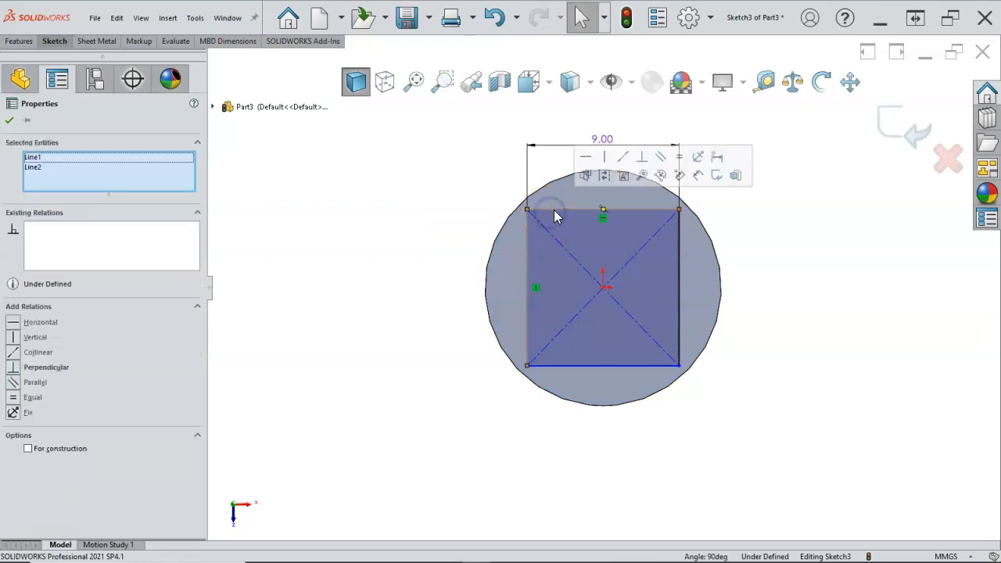
pyautogui.click(678, 156)
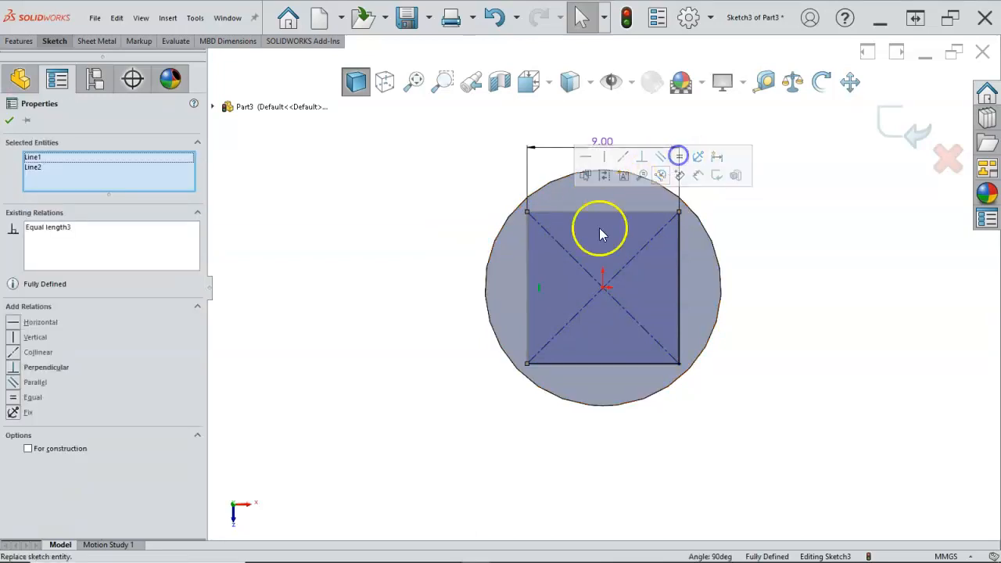
pyautogui.click(443, 258)
pyautogui.moveTo(476, 261)
pyautogui.mouseDown(button='middle')
pyautogui.moveTo(491, 284)
pyautogui.moveTo(505, 251)
pyautogui.moveTo(486, 220)
pyautogui.moveTo(490, 240)
pyautogui.mouseUp(button='middle')
pyautogui.scroll(5, 490, 241)
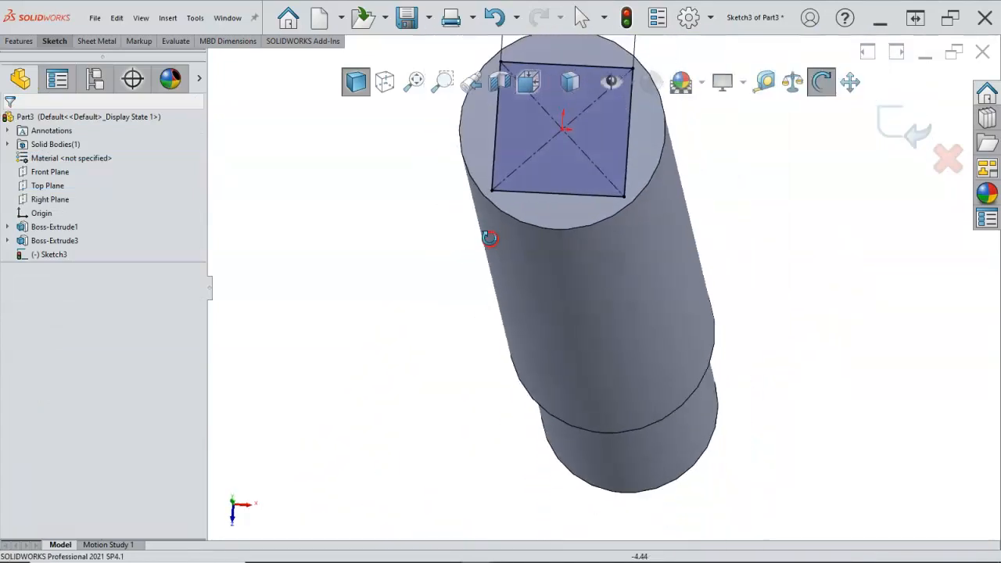
pyautogui.scroll(-3, 606, 211)
pyautogui.scroll(-2, 621, 223)
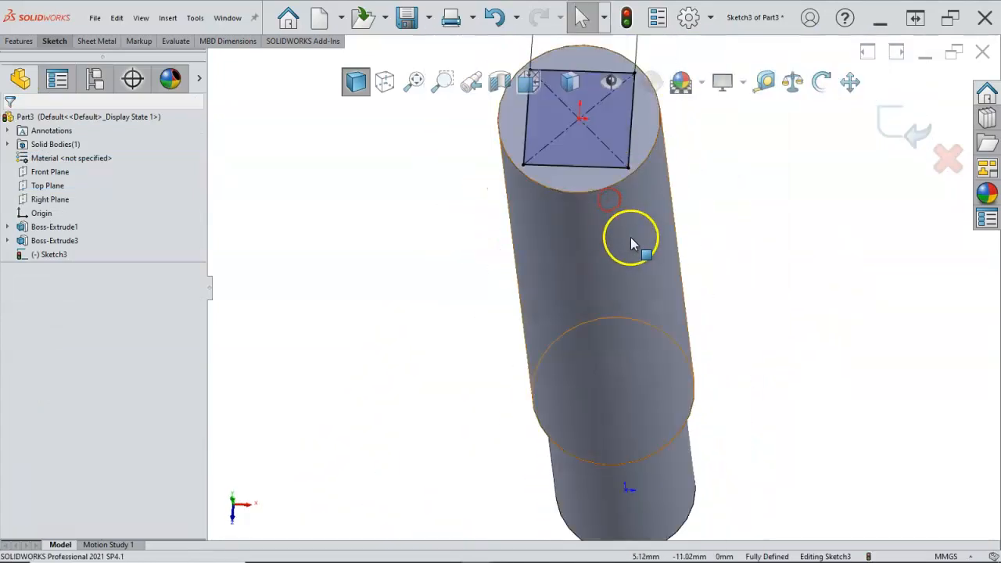
pyautogui.scroll(5, 630, 237)
pyautogui.scroll(-3, 664, 270)
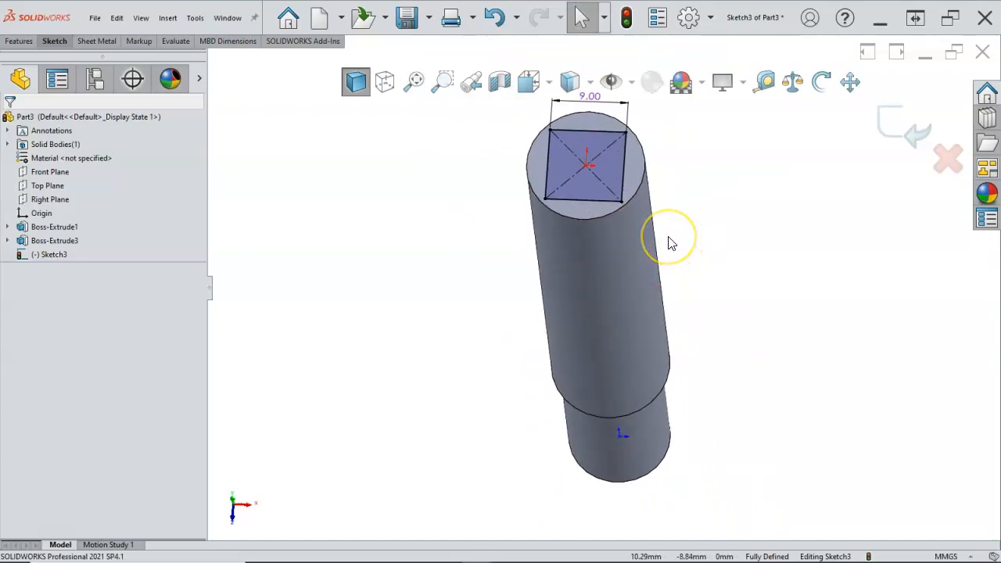
pyautogui.scroll(3, 669, 242)
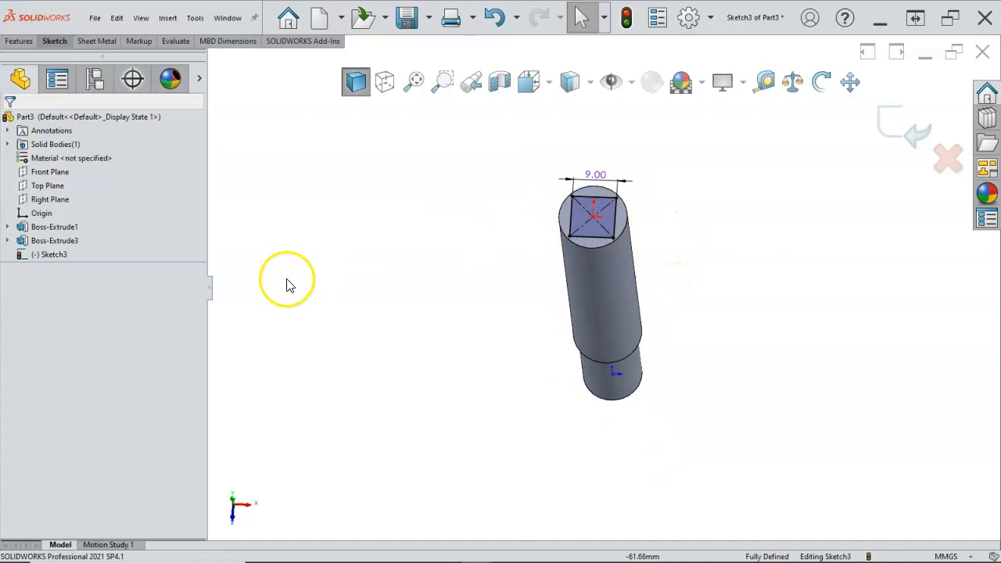
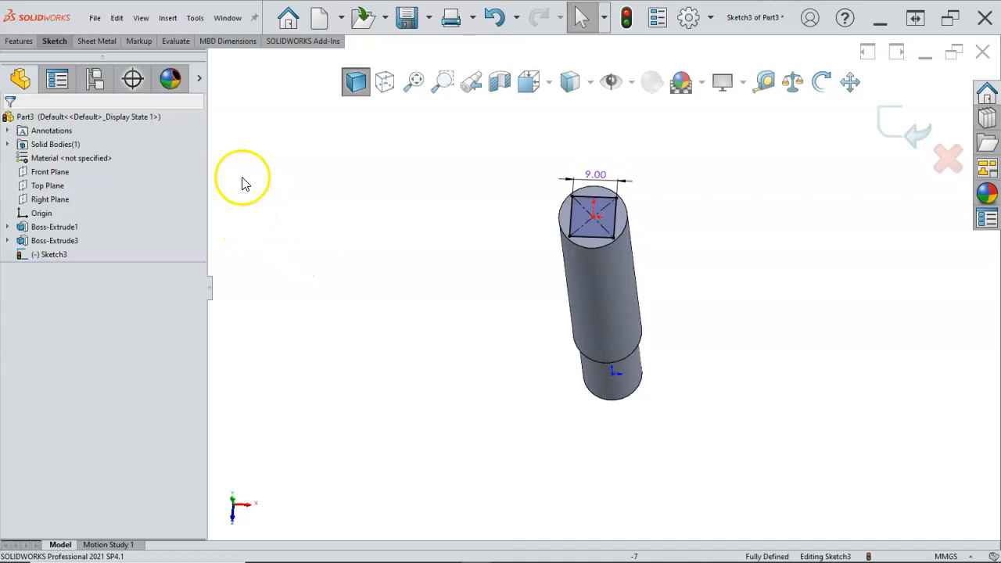
pyautogui.rightClick(435, 272)
pyautogui.click(597, 254)
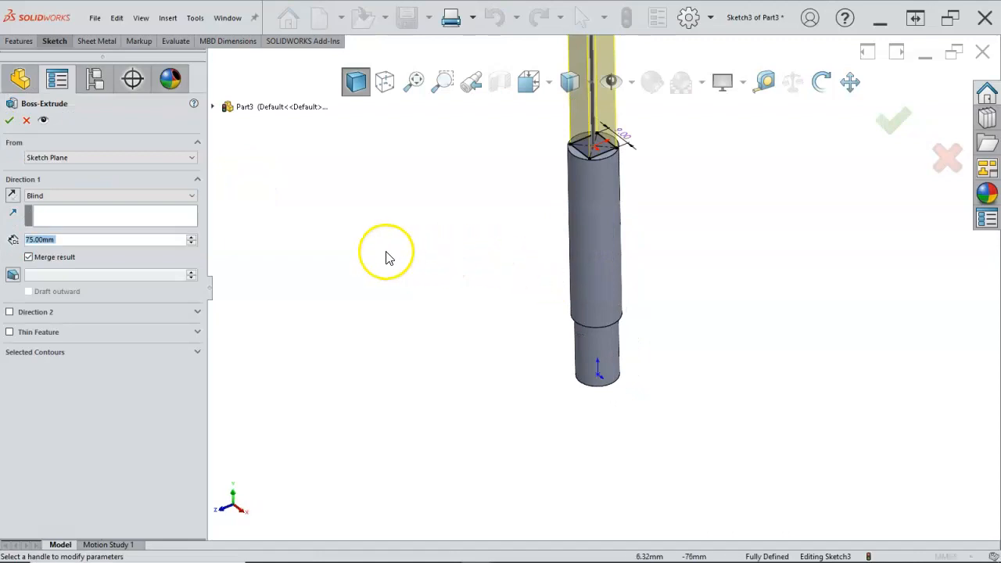
pyautogui.click(26, 121)
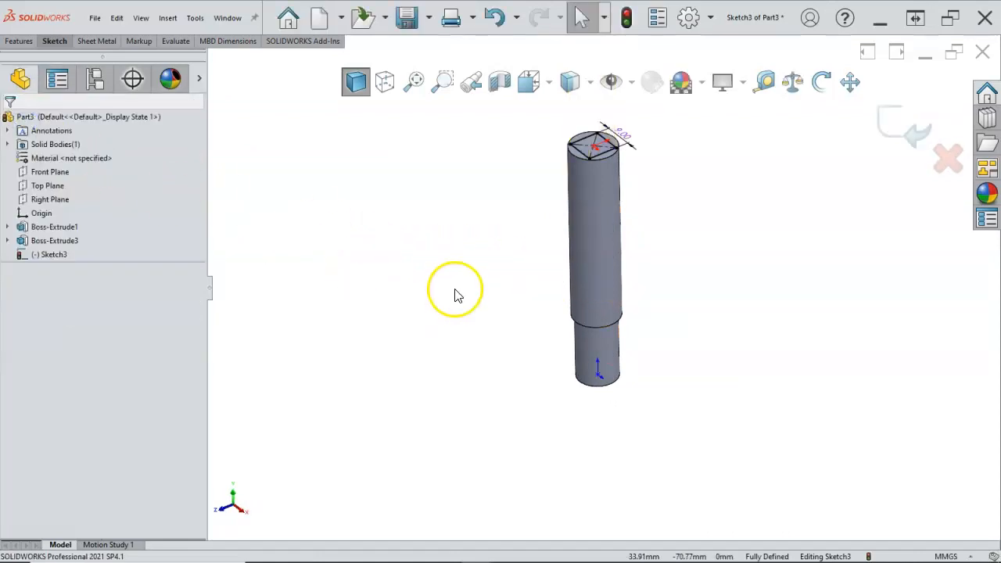
# Extrude-cut the shaft's top end 15 mm deep from the square sketch, flipping the side to cut so material outside the square is removed.
pyautogui.click(905, 130)
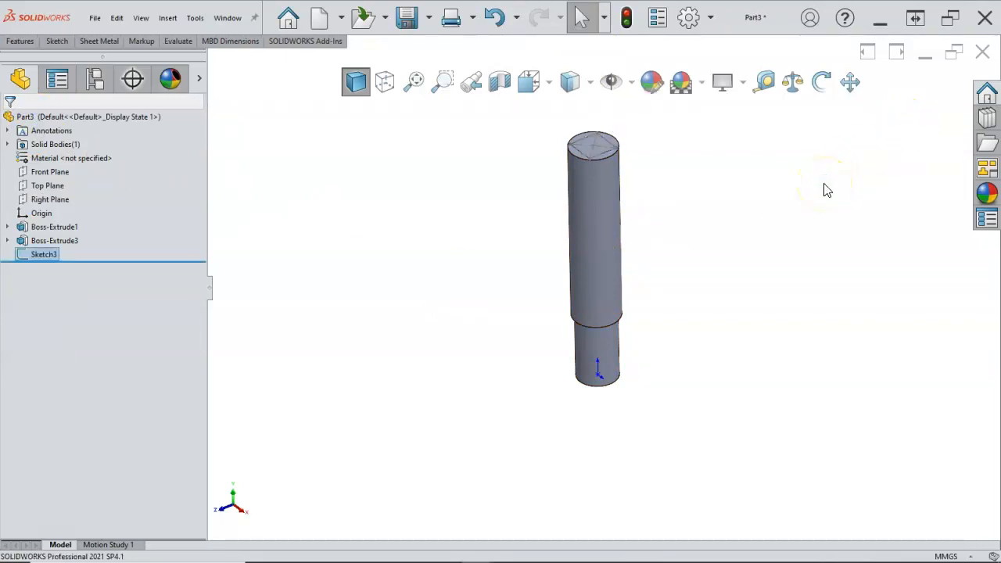
pyautogui.press('s')
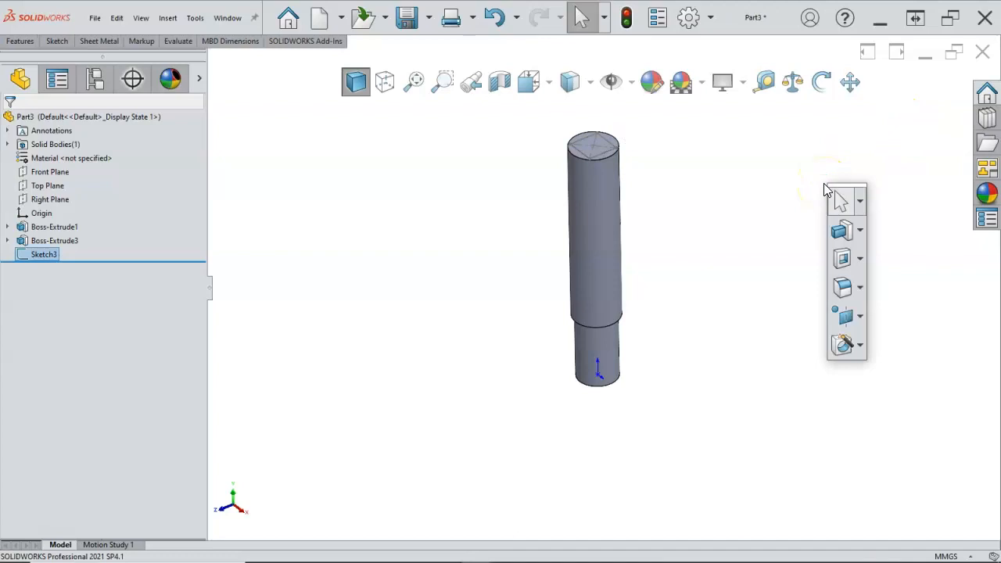
pyautogui.click(844, 264)
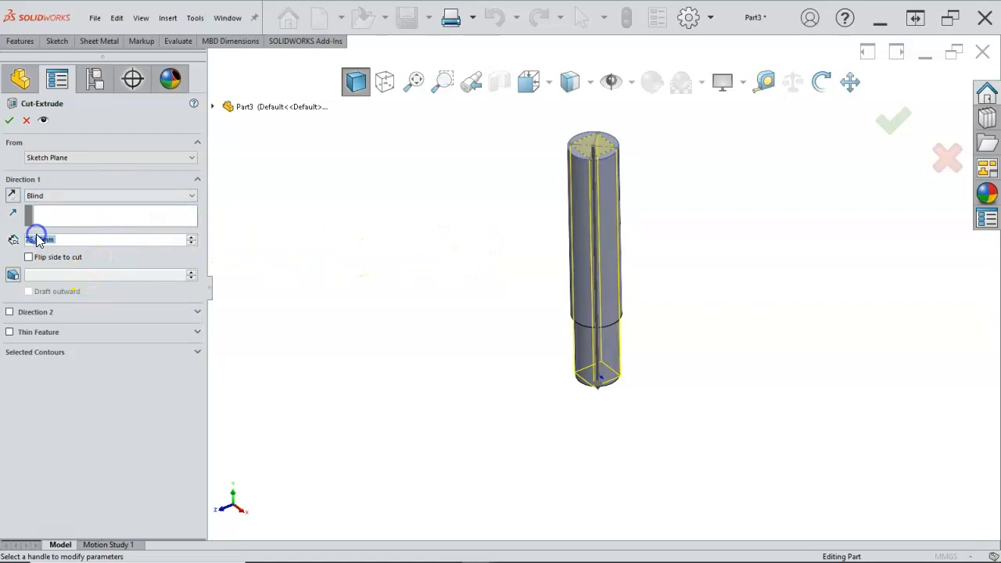
pyautogui.write('15')
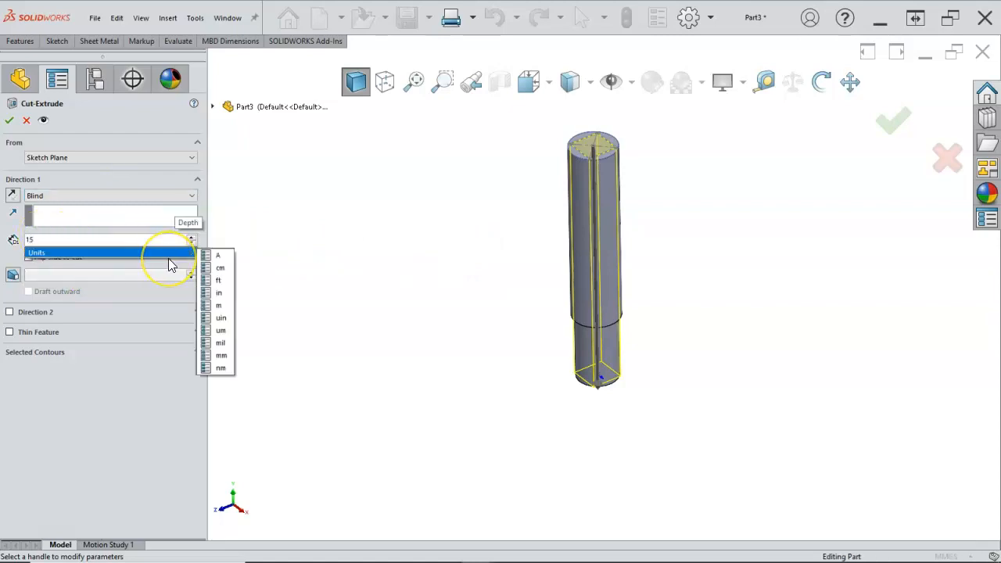
pyautogui.press('Return')
pyautogui.click(68, 219)
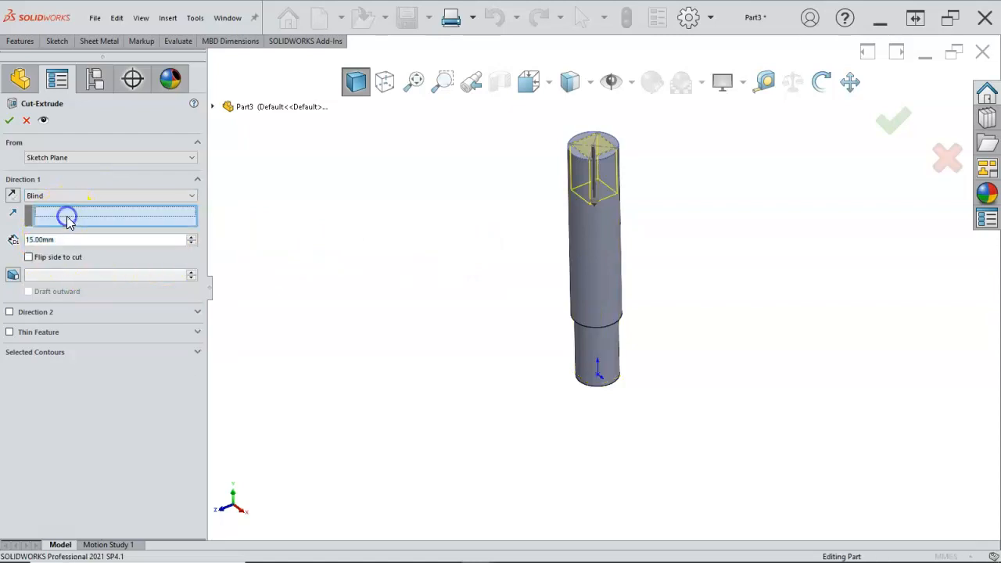
pyautogui.click(30, 259)
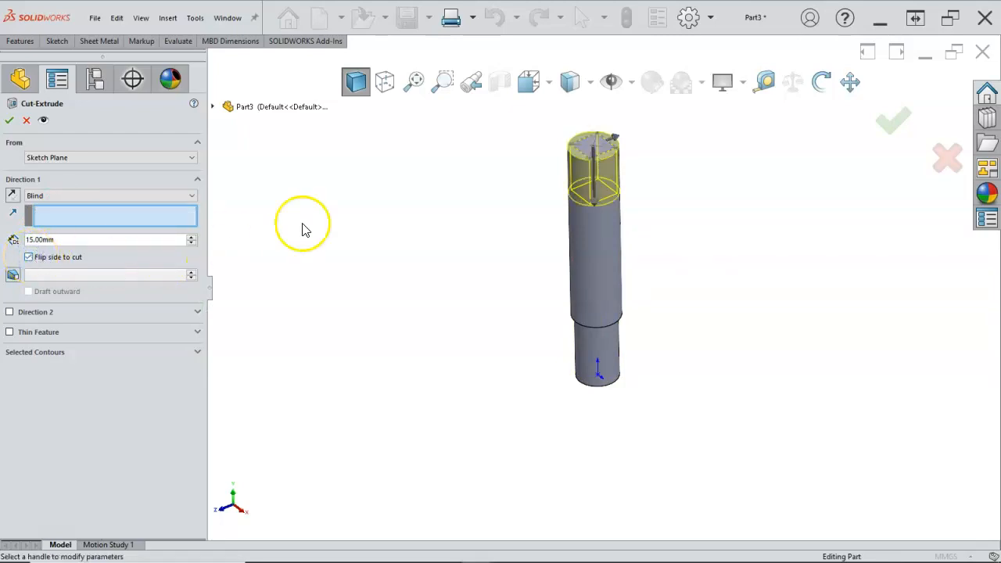
pyautogui.scroll(-4, 590, 140)
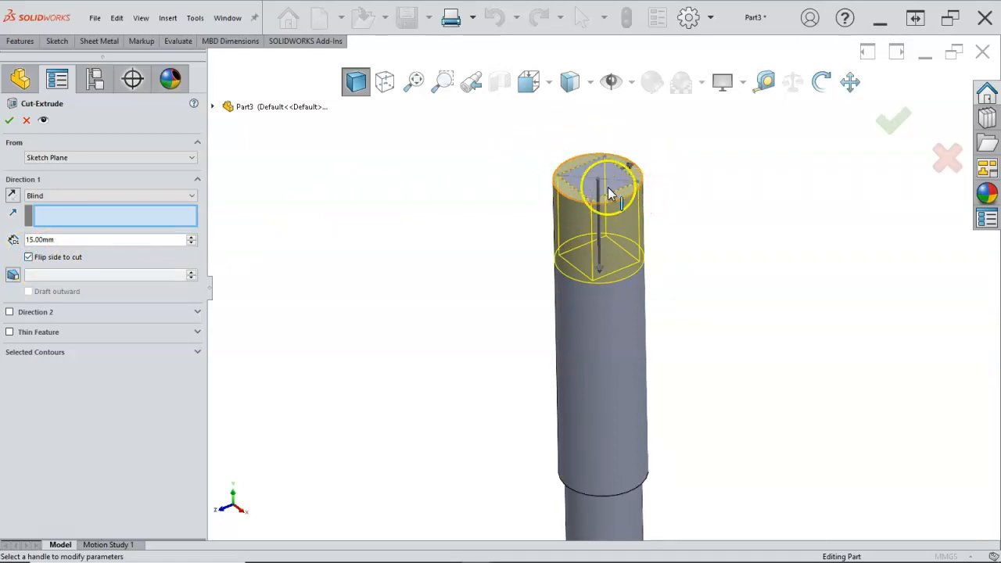
pyautogui.click(10, 121)
pyautogui.click(318, 212)
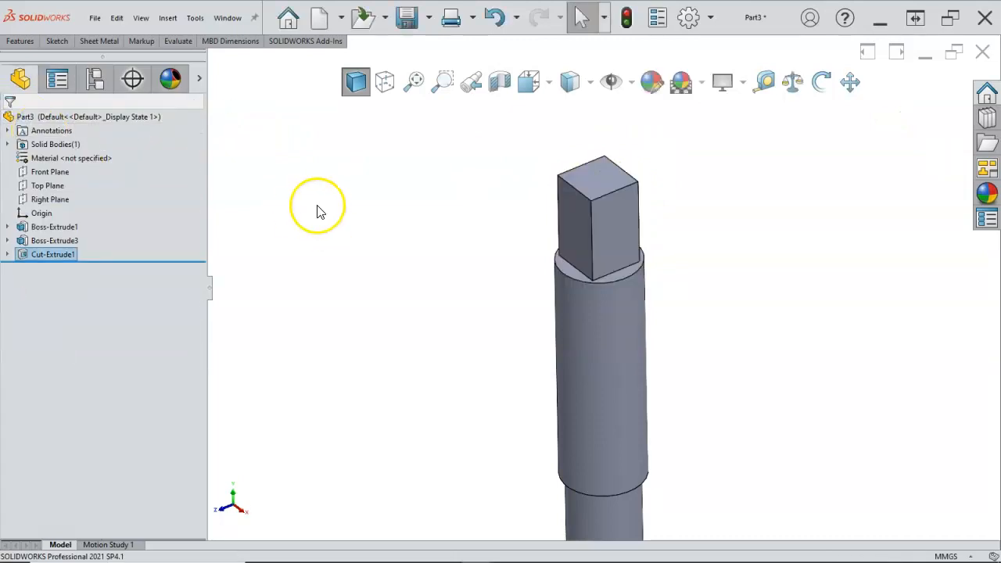
# Chamfer the circular bottom edge of the shaft with a distance of 3 mm at 45 degrees.
pyautogui.press('f')
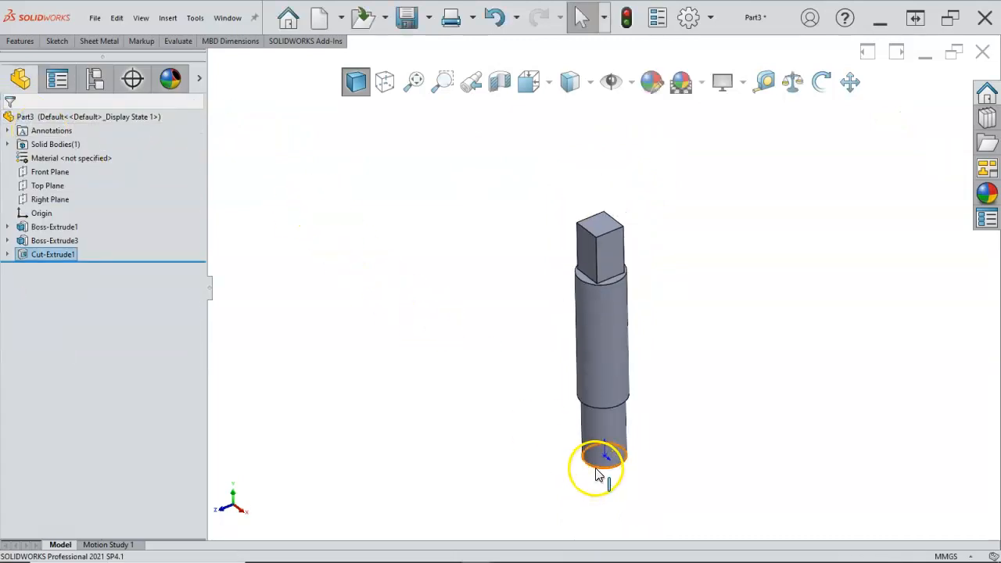
pyautogui.click(596, 471)
pyautogui.click(725, 432)
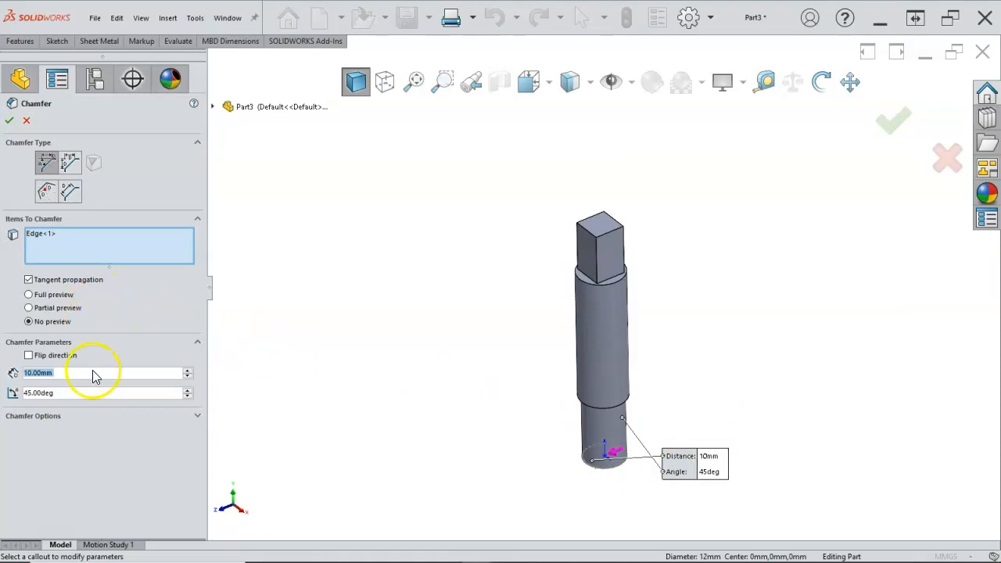
pyautogui.write('3')
pyautogui.press('Tab')
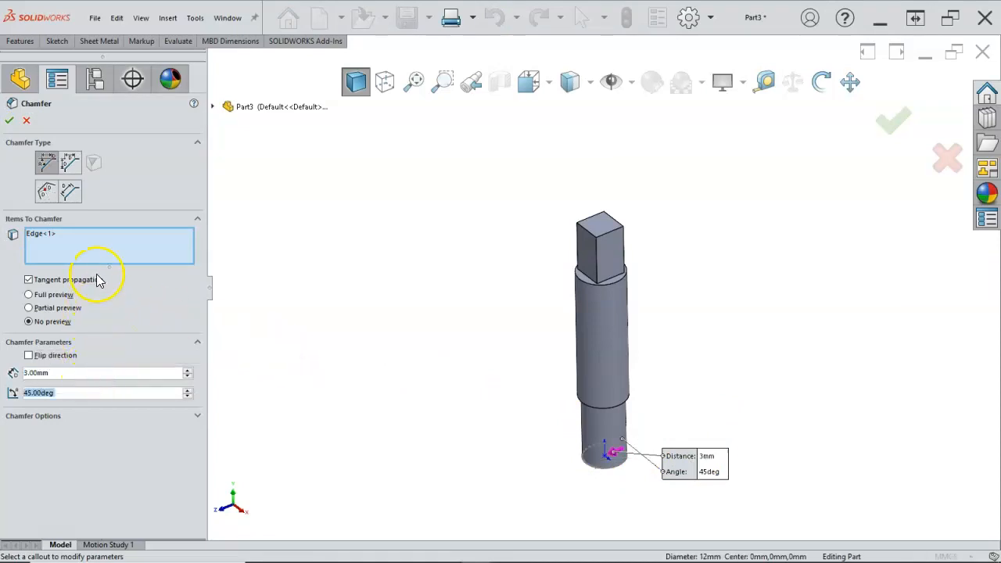
pyautogui.click(10, 122)
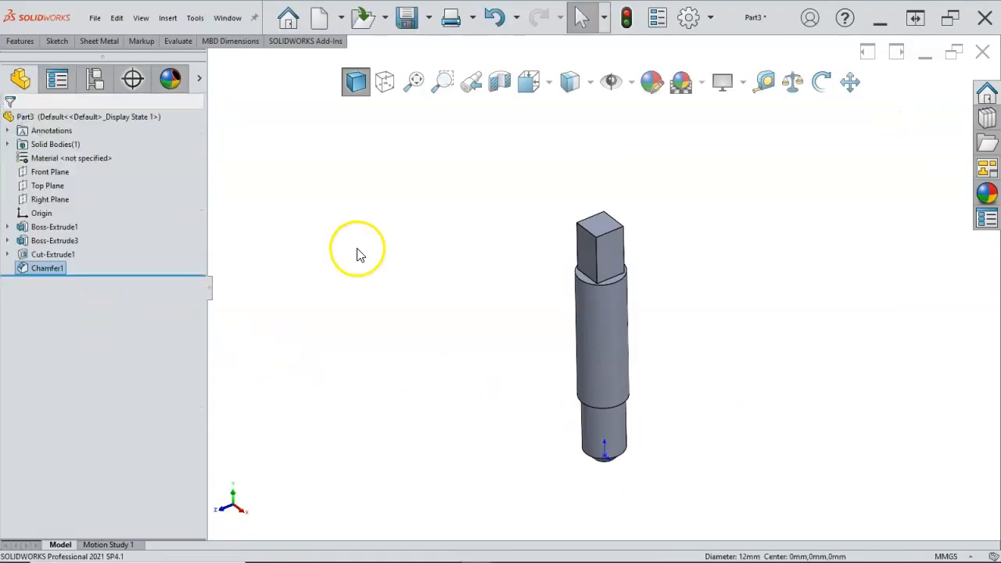
# Save the part as Pivot Pin in the Assignment 6 folder and create a new part document.
pyautogui.click(408, 25)
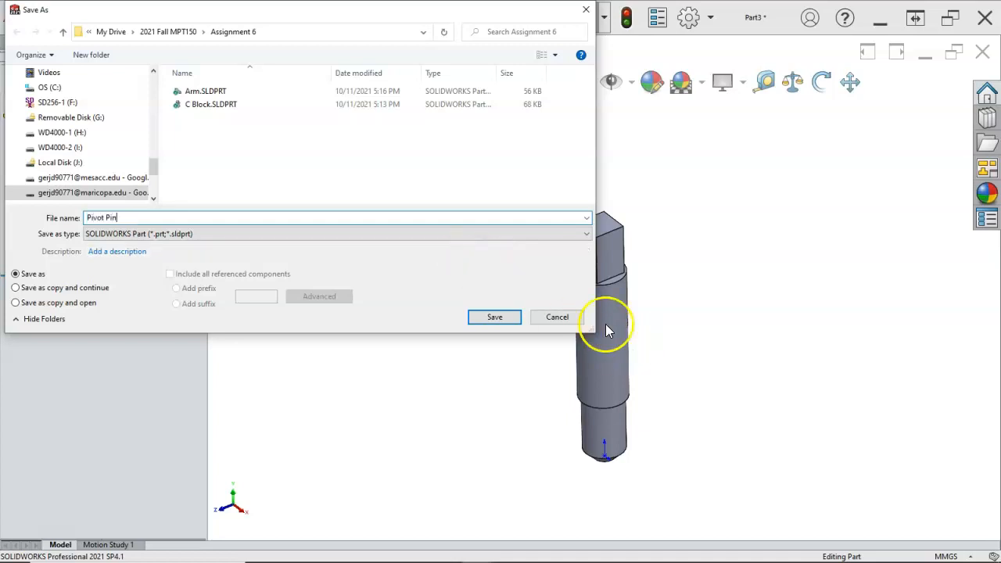
pyautogui.click(494, 318)
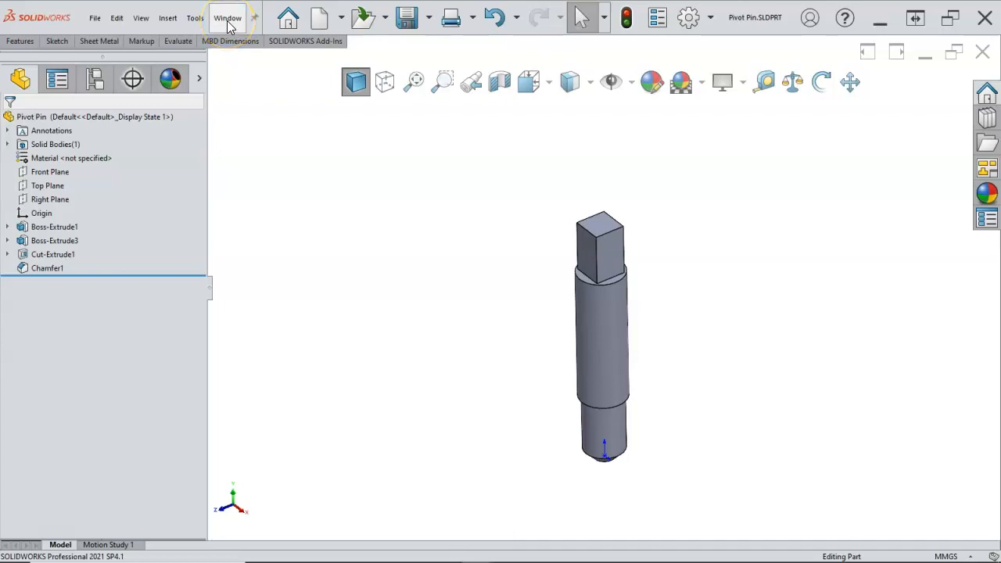
pyautogui.click(314, 21)
pyautogui.doubleClick(255, 125)
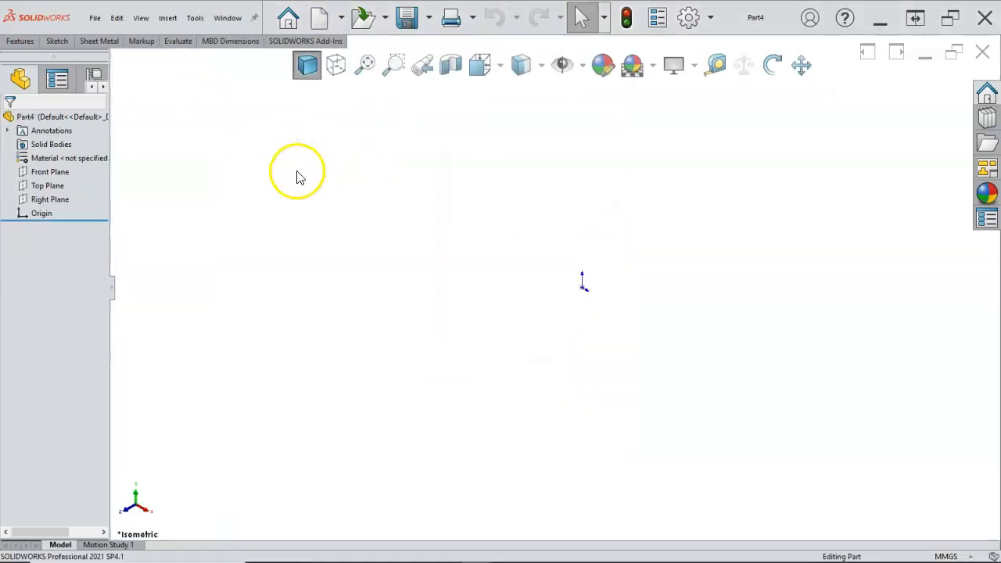
# Sketch a circle about 29 mm in diameter on the Top Plane, centred on the origin.
pyautogui.click(50, 172)
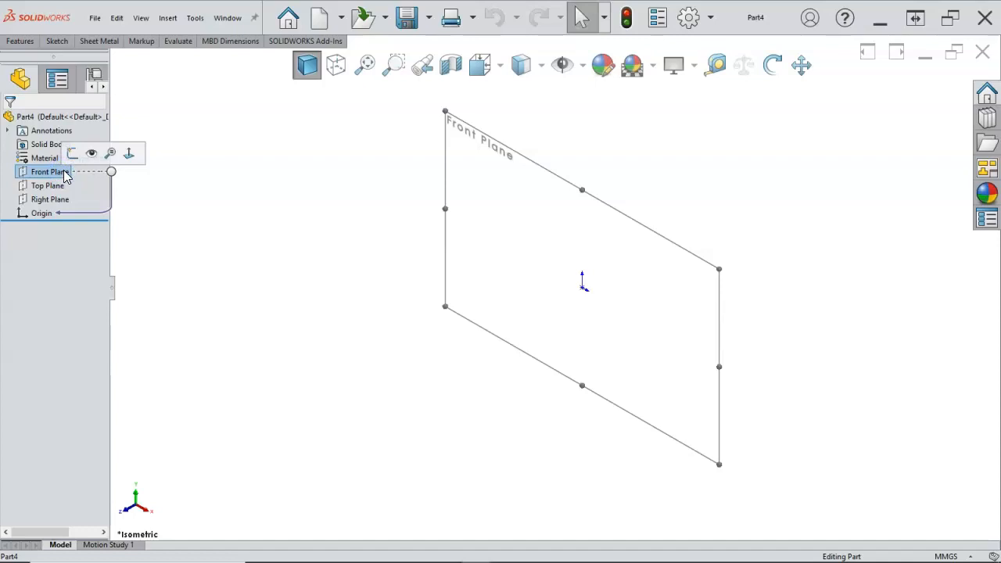
pyautogui.click(250, 239)
pyautogui.click(55, 188)
pyautogui.click(49, 188)
pyautogui.click(72, 170)
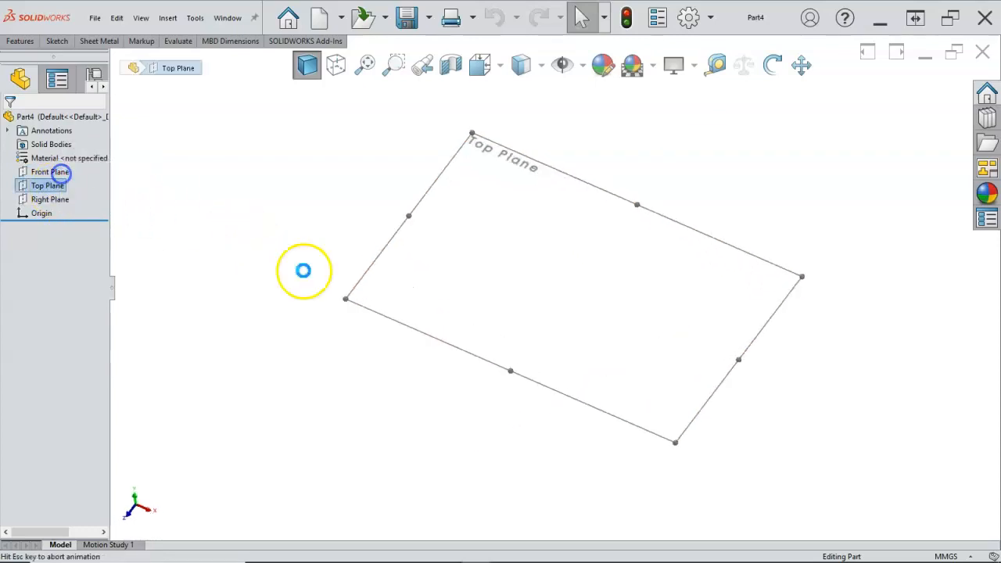
pyautogui.rightClick(421, 302)
pyautogui.click(393, 286)
pyautogui.press('s')
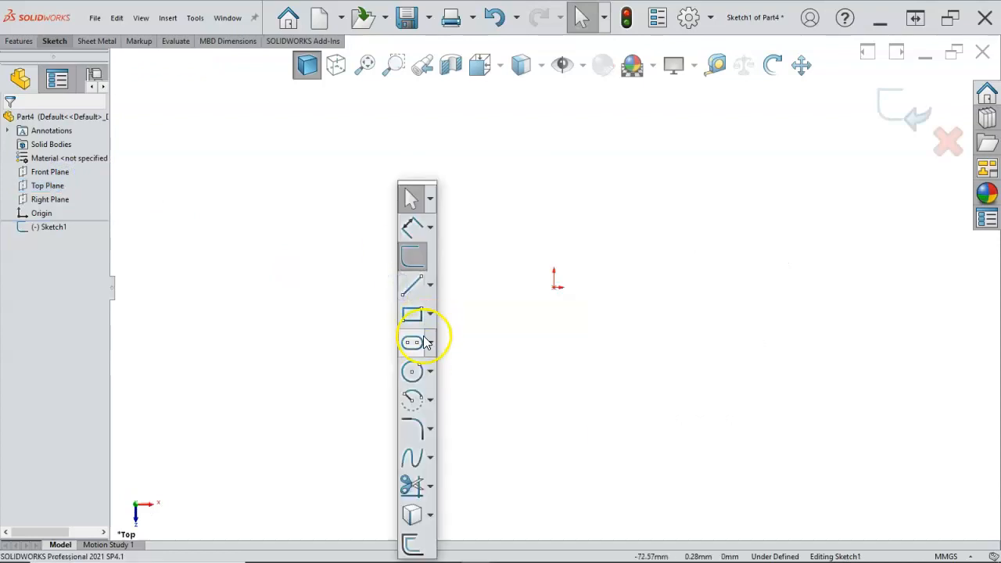
pyautogui.click(412, 371)
pyautogui.click(554, 287)
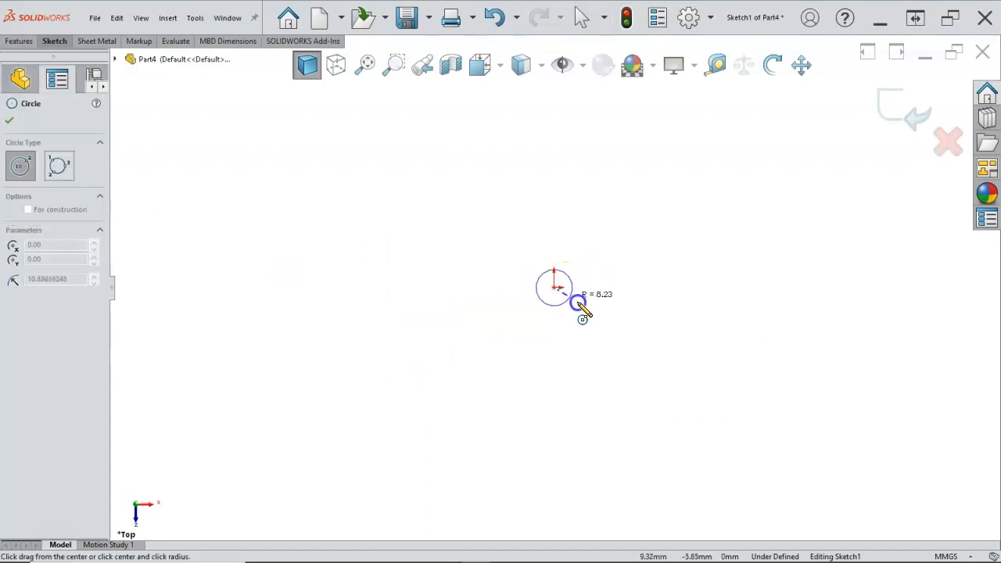
pyautogui.click(584, 308)
# Dimension the circle's diameter to 10 mm.
pyautogui.rightClick(610, 307)
pyautogui.click(733, 284)
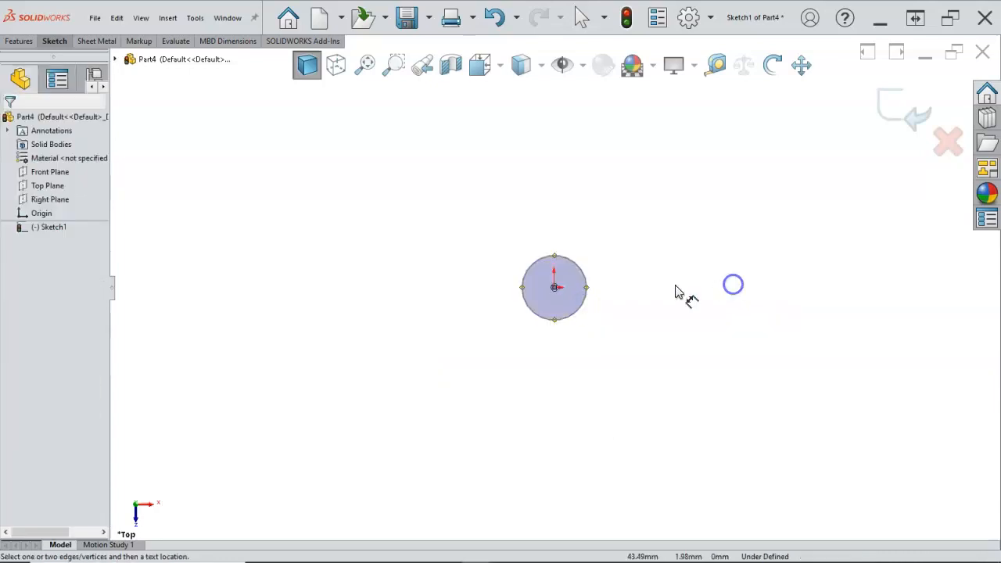
pyautogui.click(588, 283)
pyautogui.click(672, 280)
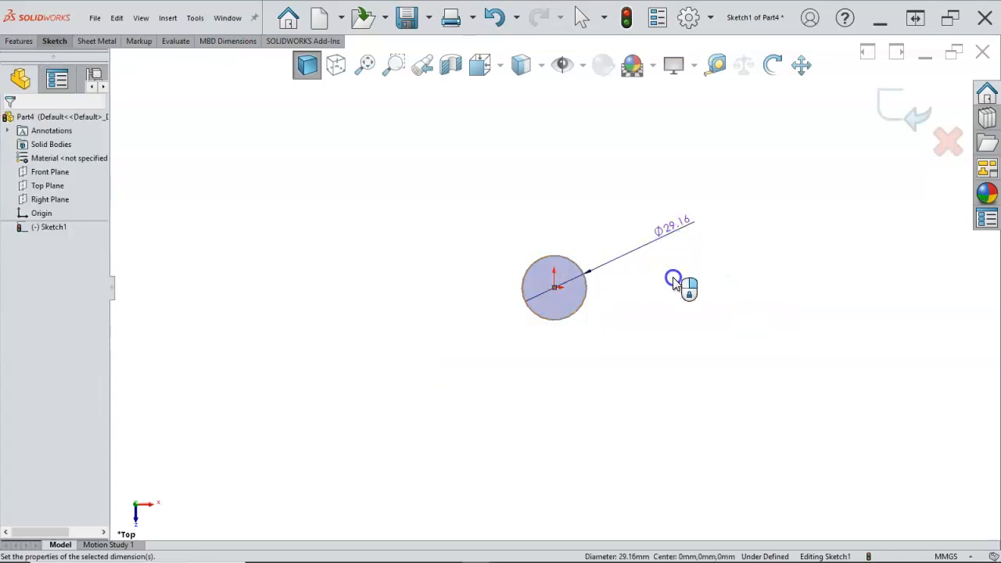
pyautogui.write('10')
pyautogui.press('Return')
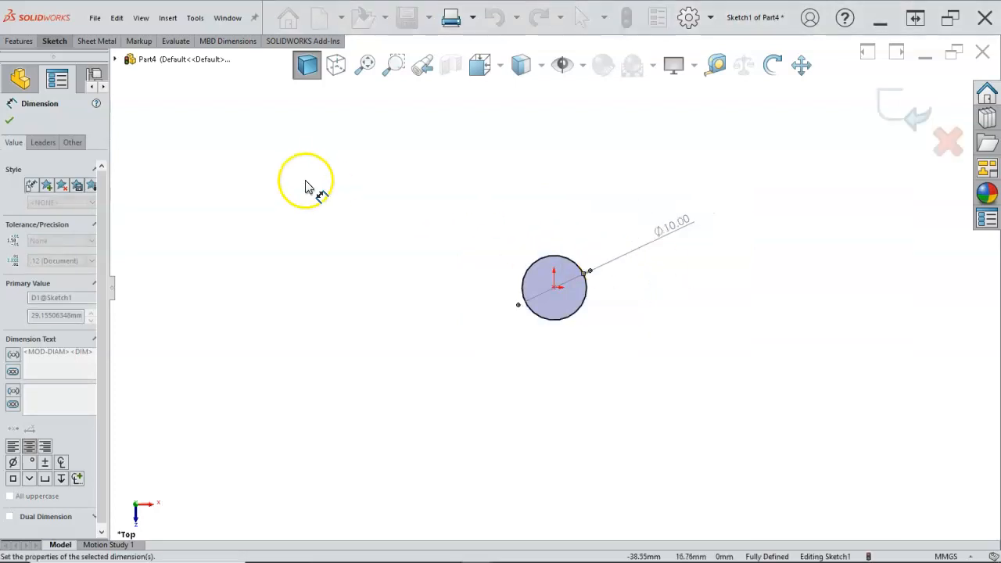
# Extrude the circle upward as a blind boss 42 mm deep.
pyautogui.click(19, 40)
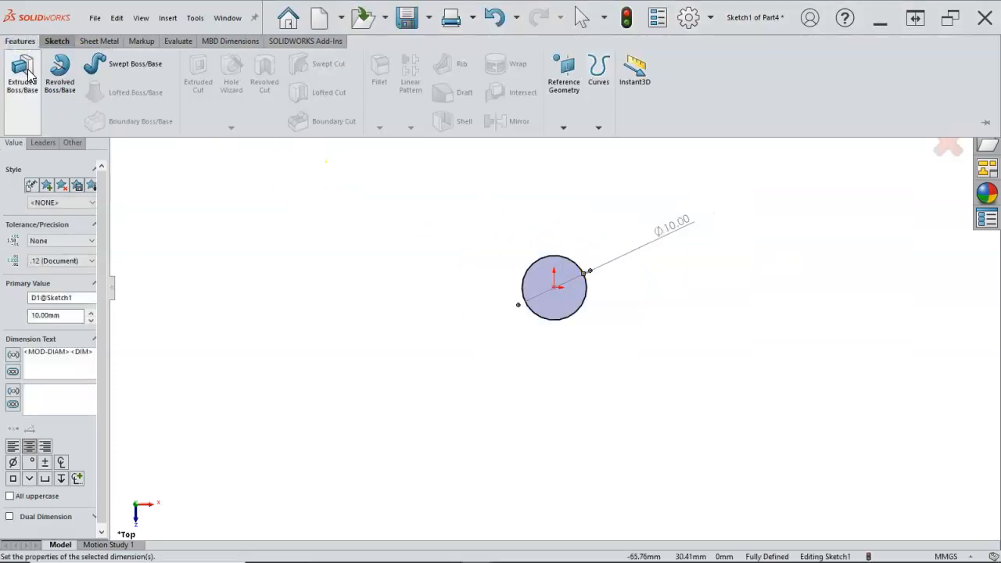
pyautogui.click(29, 75)
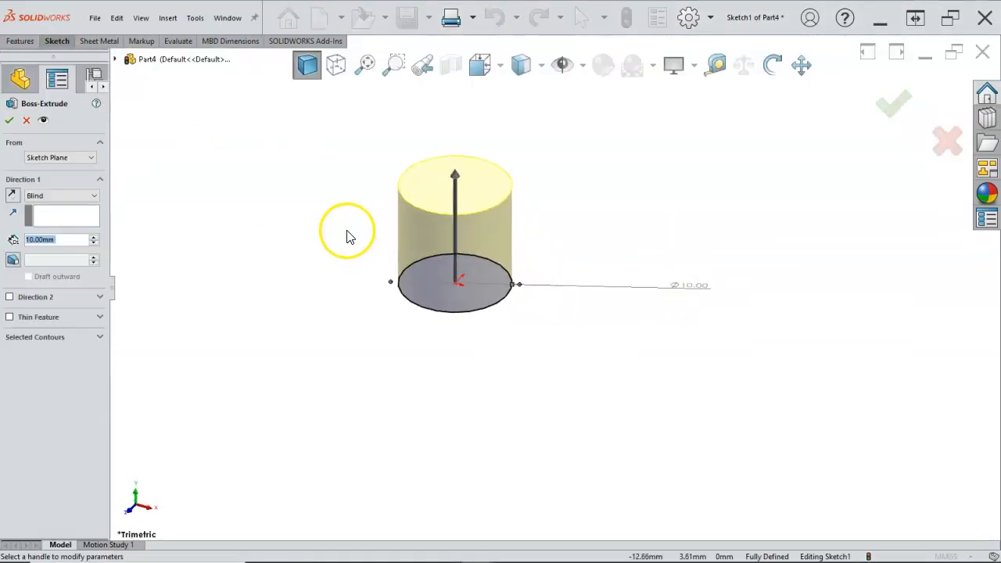
pyautogui.moveTo(108, 180); pyautogui.dragTo(199, 185)
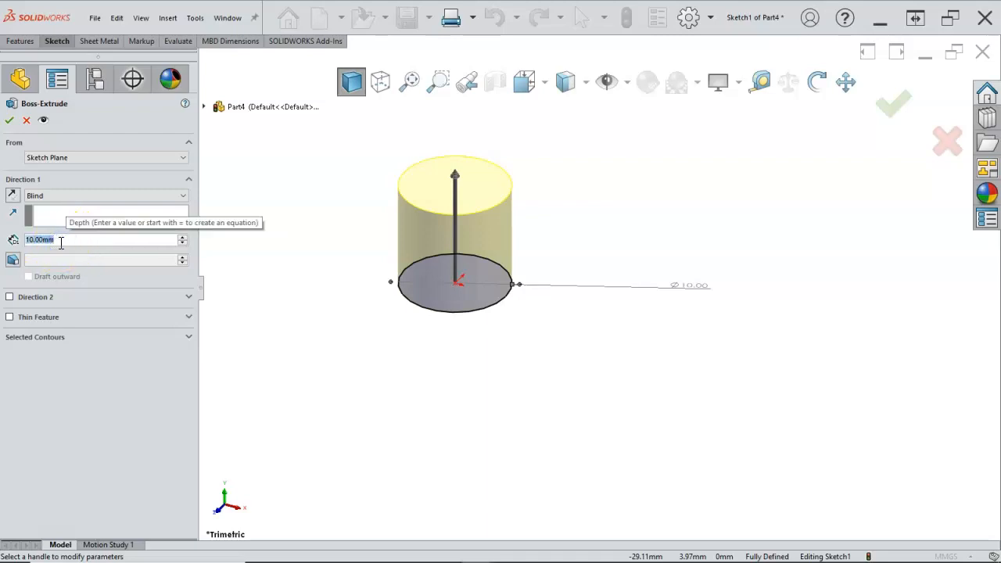
pyautogui.write('42')
pyautogui.press('Return')
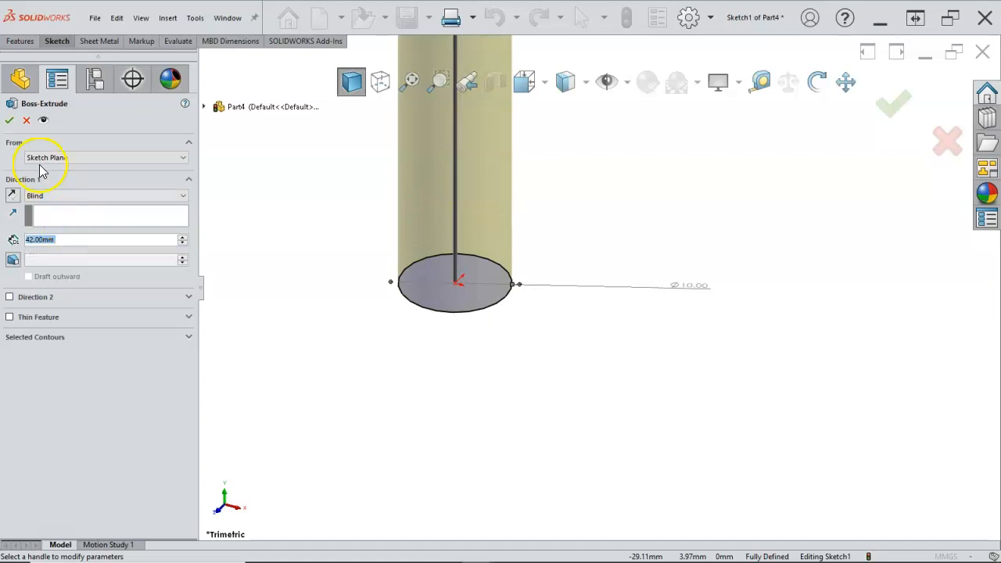
pyautogui.click(10, 120)
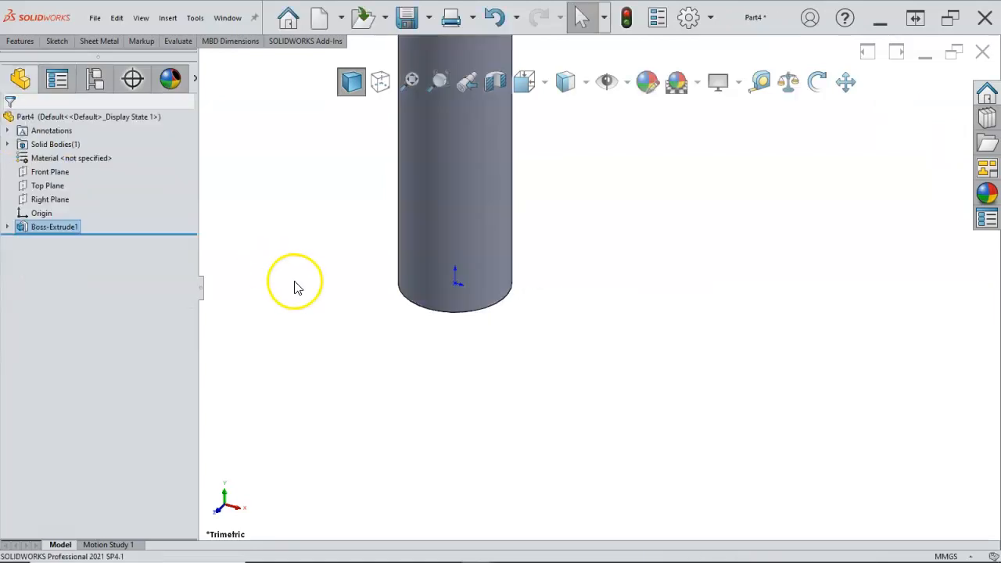
# Chamfer the cylinder's bottom edge 3 mm at 45 degrees and view the pin from the front.
pyautogui.click(414, 307)
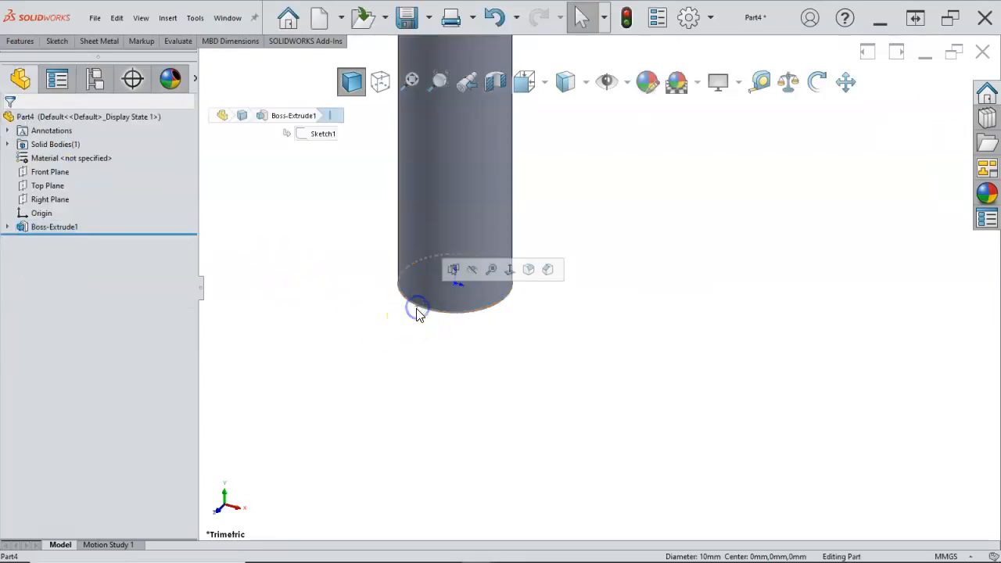
pyautogui.click(547, 270)
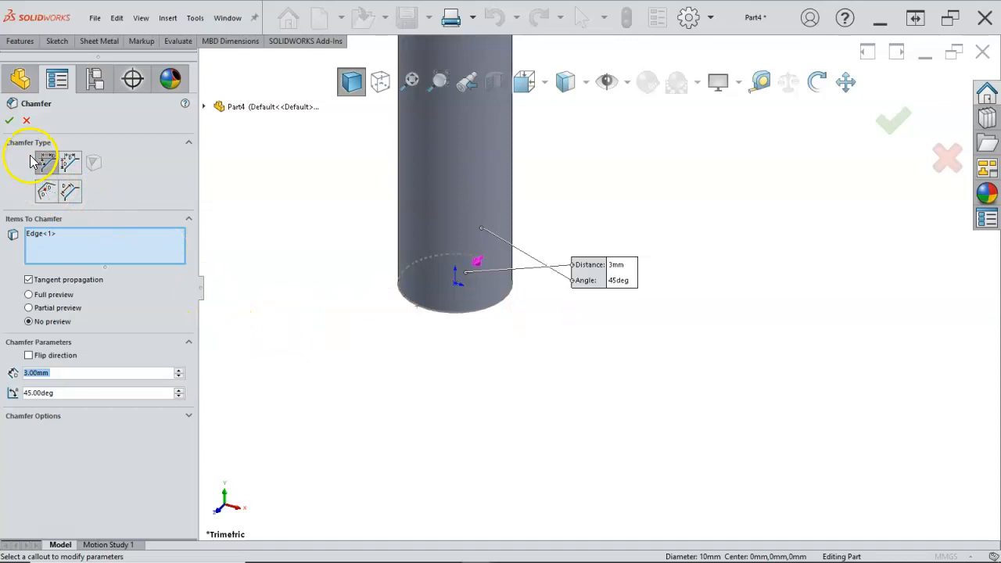
pyautogui.click(8, 118)
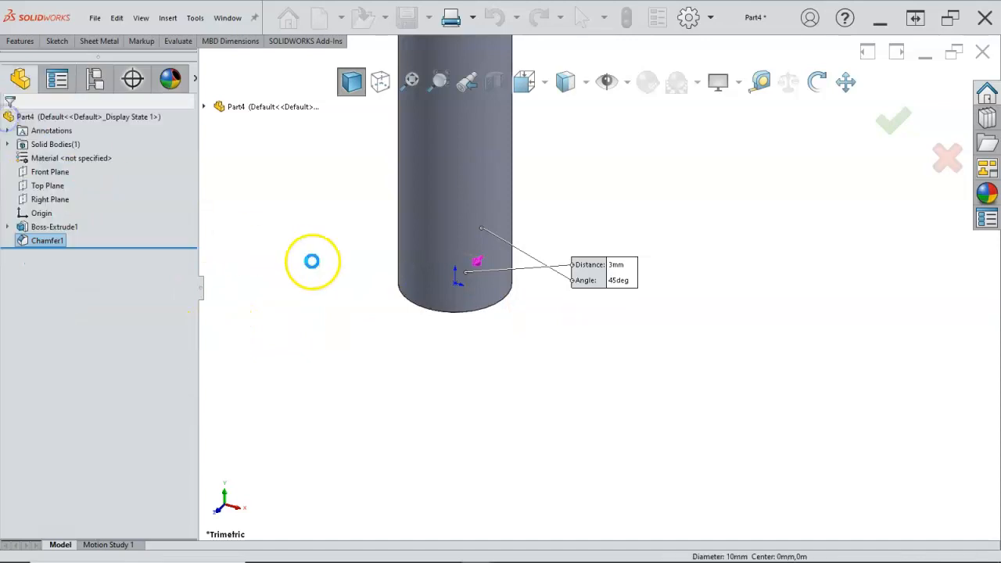
pyautogui.hotkey('ctrl', '1')
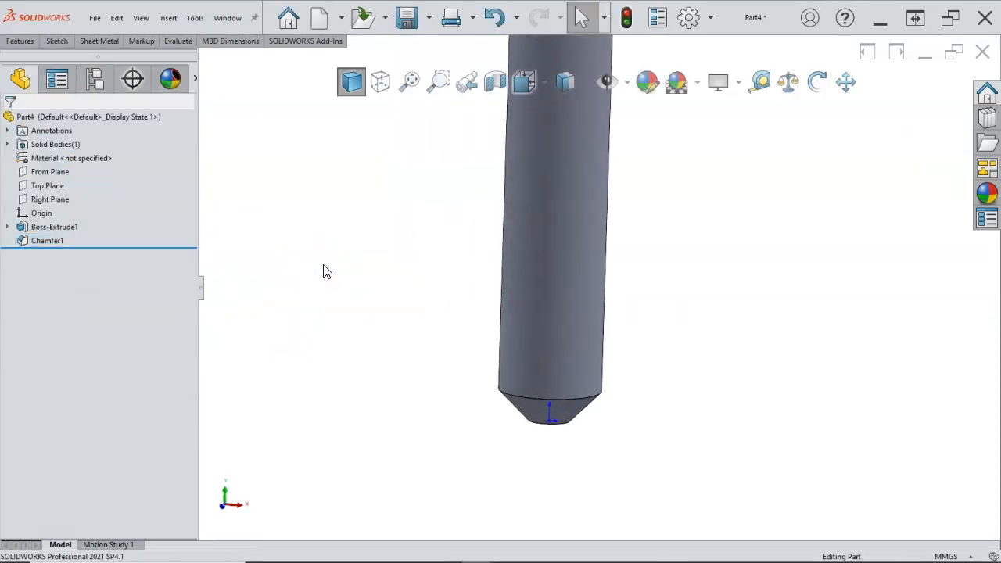
# Save the part as Lock Pin in the Assignment 6 folder and bring up the list of open documents.
pyautogui.hotkey('ctrl', 's')
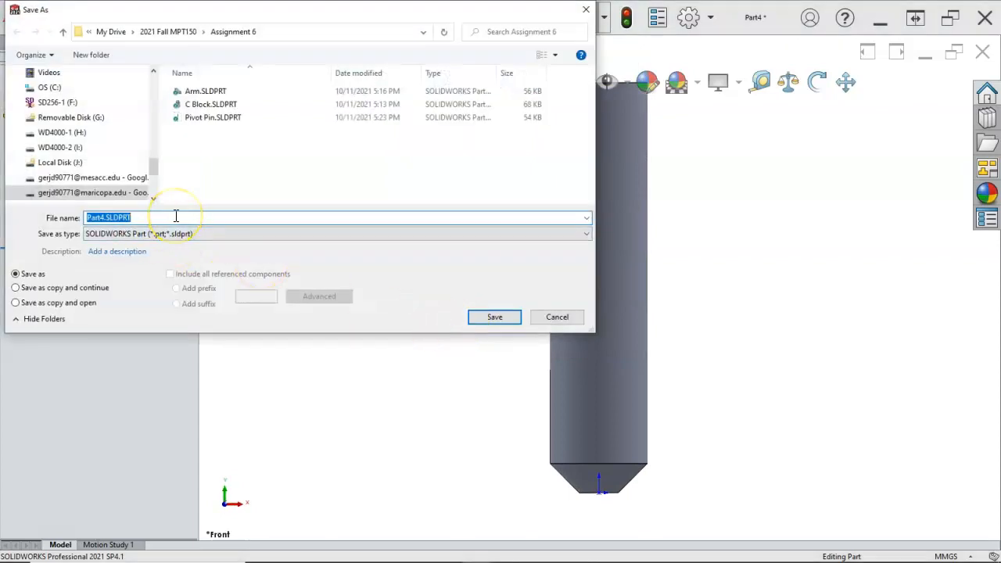
pyautogui.write('Arm')
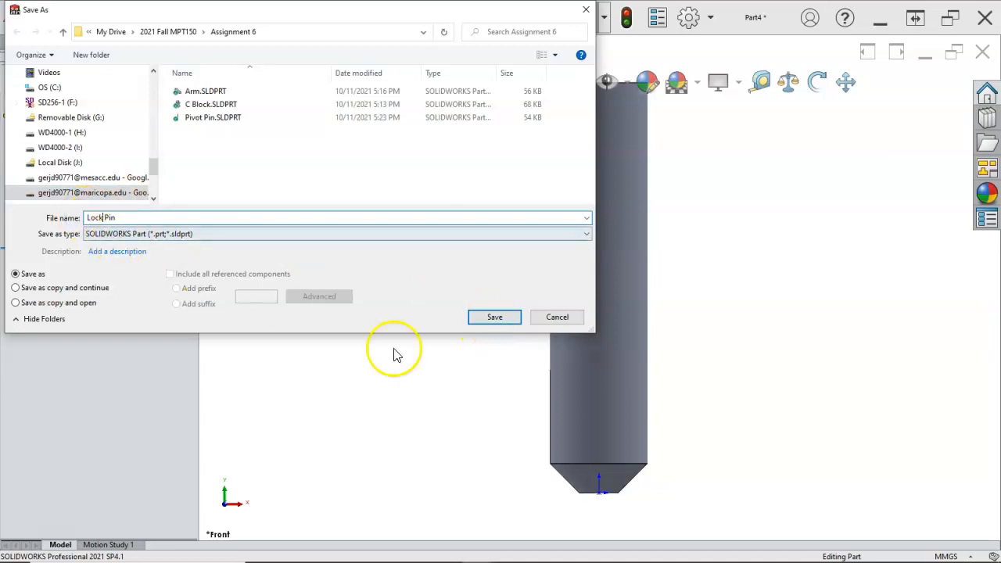
pyautogui.click(493, 318)
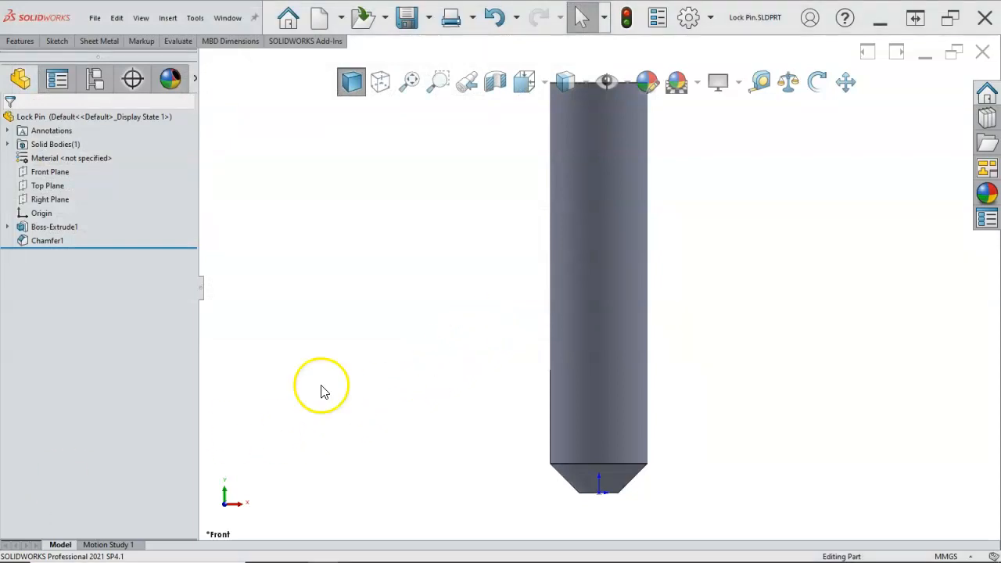
pyautogui.click(228, 19)
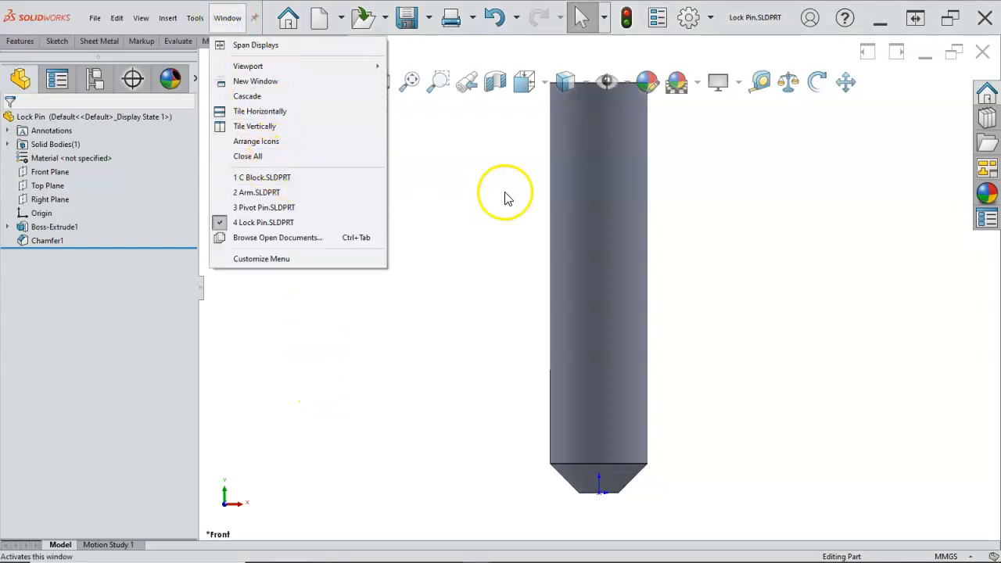
# Switch to the open C Block part and turn it to examine the slot and the back wall.
pyautogui.click(252, 176)
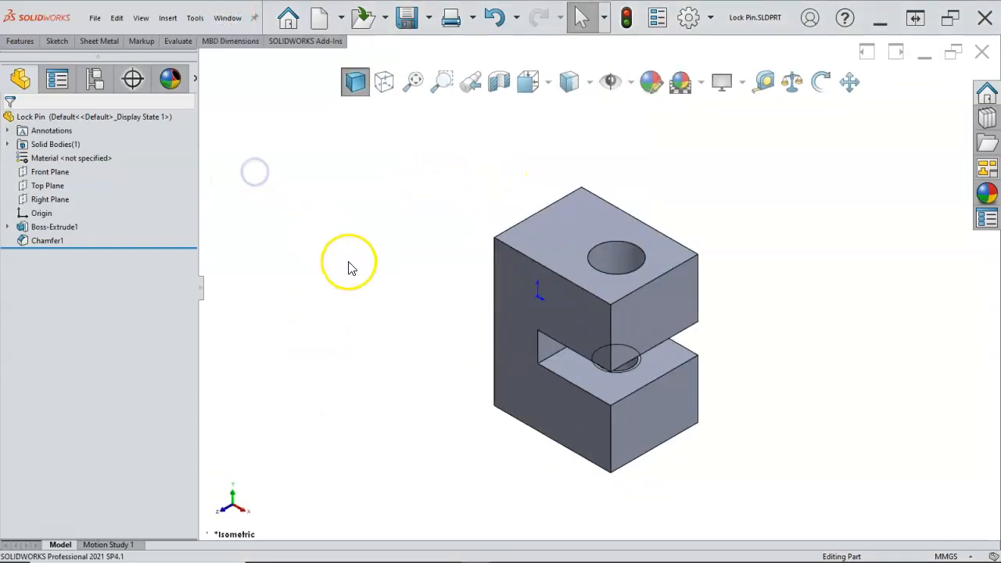
pyautogui.middleClick(390, 287)
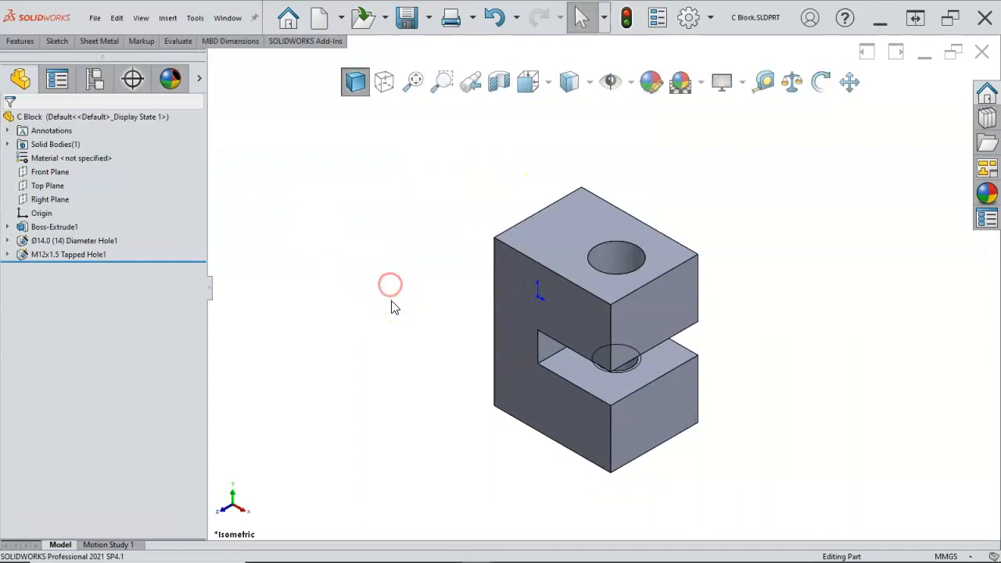
pyautogui.middleClick(396, 300)
pyautogui.moveTo(412, 308); pyautogui.dragTo(448, 232, button='middle')
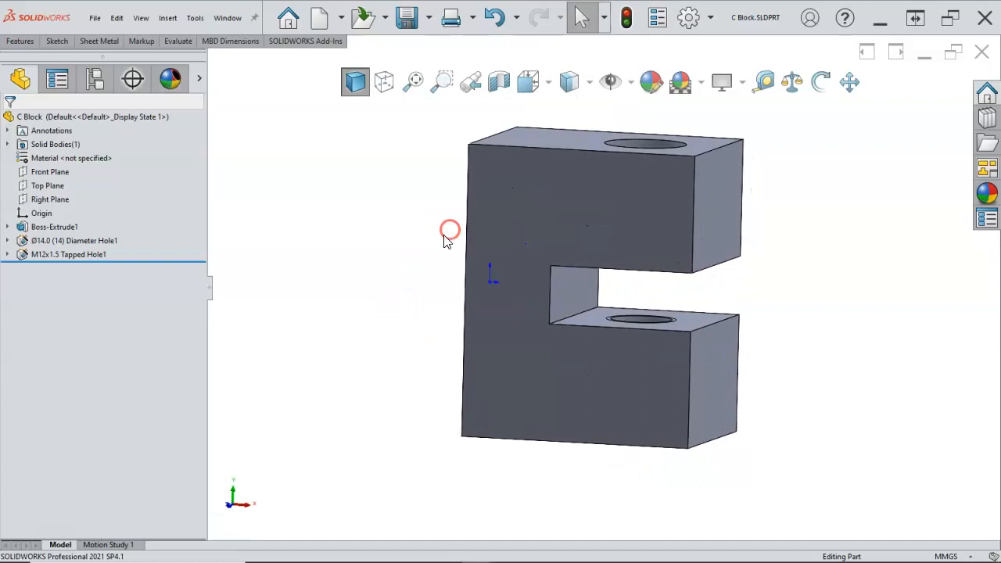
pyautogui.middleClick(414, 282)
pyautogui.middleClick(383, 290)
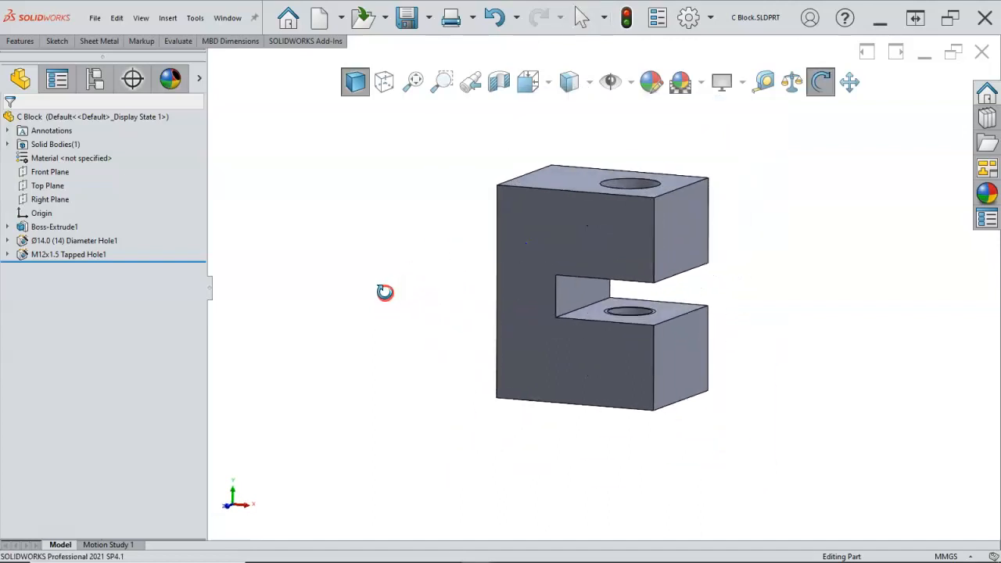
# Set the slot's height in the base extrusion's sketch to 12 mm and rebuild the C Block.
pyautogui.moveTo(34, 232)
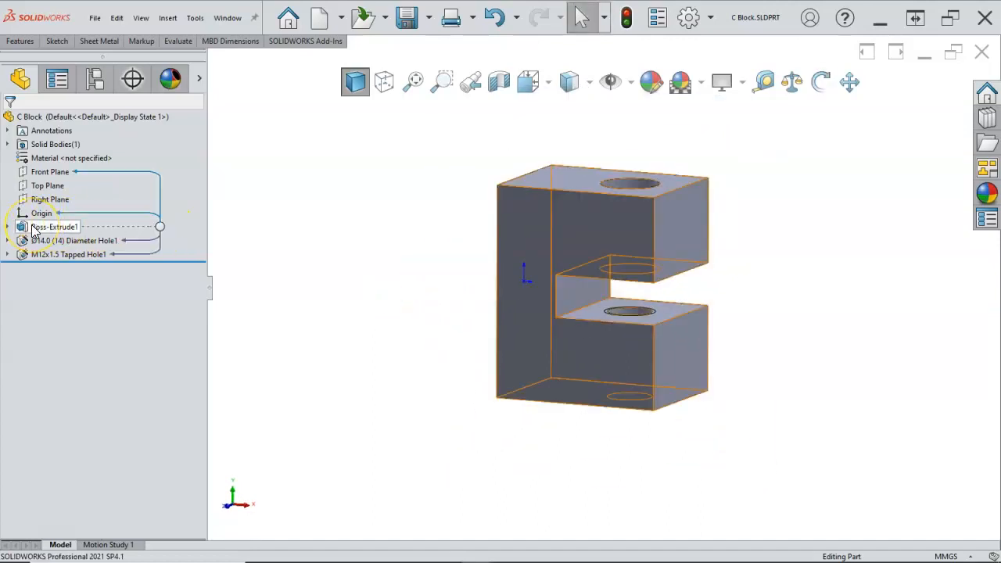
pyautogui.click(8, 227)
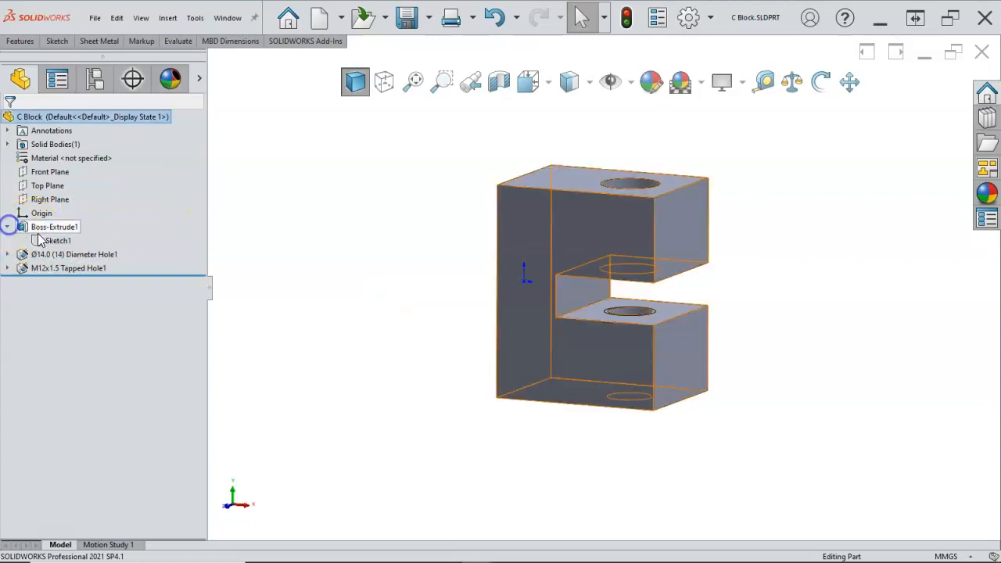
pyautogui.click(57, 240)
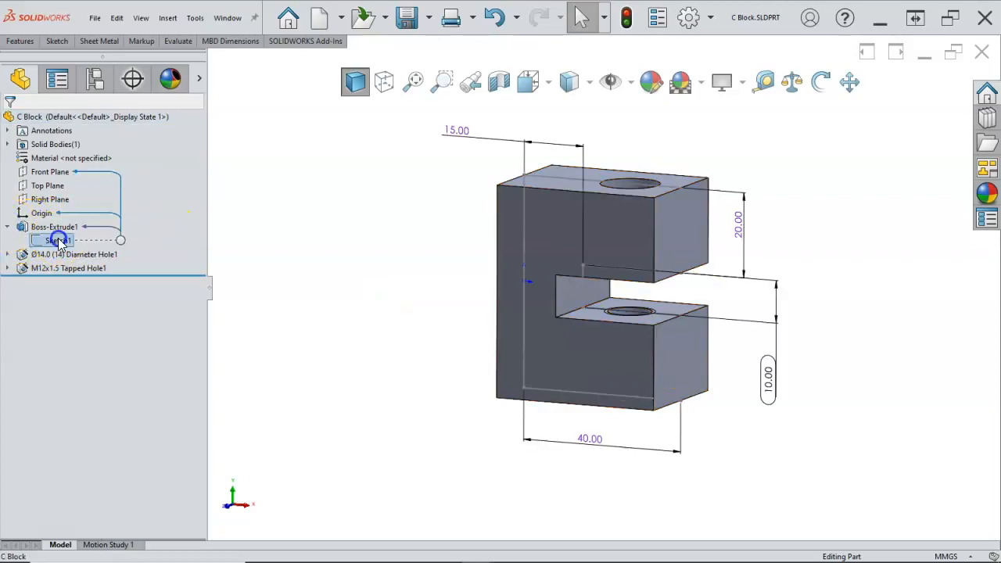
pyautogui.doubleClick(767, 380)
pyautogui.write('10')
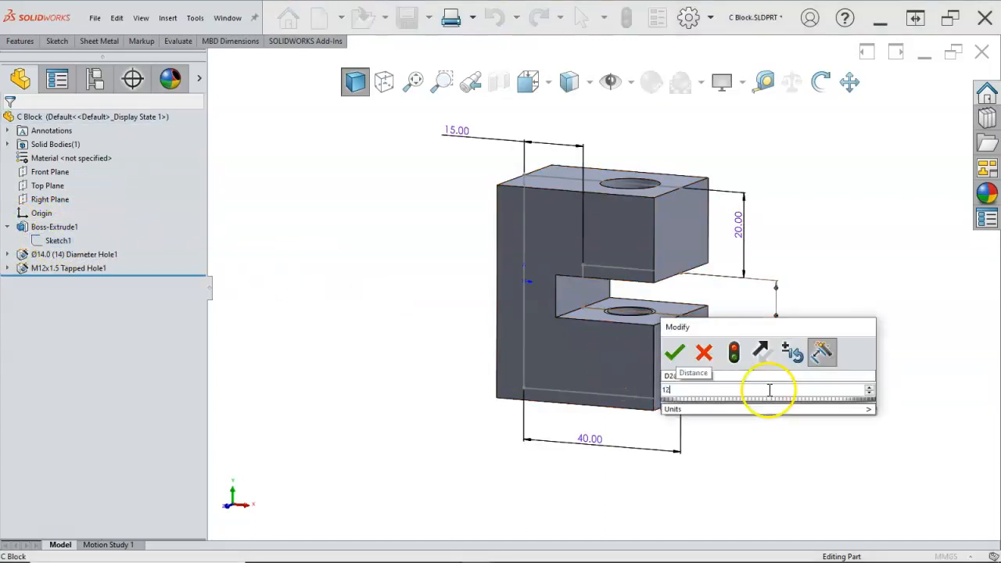
pyautogui.press('Return')
pyautogui.click(807, 332)
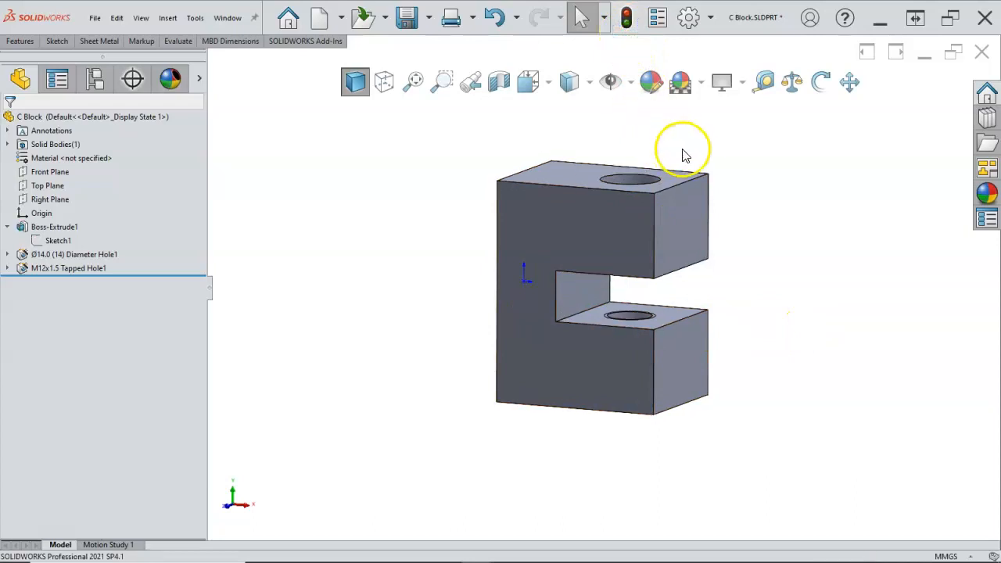
# Turn the C Block so its flat back face opposite the slot opening can be selected.
pyautogui.middleClick(466, 254)
pyautogui.middleClick(466, 254)
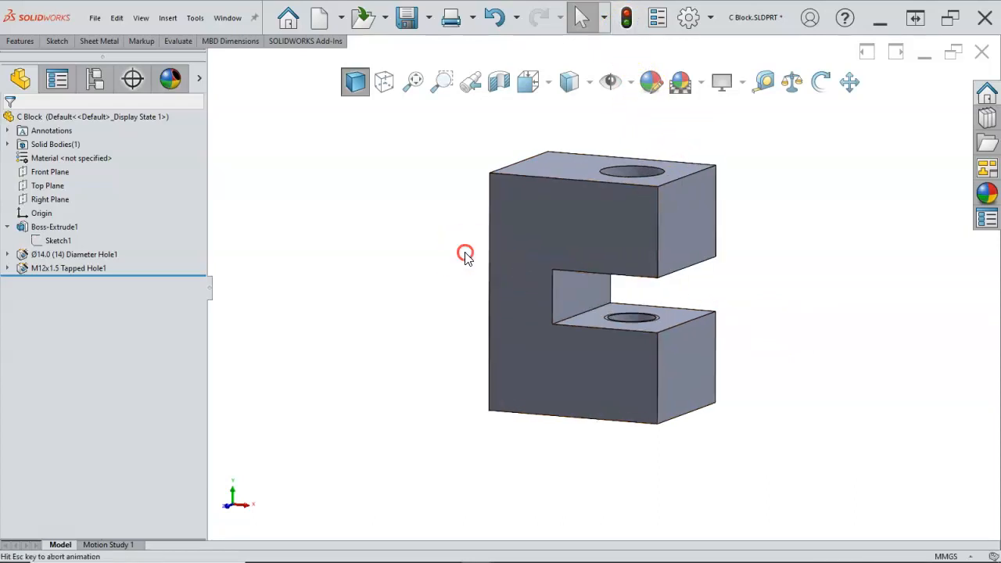
pyautogui.scroll(2, 500, 256)
pyautogui.moveTo(502, 260); pyautogui.dragTo(522, 236, button='middle')
pyautogui.moveTo(445, 257); pyautogui.dragTo(542, 328)
pyautogui.press('Escape')
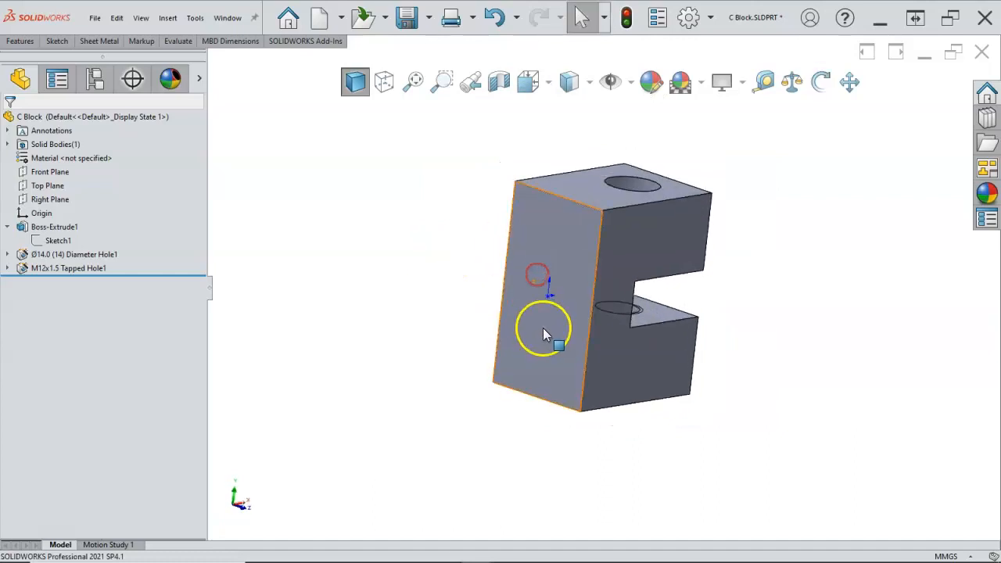
pyautogui.click(543, 327)
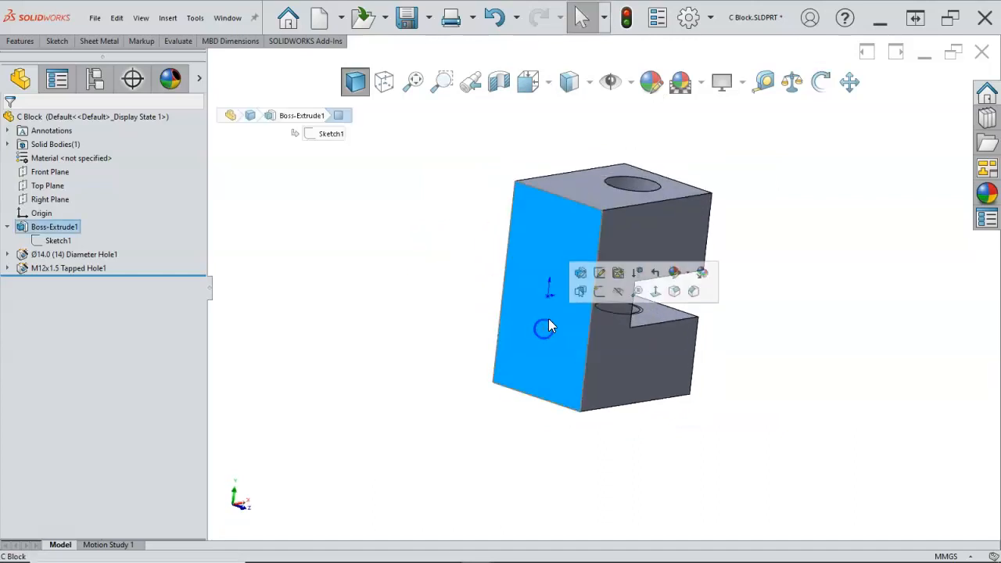
pyautogui.rightClick(723, 362)
pyautogui.click(741, 410)
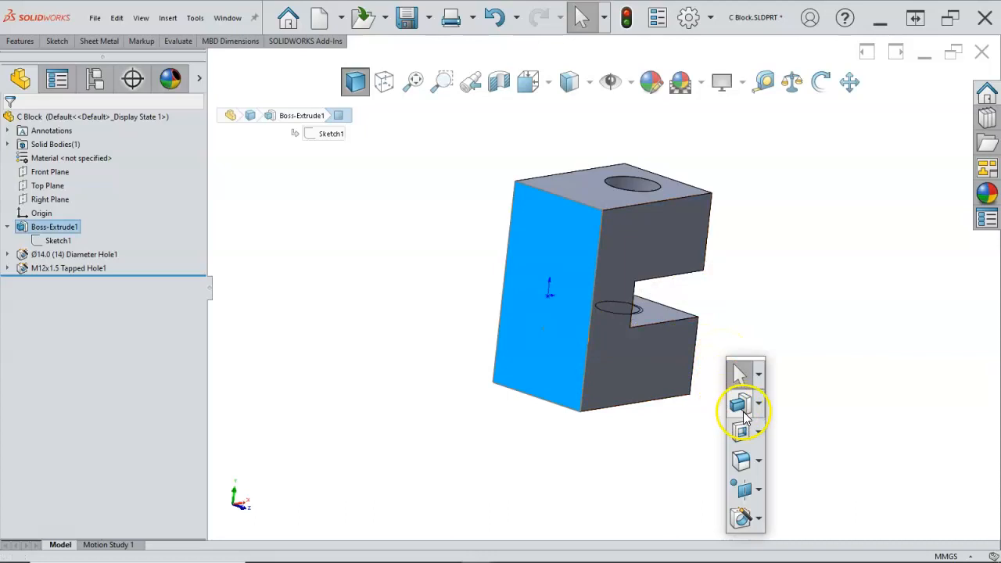
pyautogui.click(639, 462)
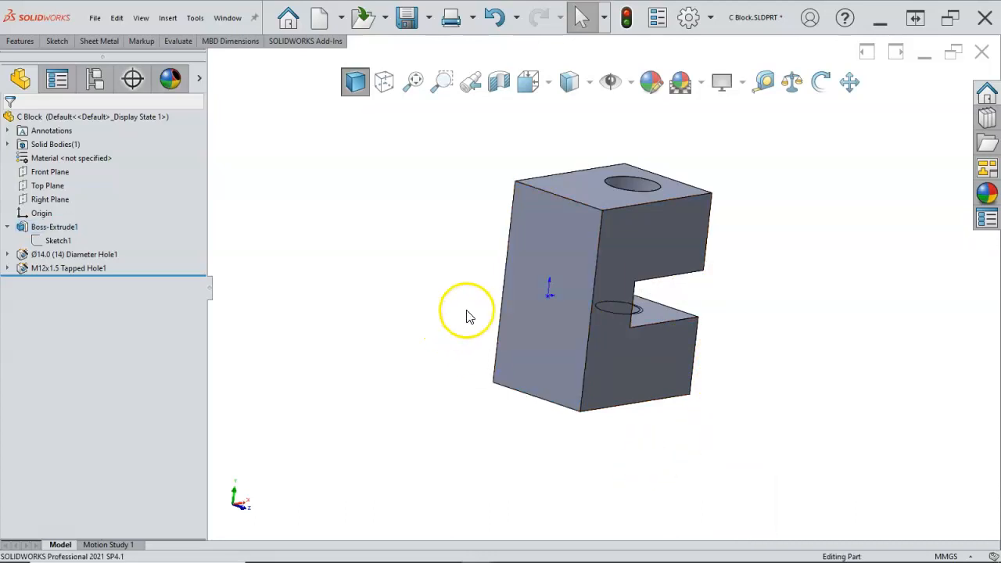
pyautogui.press('s')
pyautogui.click(527, 252)
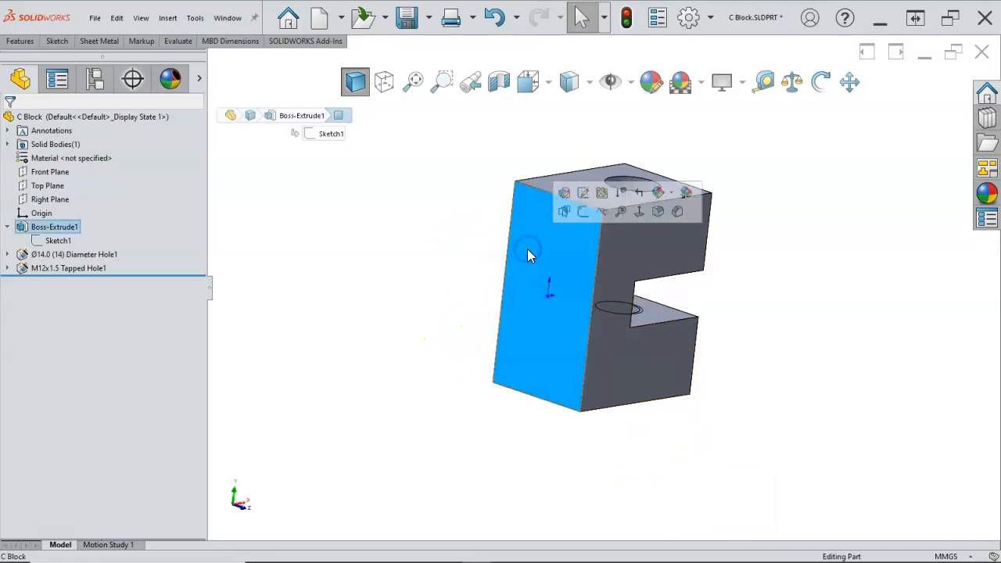
pyautogui.click(474, 267)
# Start a Hole Wizard bottoming tapped hole in ANSI Metric and set its size to M10x1.25.
pyautogui.press('s')
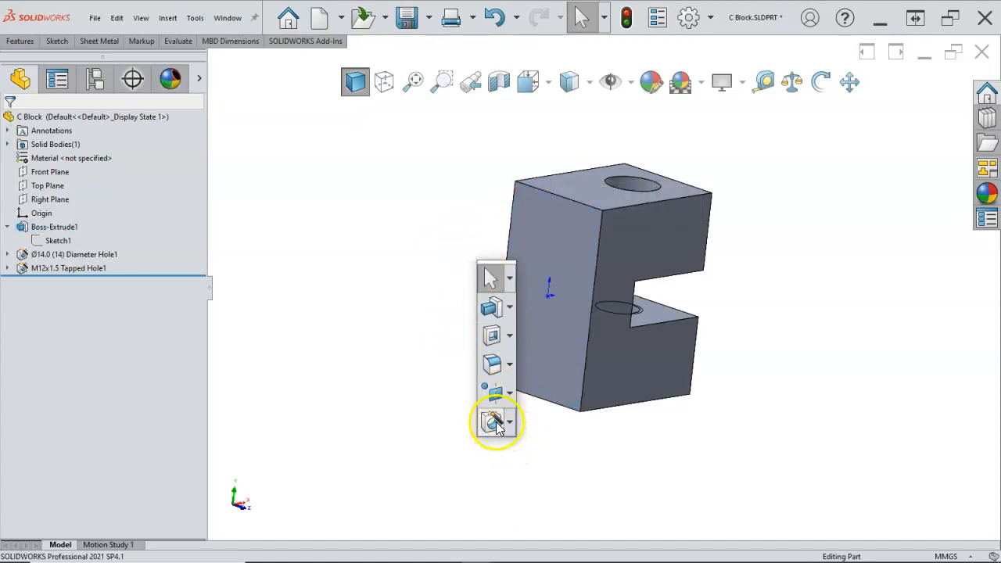
pyautogui.click(488, 414)
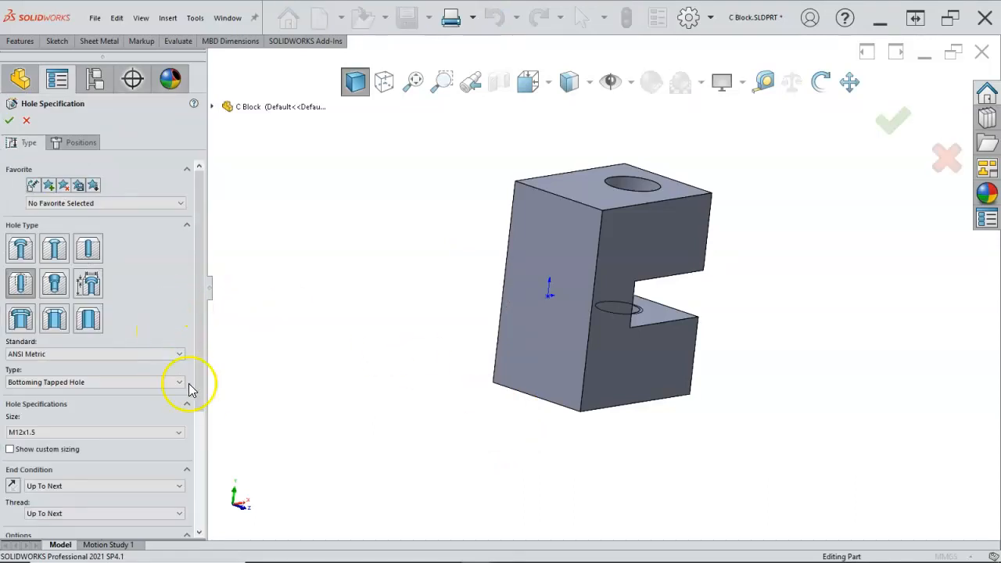
pyautogui.click(180, 431)
pyautogui.scroll(2, 105, 460)
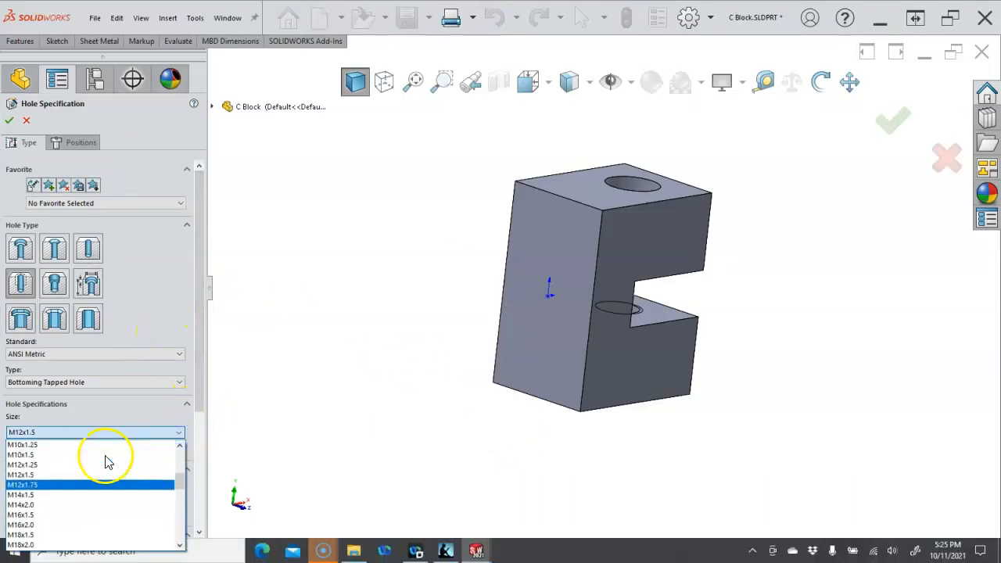
pyautogui.click(61, 444)
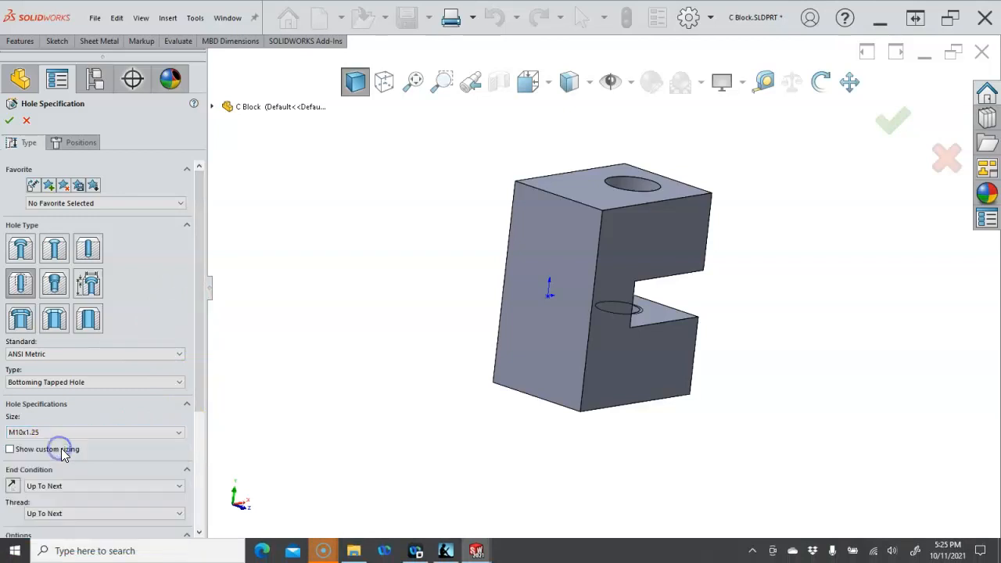
pyautogui.click(179, 431)
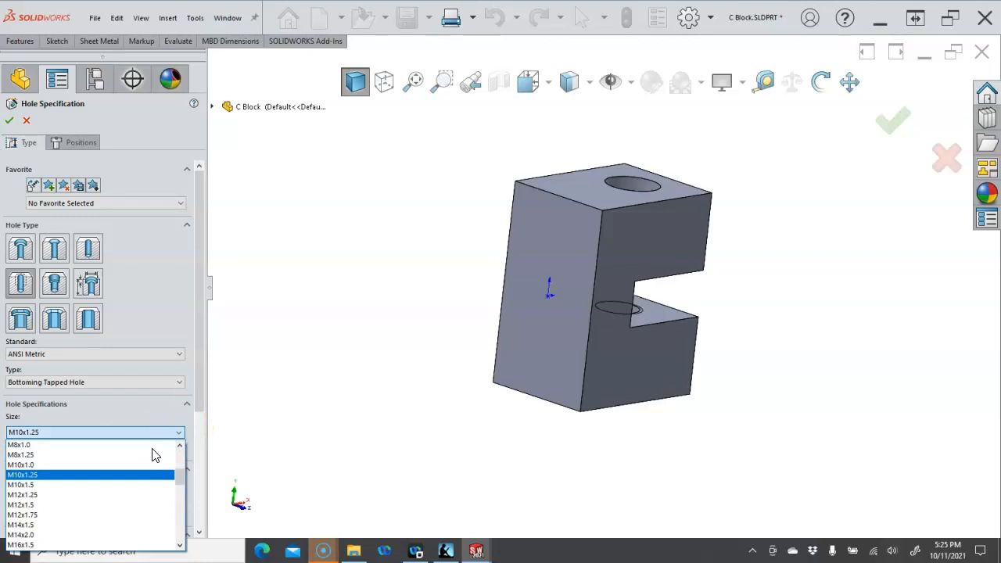
# Place the tapped hole at the origin on the block's back face and create it.
pyautogui.click(84, 145)
pyautogui.click(82, 143)
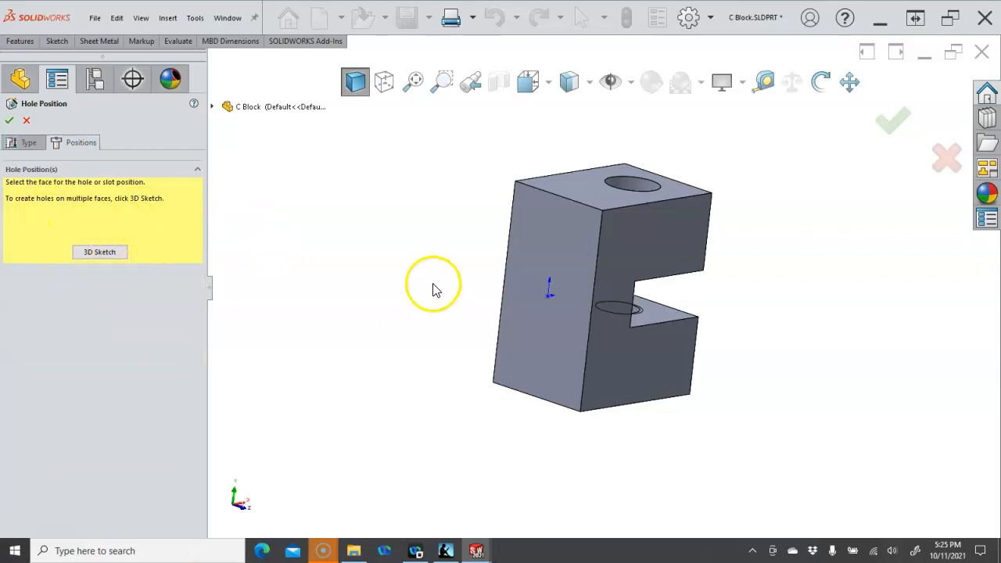
pyautogui.click(551, 314)
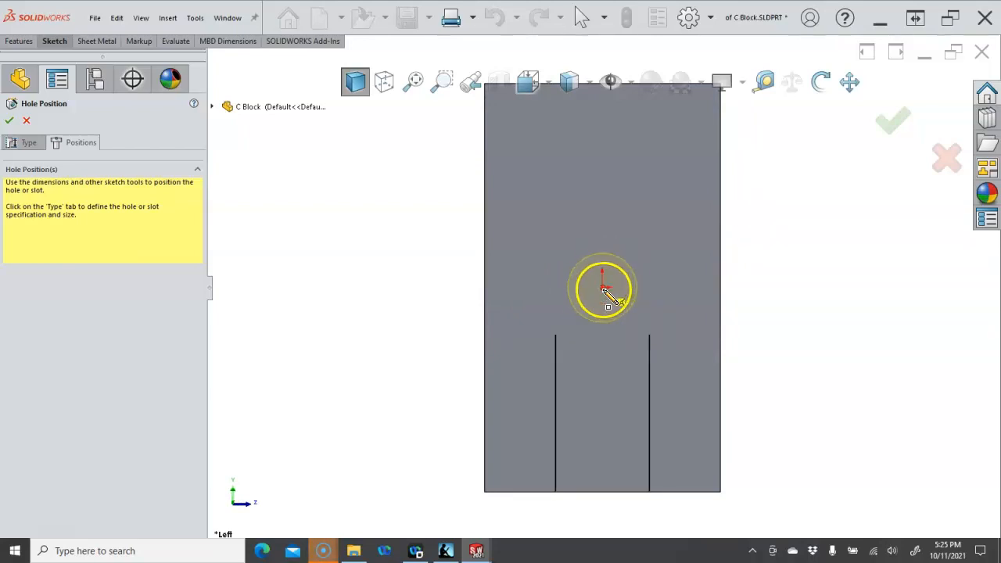
pyautogui.click(603, 288)
pyautogui.rightClick(762, 256)
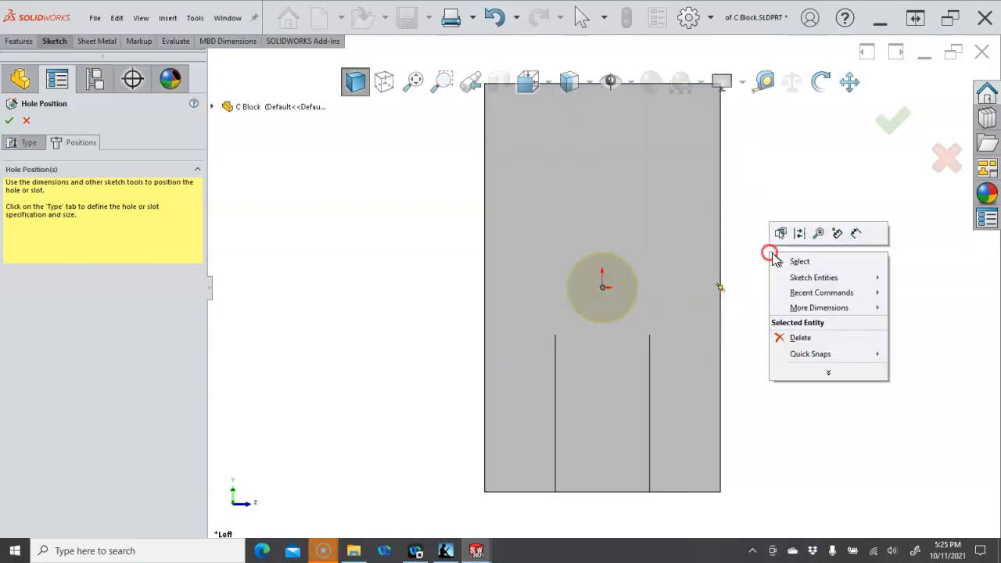
pyautogui.click(794, 261)
pyautogui.press('f')
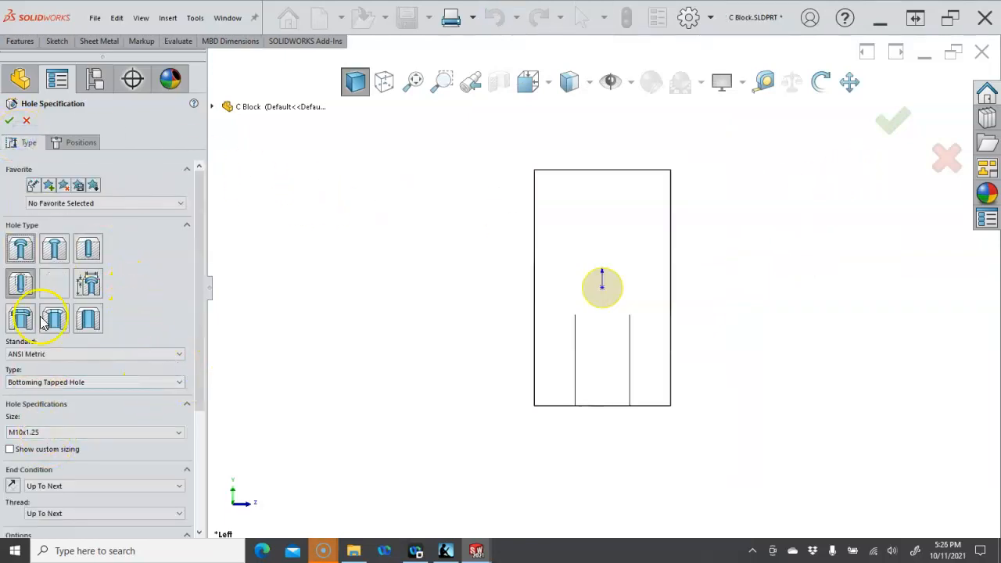
pyautogui.click(9, 120)
pyautogui.click(695, 311)
# Show the C Block in isometric view, turn it to check the new hole inside the slot, and save the part.
pyautogui.hotkey('ctrl', '7')
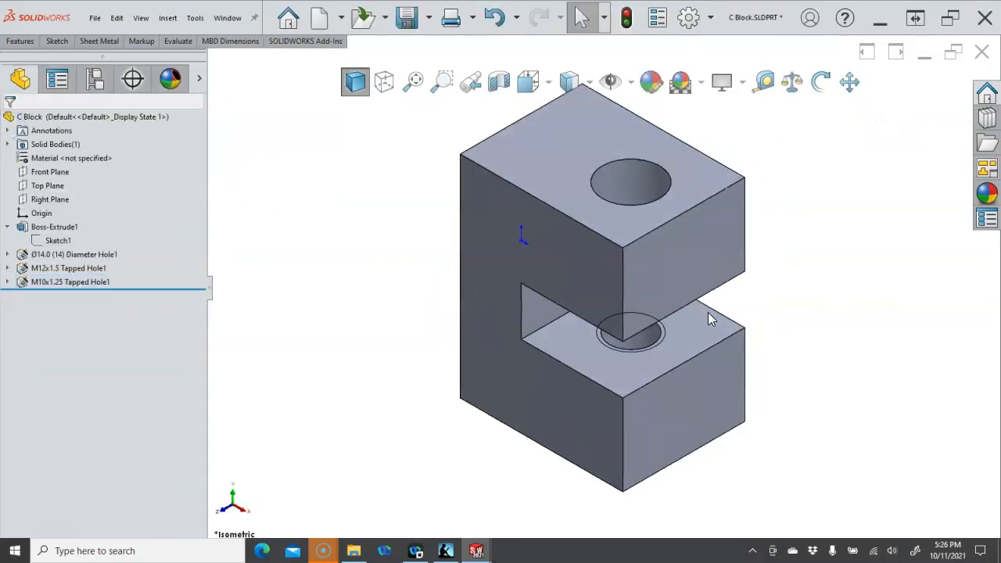
pyautogui.press('f')
pyautogui.keyDown('shift'); pyautogui.moveTo(766, 283); pyautogui.dragTo(782, 317, button='middle'); pyautogui.keyUp('shift')
pyautogui.hotkey('ctrl', 's')
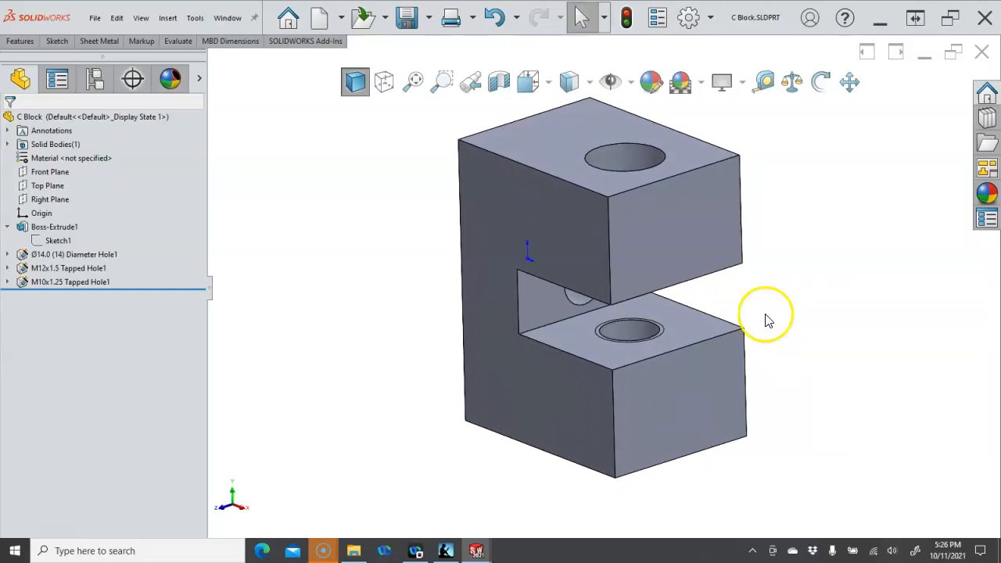